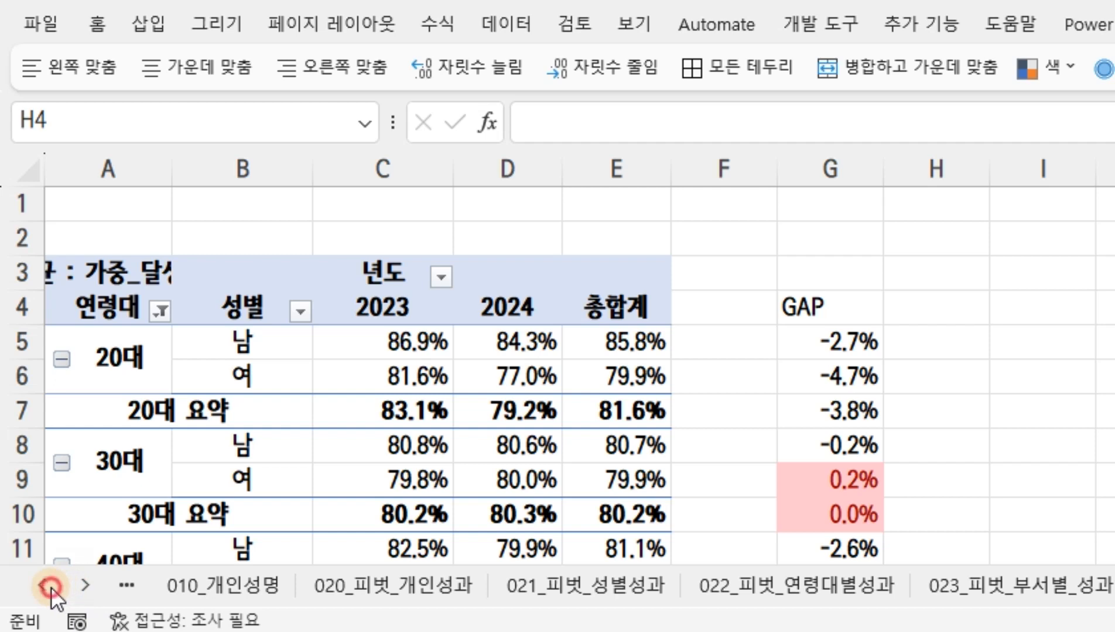
click(50, 585)
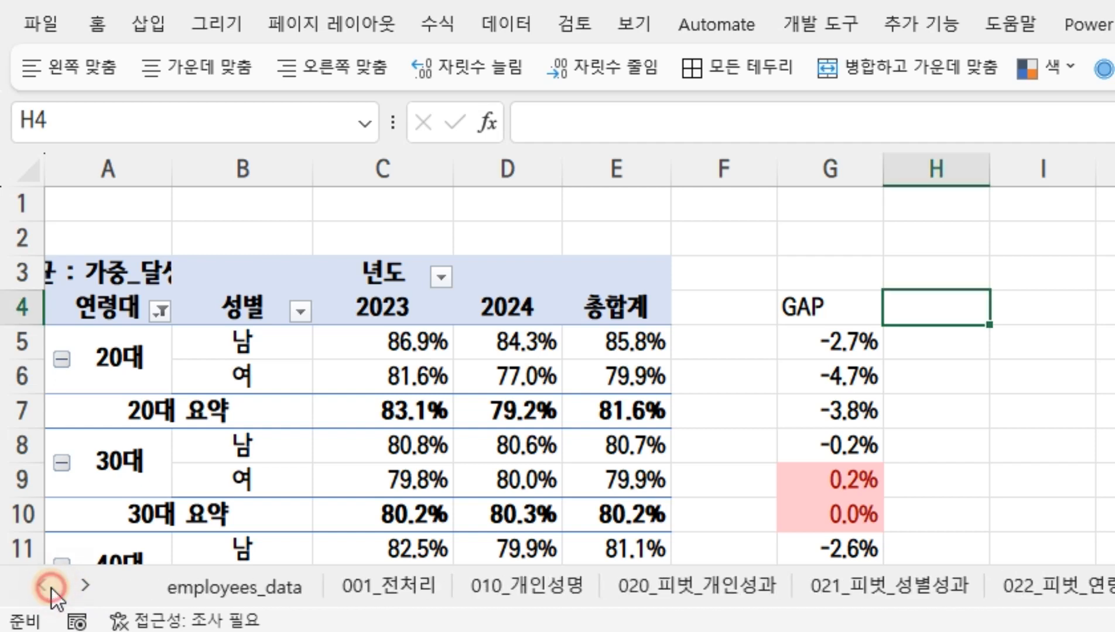
Review the employees_data, 001_전처리 and 010_개인성명 sheets, including the 성명 and 상위관리자 columns of 001_전처리
click(256, 584)
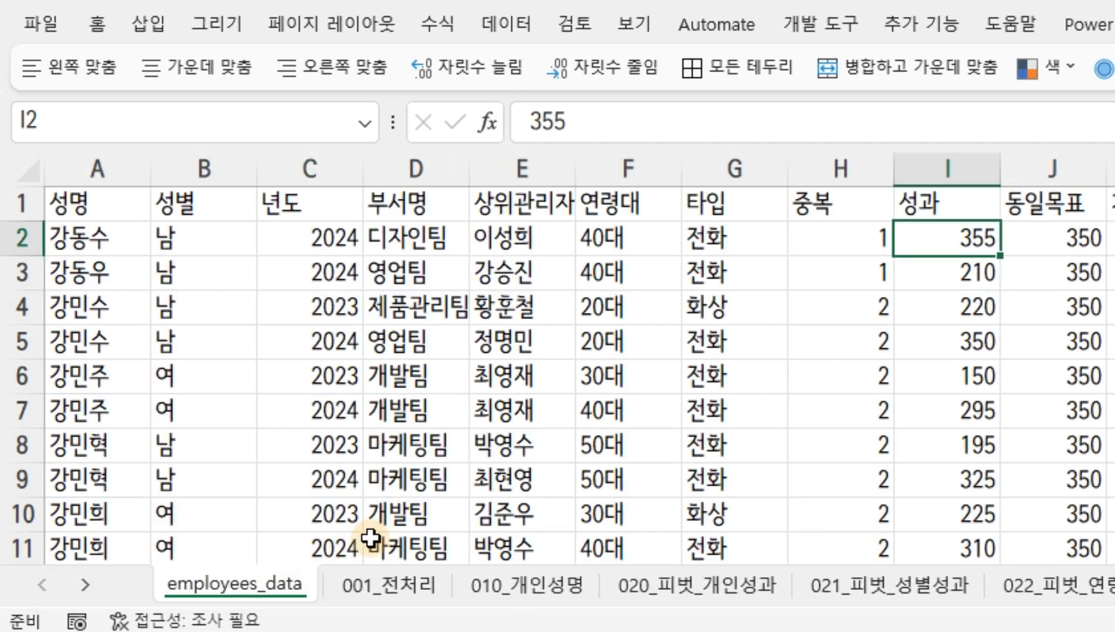
click(394, 583)
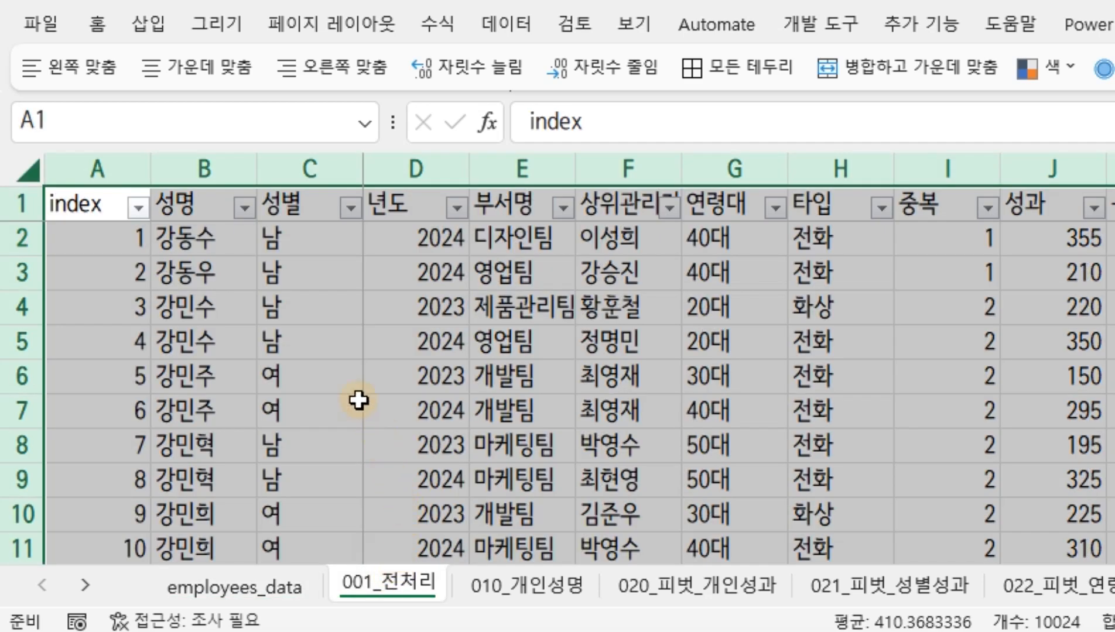
click(21, 167)
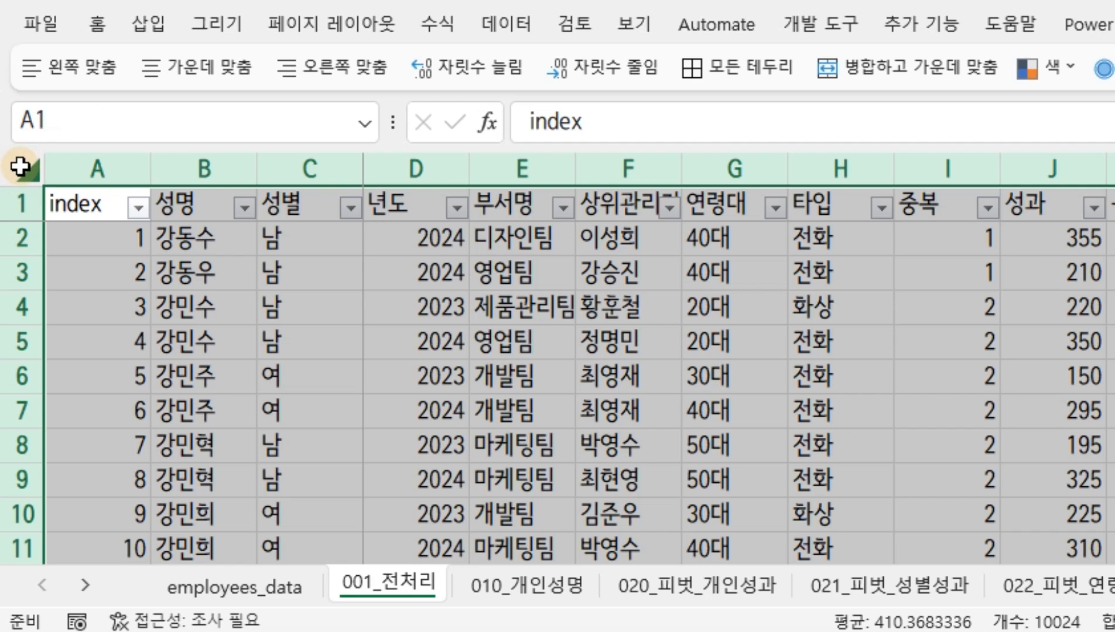
click(542, 589)
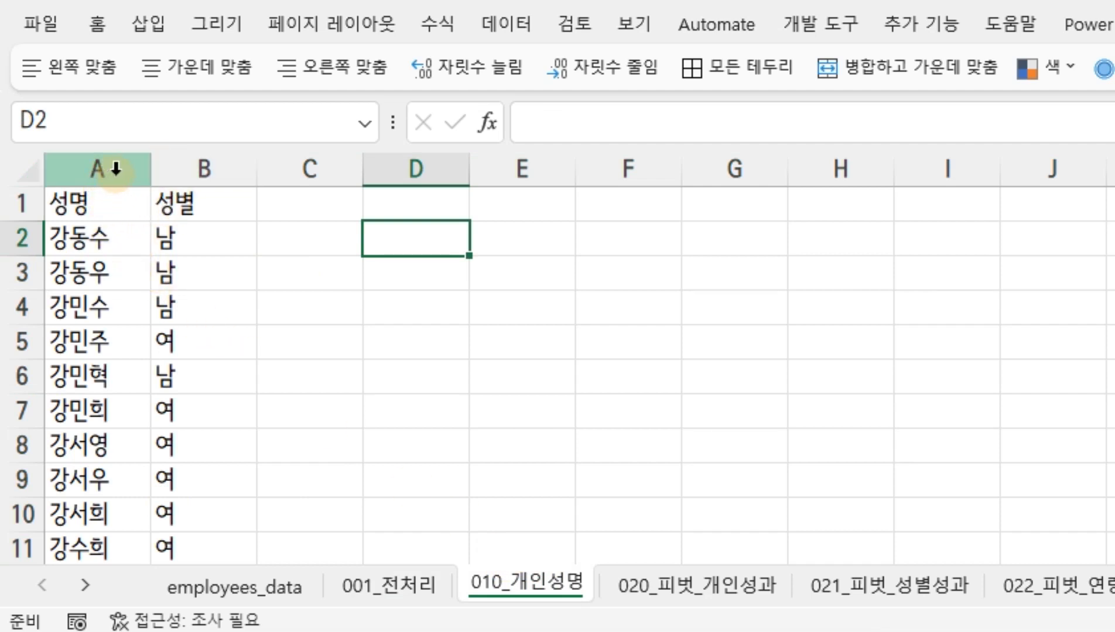
click(390, 585)
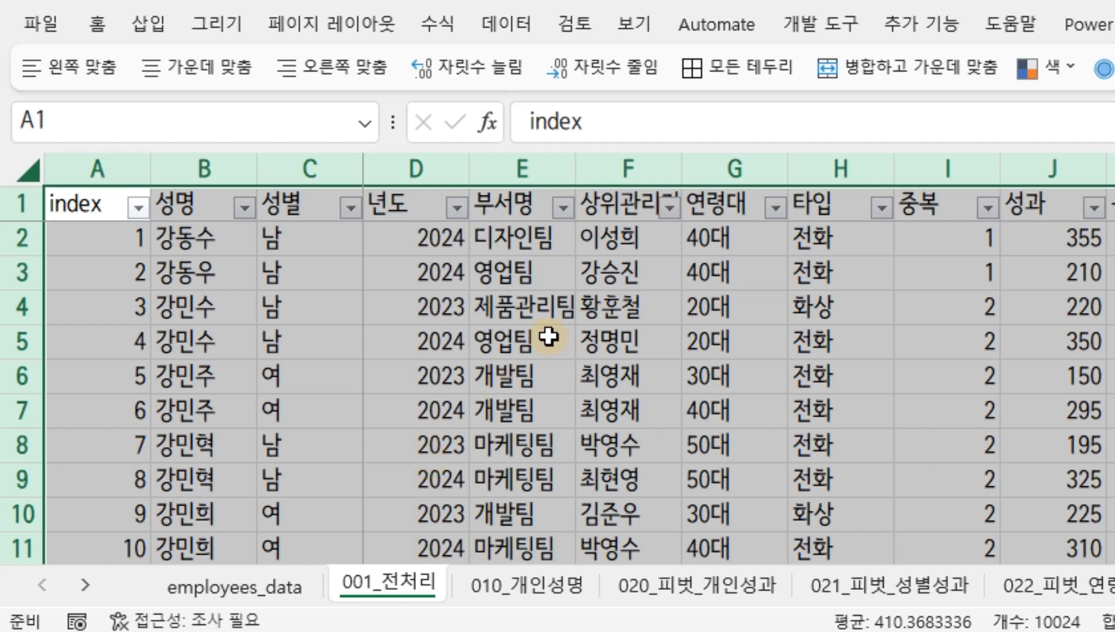
click(227, 169)
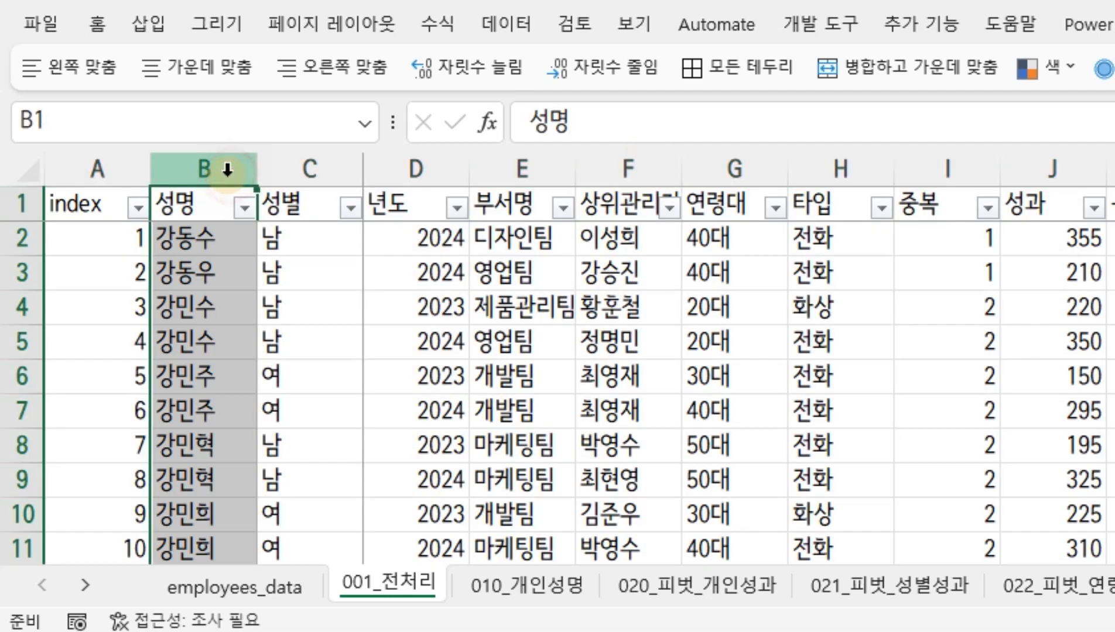
click(642, 173)
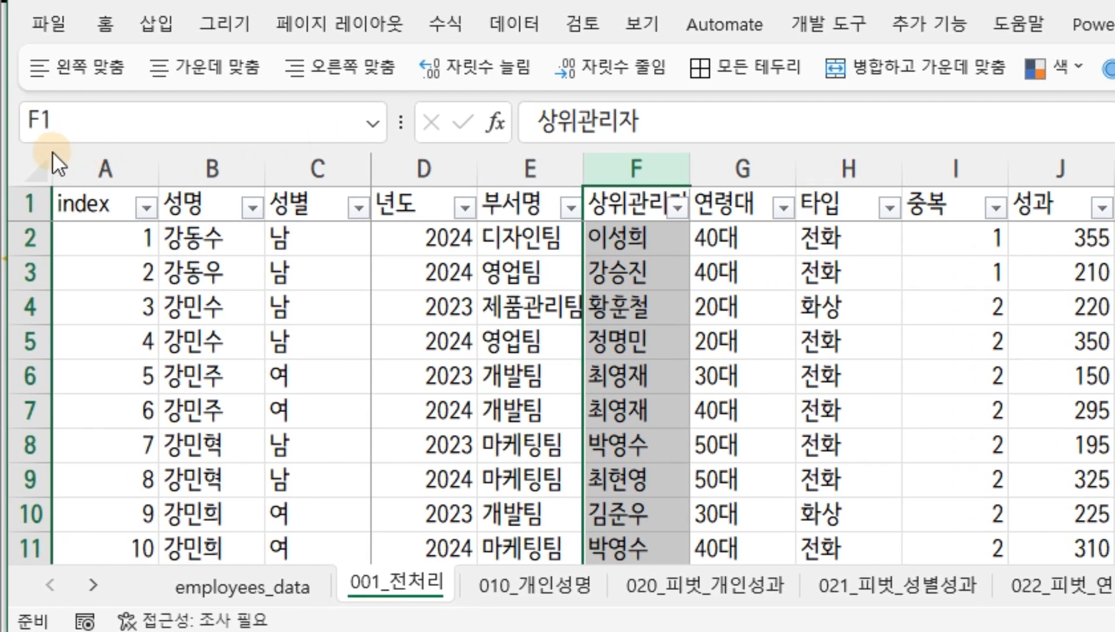
Create a pivot table on a new worksheet from all the data in the 001_전처리 sheet
click(34, 171)
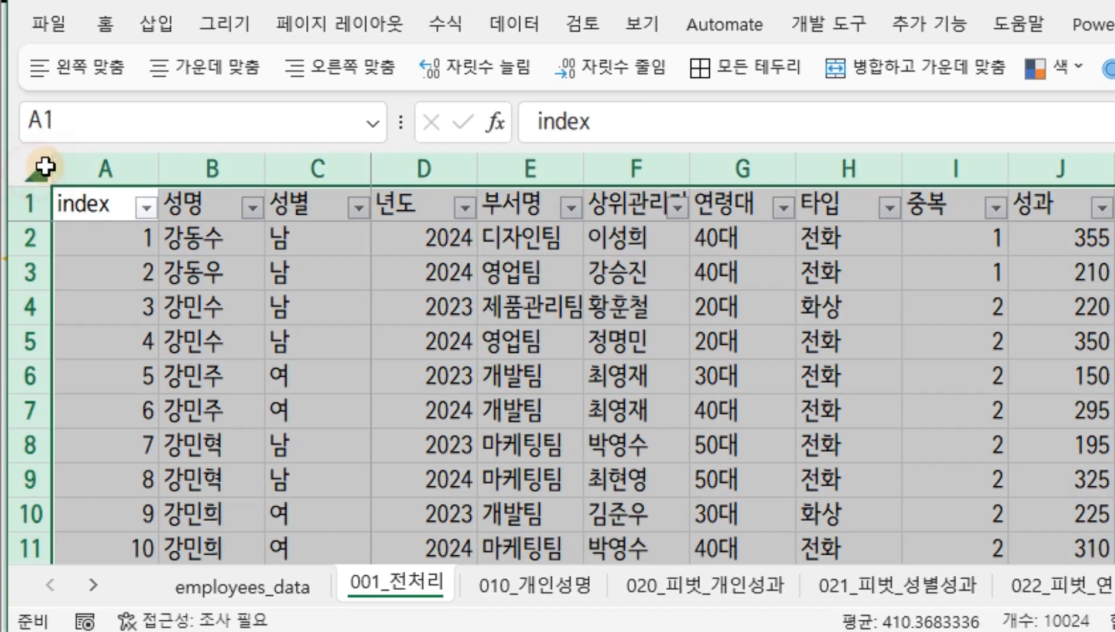
click(158, 24)
click(82, 77)
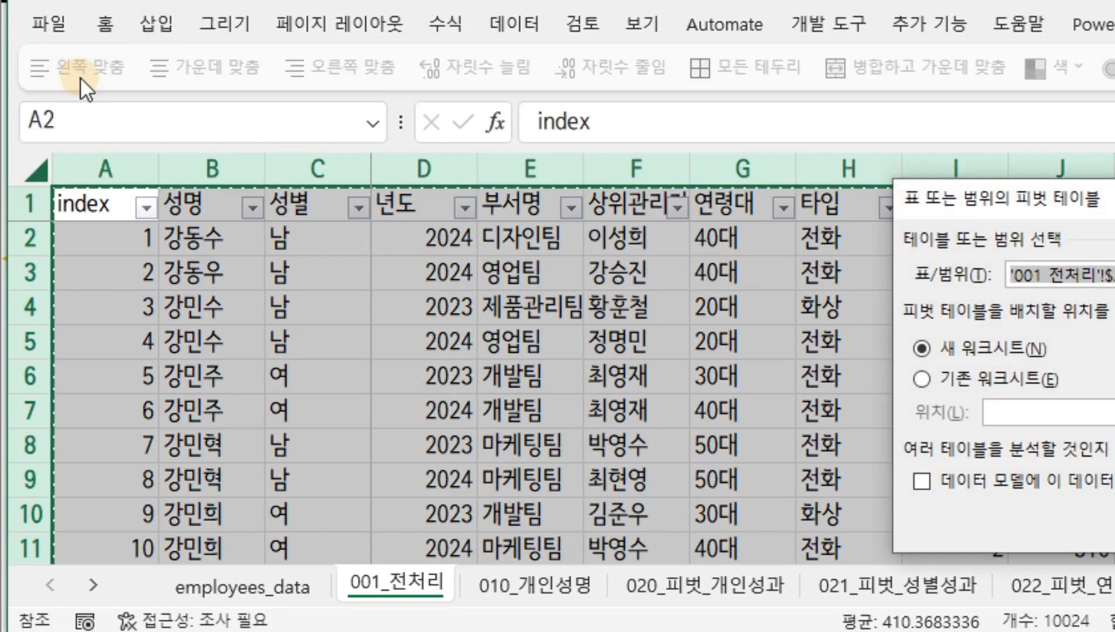
key(Return)
Move the new pivot sheet to the end of the workbook and rename it 30_개인_상위관리자변동
drag(377, 590, 849, 581)
drag(777, 582, 767, 584)
double_click(477, 592)
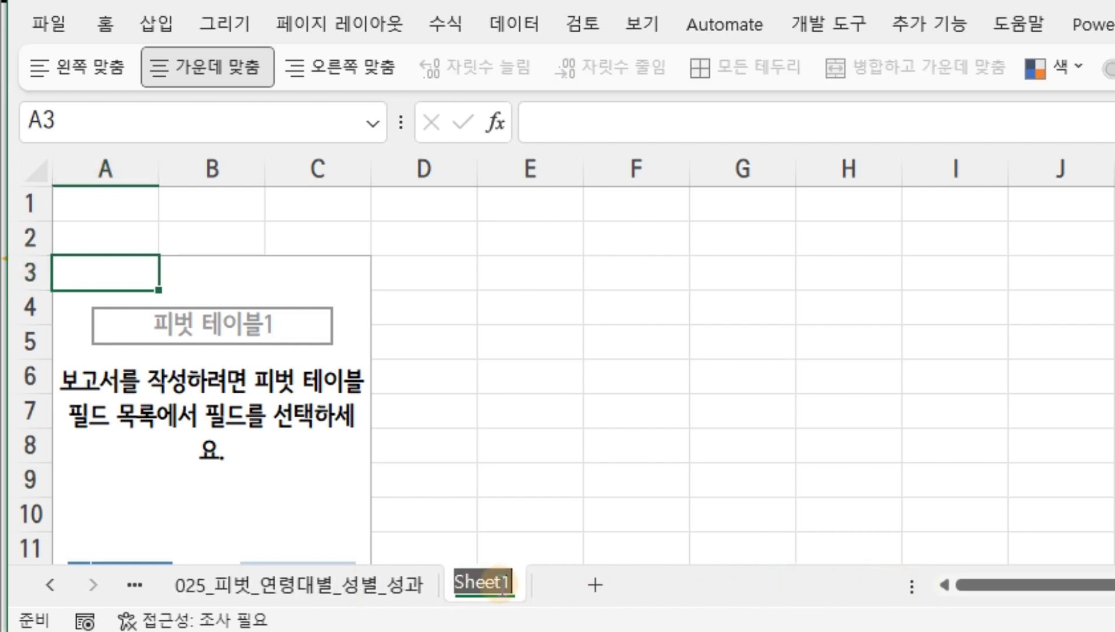
text(30_)
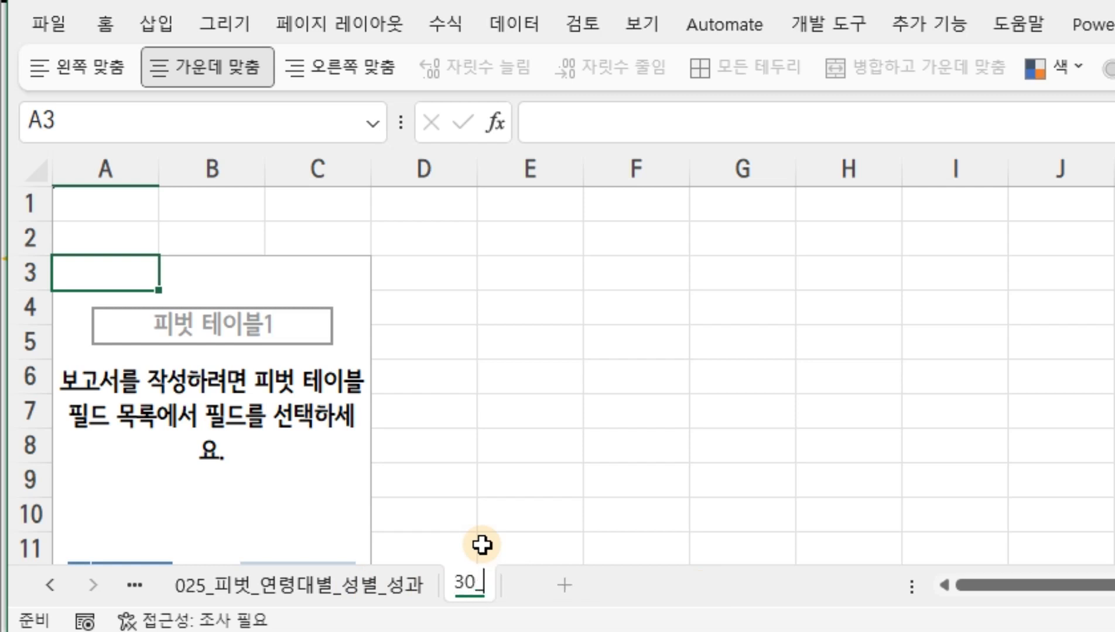
text(ㄱ)
text(개인)
text(_상위관)
text(리자변동)
key(Return)
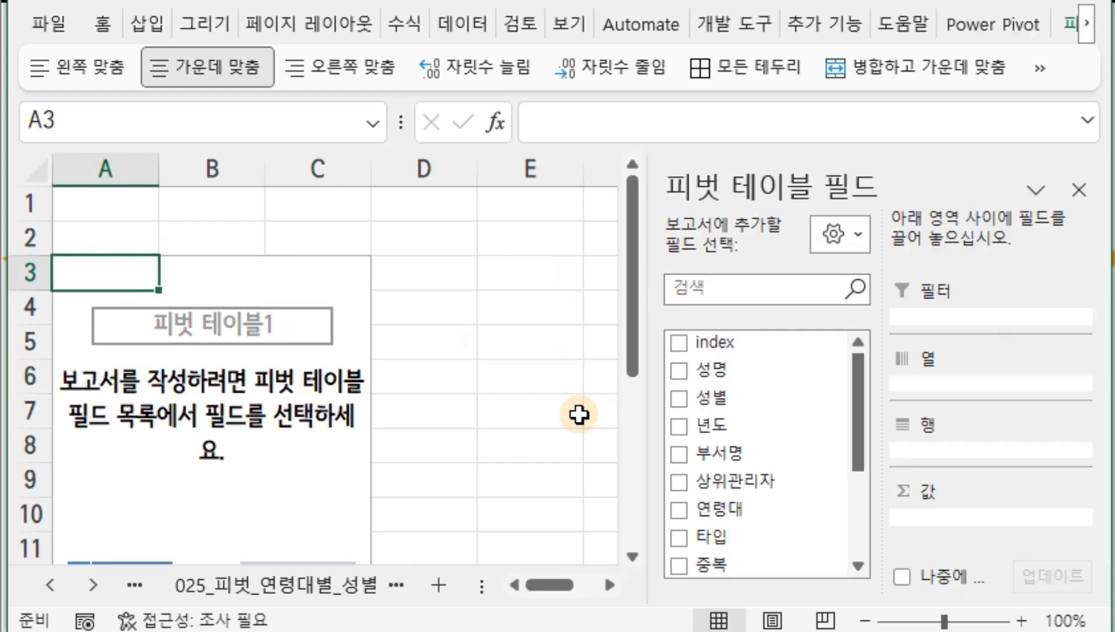
Switch the pivot field list to the stacked layout, and return it to fields and areas side by side
click(859, 235)
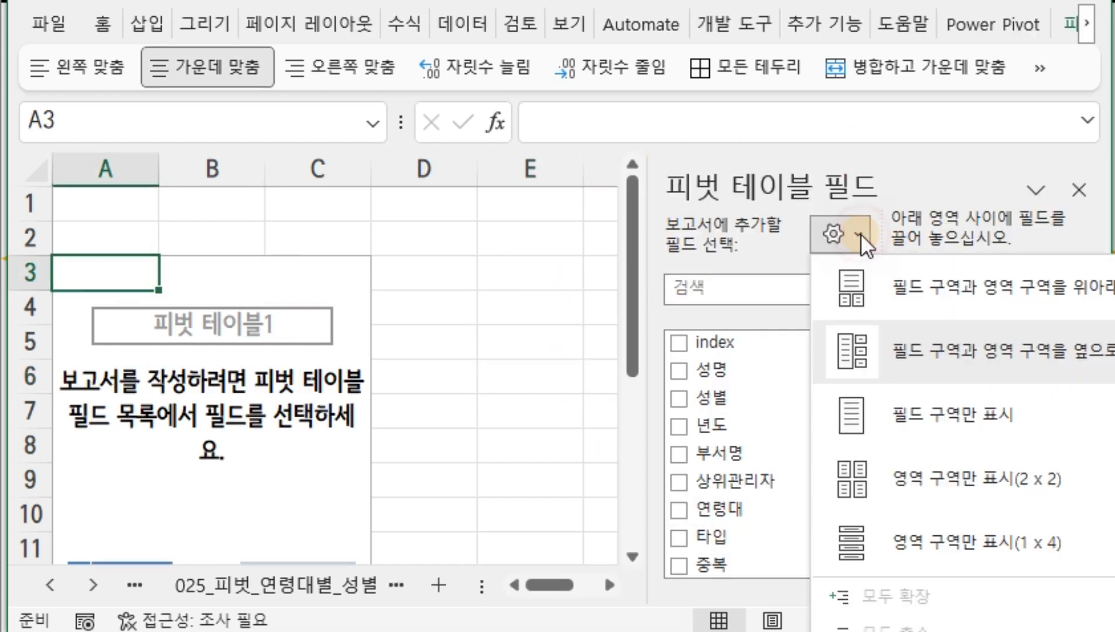
click(874, 283)
click(1065, 233)
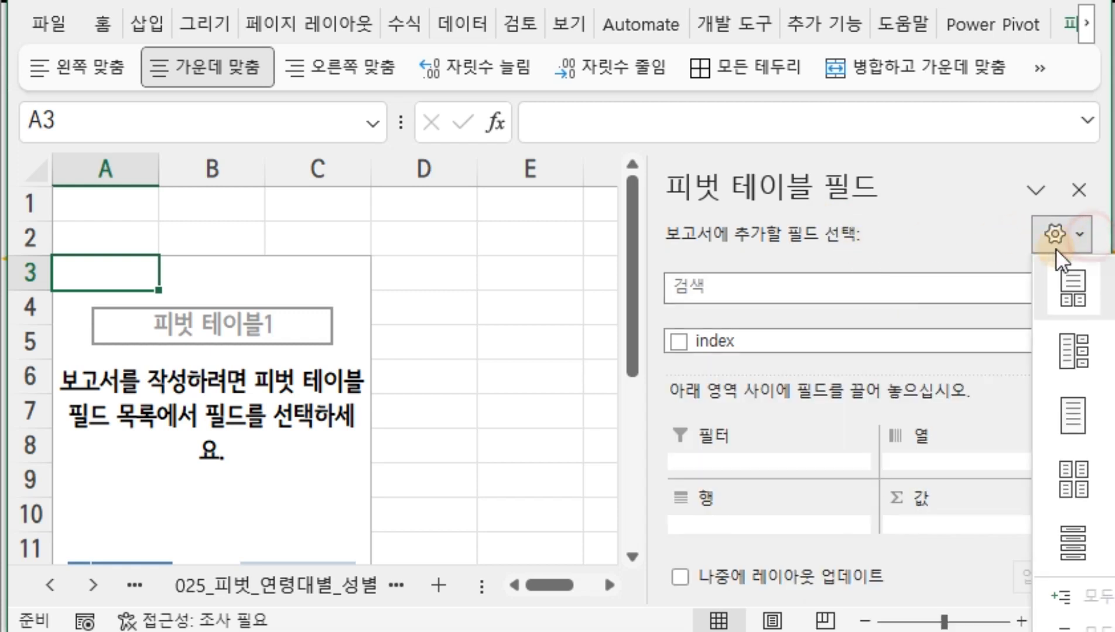
click(1073, 346)
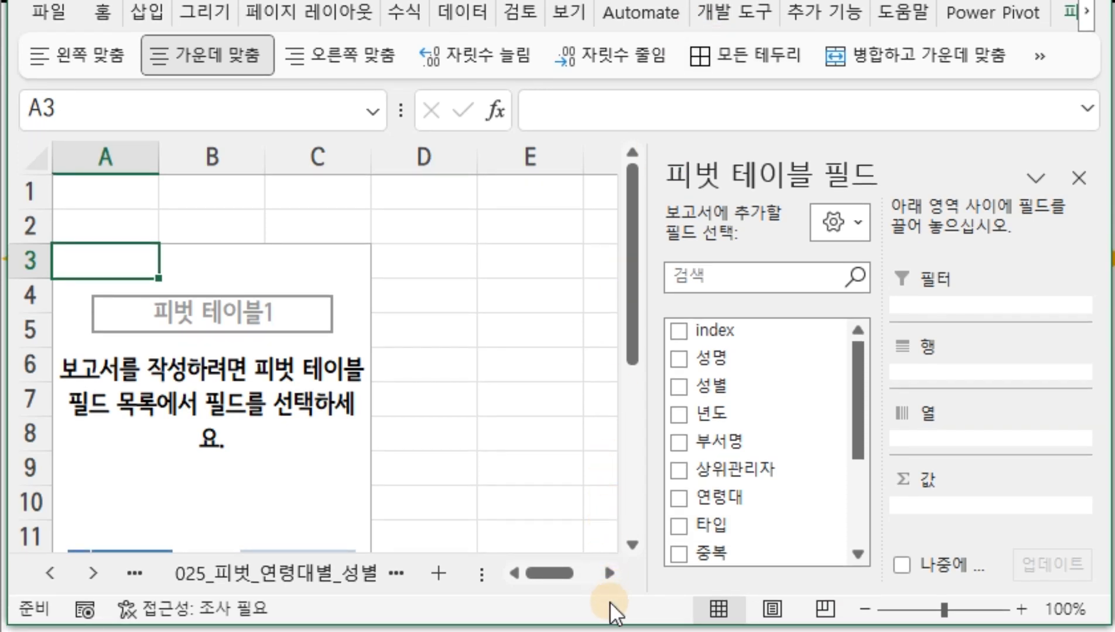
Add 성명 to the pivot rows, put 상위관리자 in the values, and move it into the rows under 성명
drag(608, 625, 609, 631)
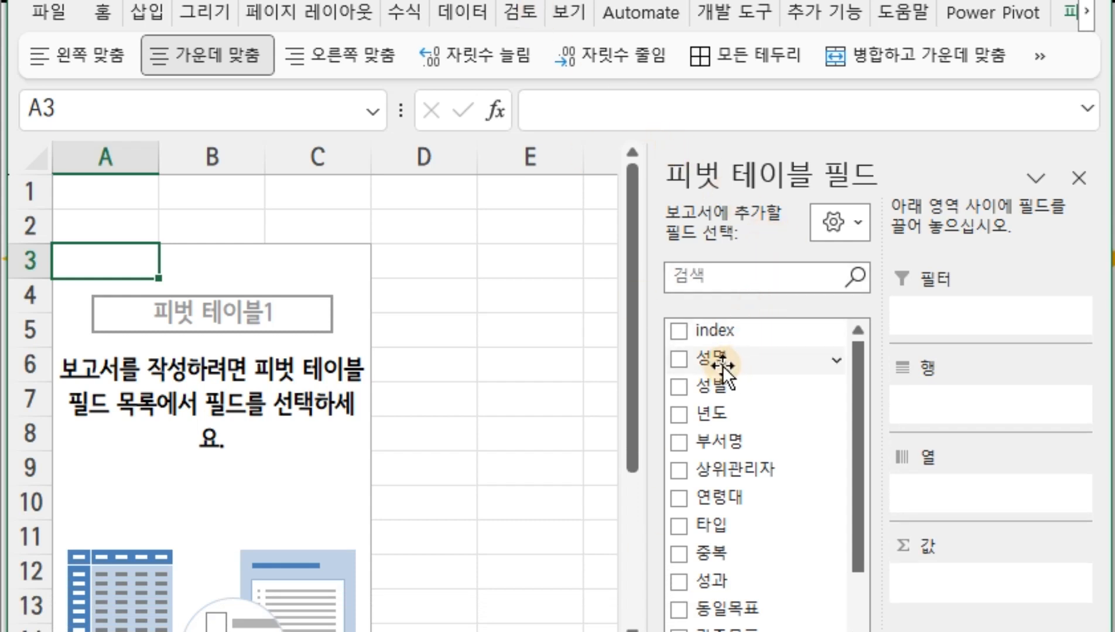
drag(723, 363, 941, 410)
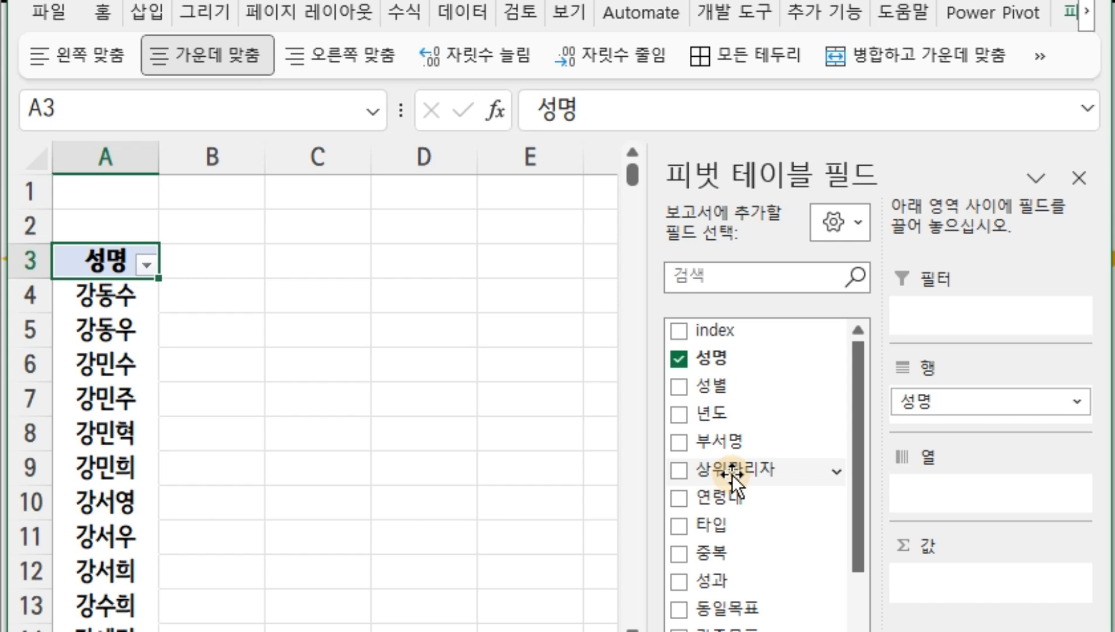
drag(777, 481, 972, 594)
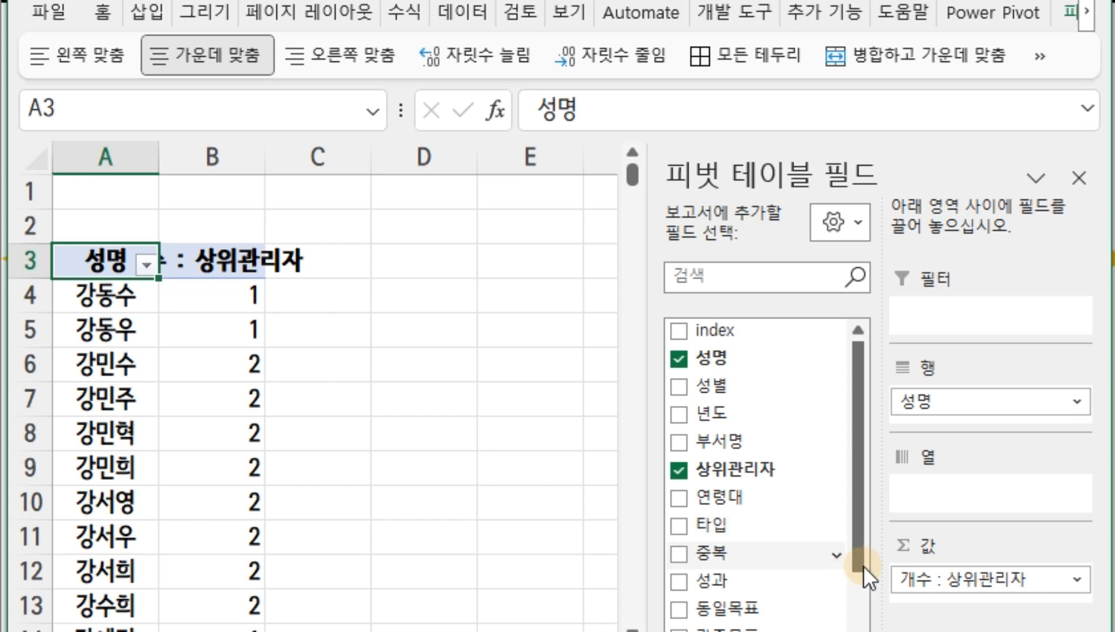
drag(970, 572, 967, 418)
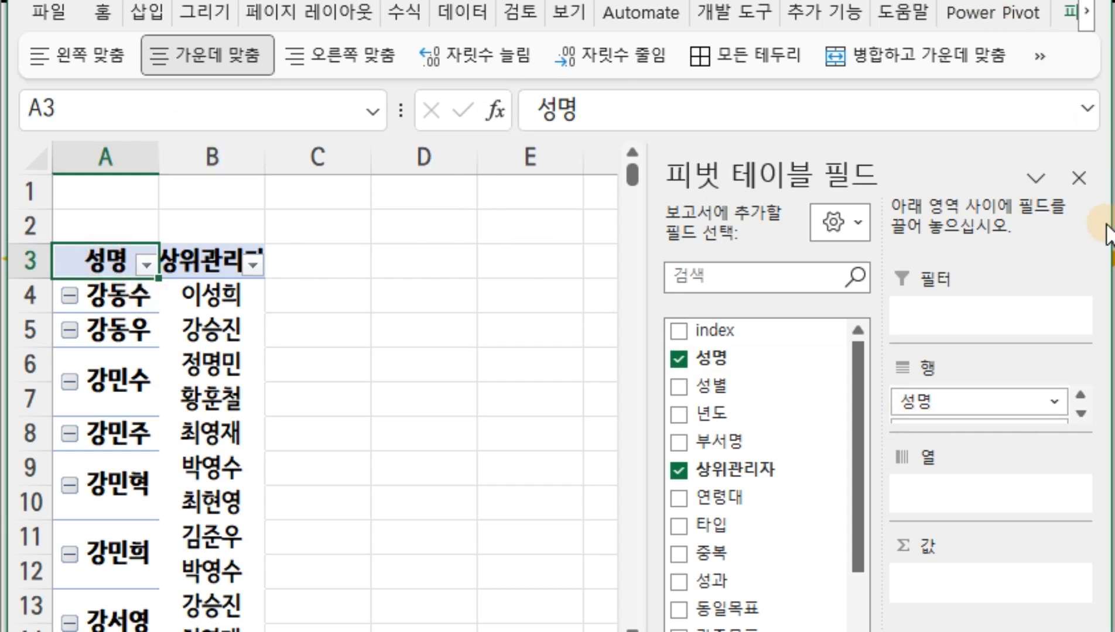
drag(1104, 221, 1114, 221)
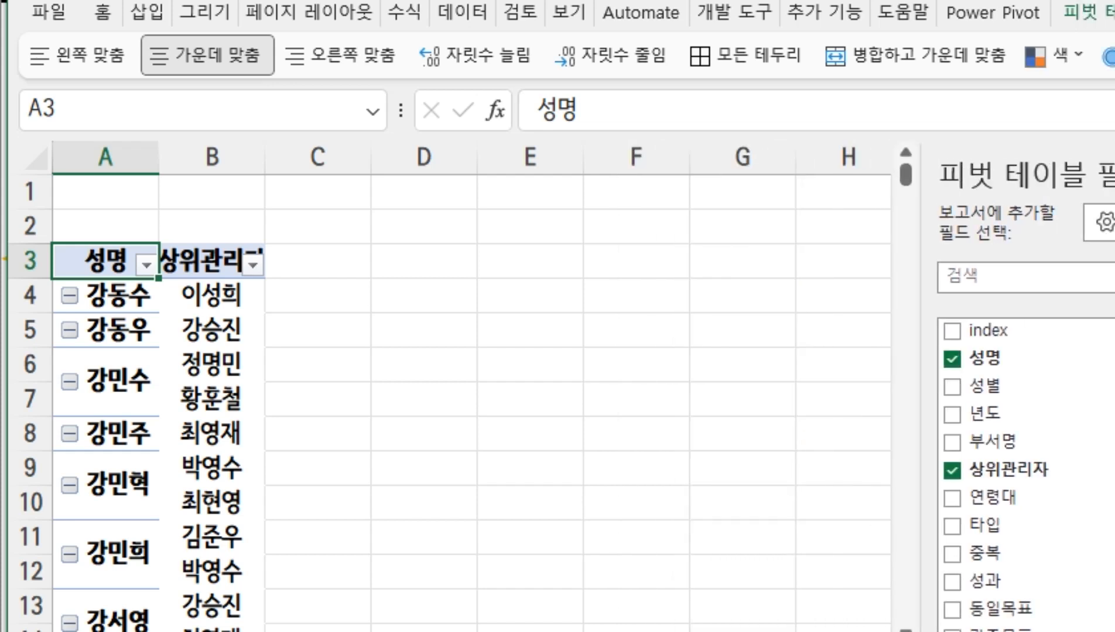
Set the pivot table's report layout to compact form (압축 형식으로 표시)
click(226, 101)
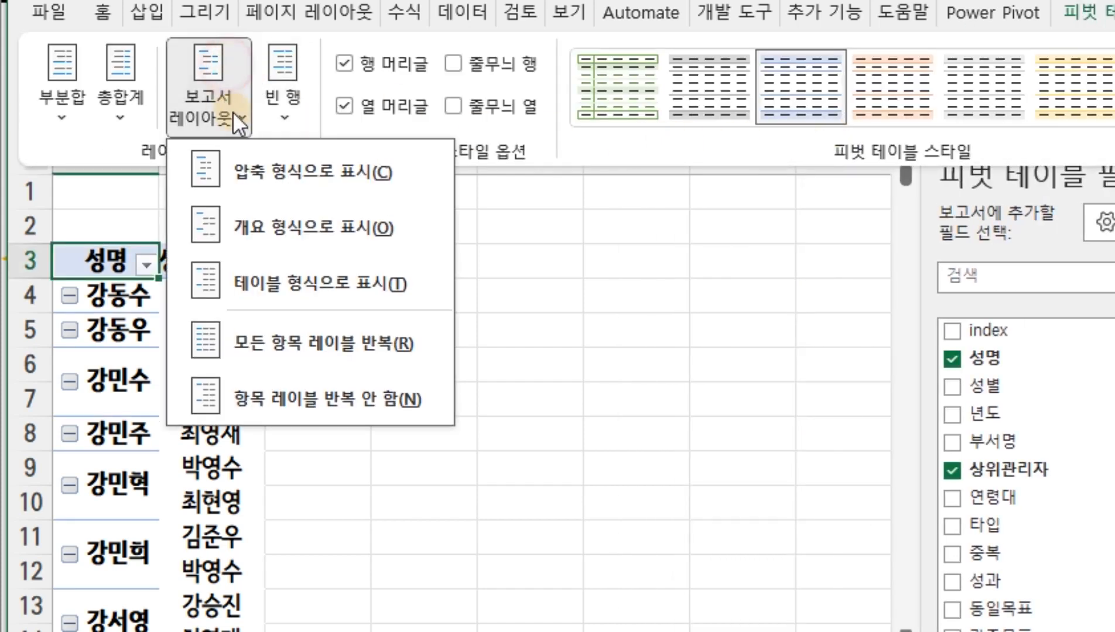
click(262, 175)
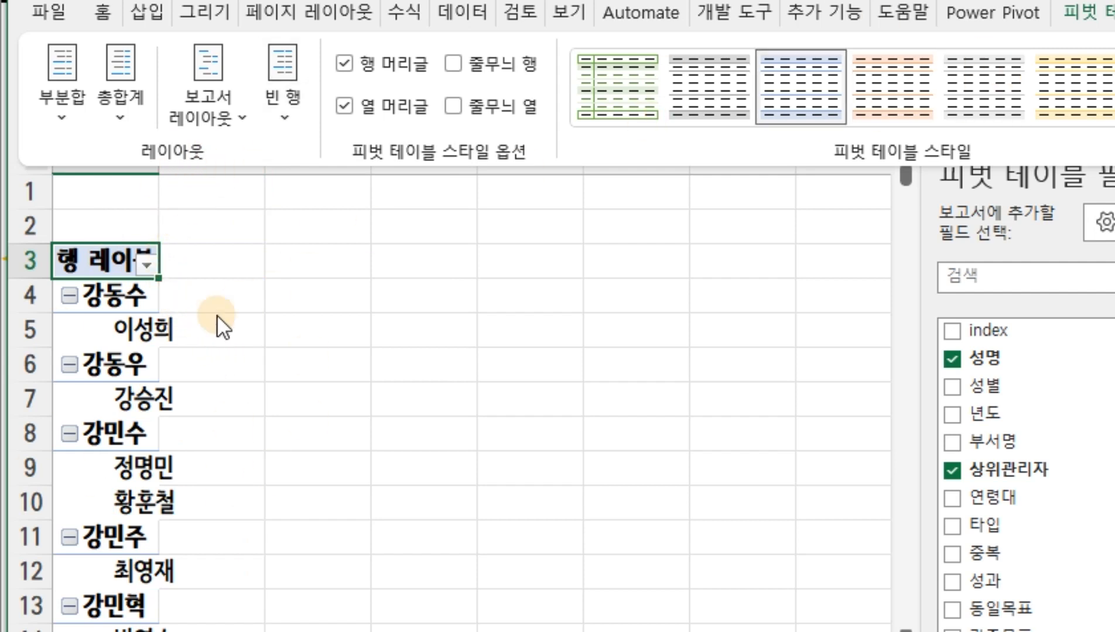
click(299, 348)
click(86, 254)
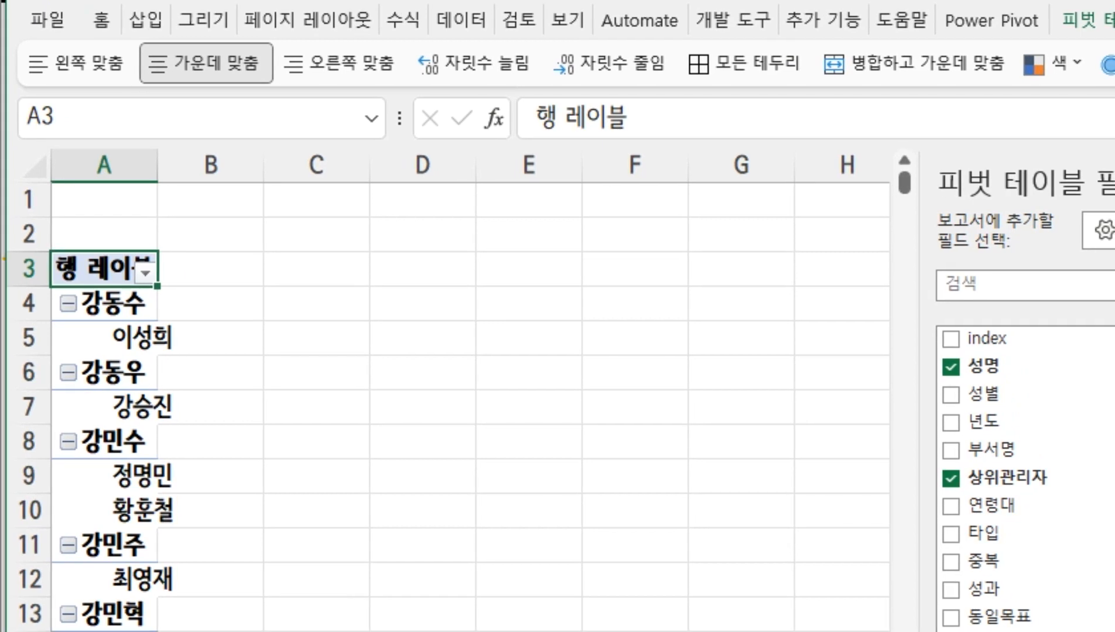
Change the pivot table's report layout to tabular form (테이블 형식으로 표시)
click(1114, 20)
click(210, 120)
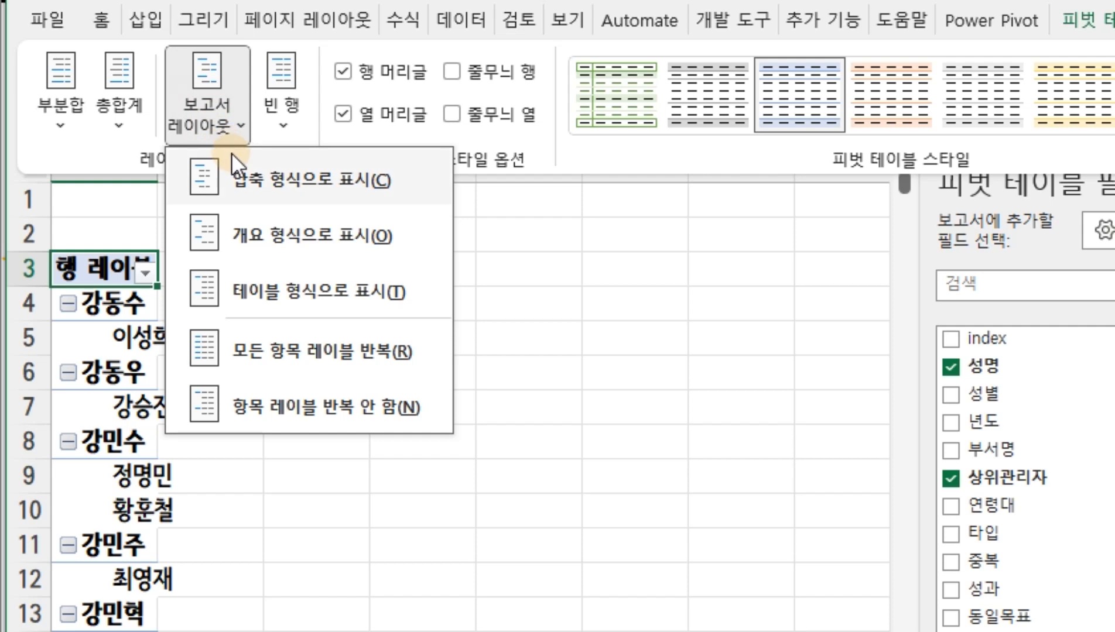
click(245, 164)
click(208, 88)
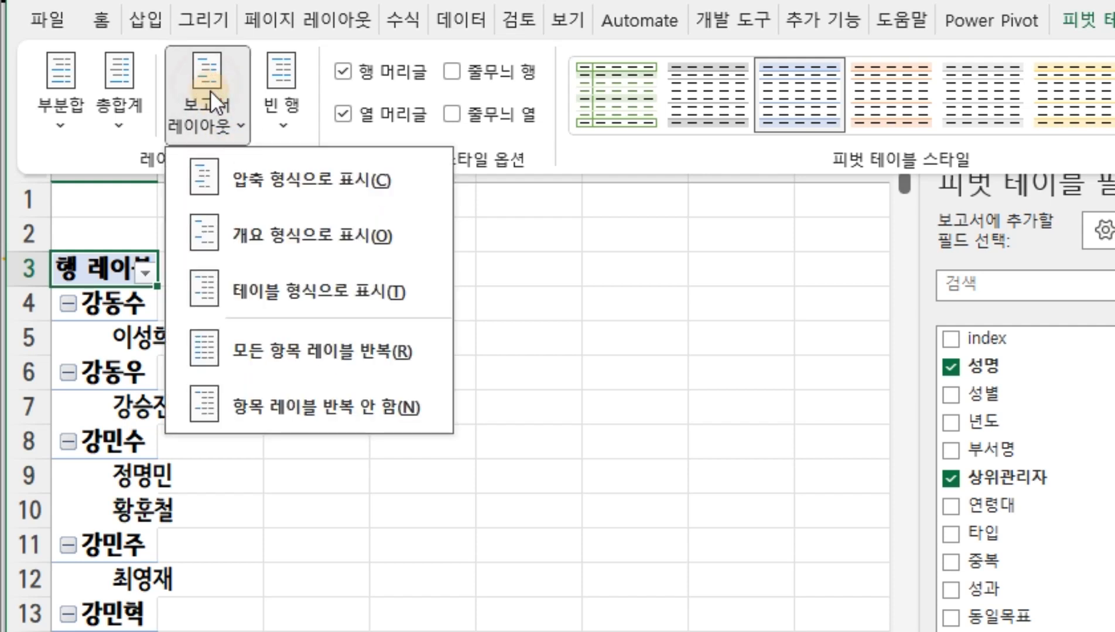
click(287, 295)
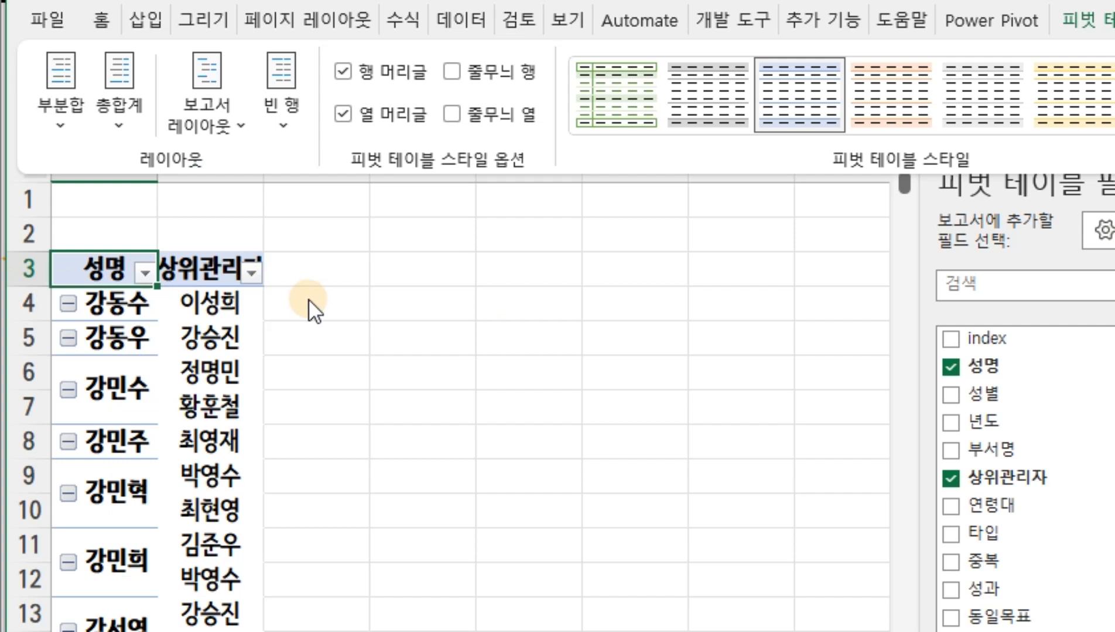
Examine the context commands offered for individual row items in the pivot table's 성명 column
click(123, 382)
click(123, 383)
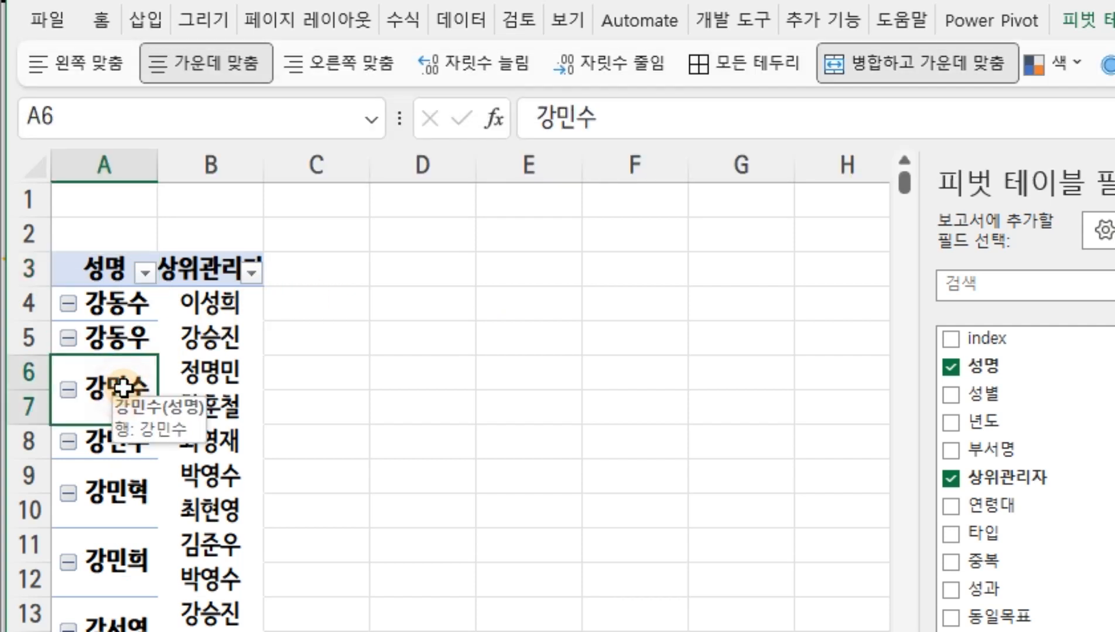
right_click(124, 383)
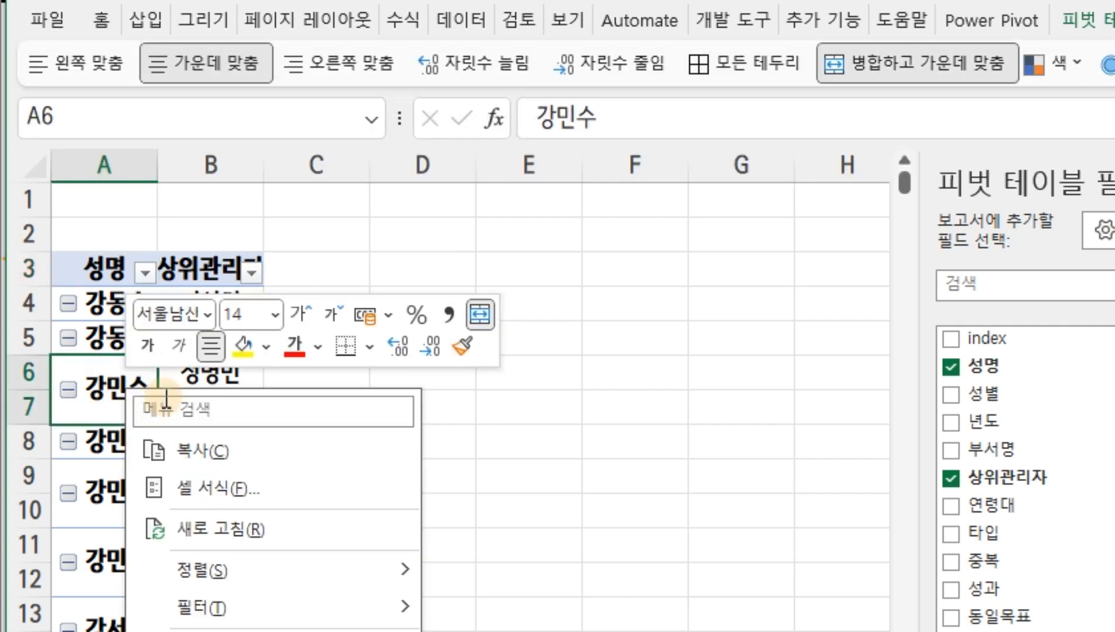
click(542, 397)
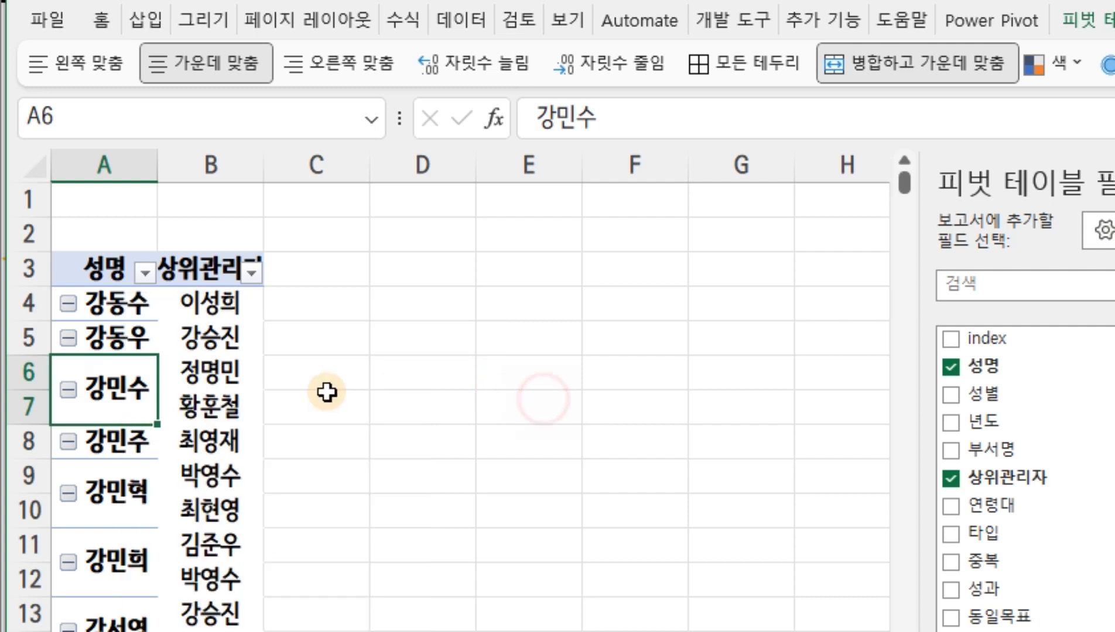
right_click(125, 388)
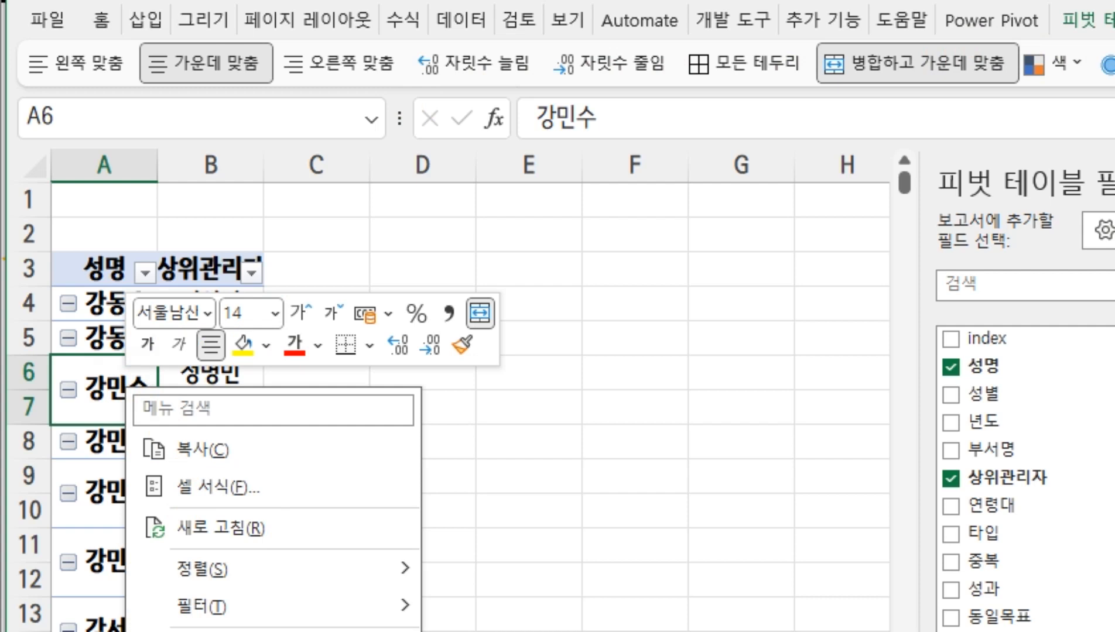
click(665, 405)
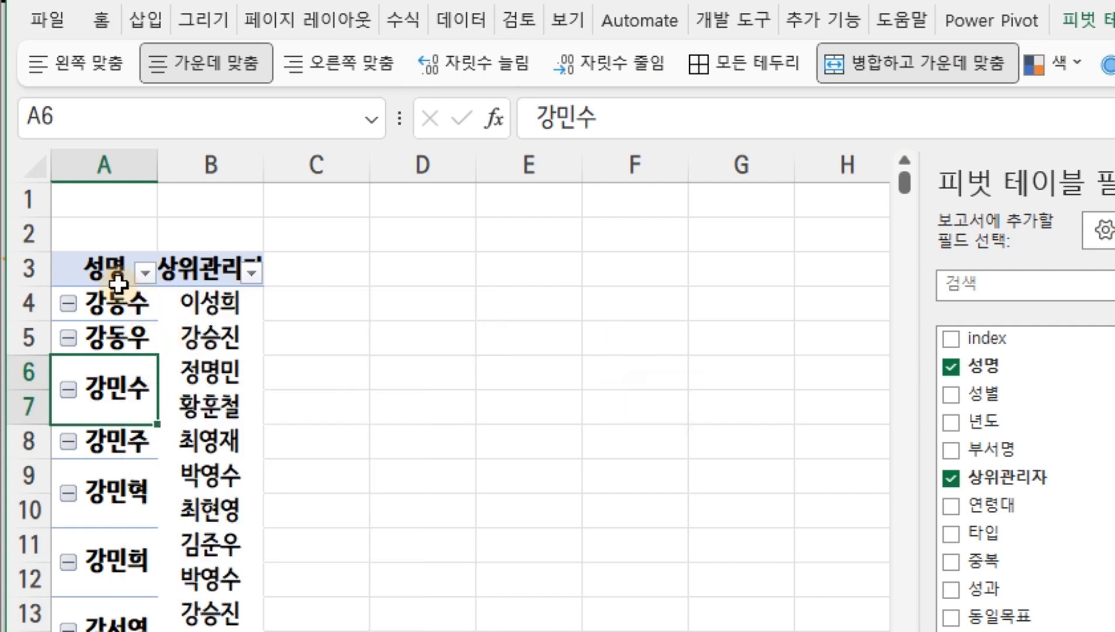
click(103, 301)
right_click(106, 292)
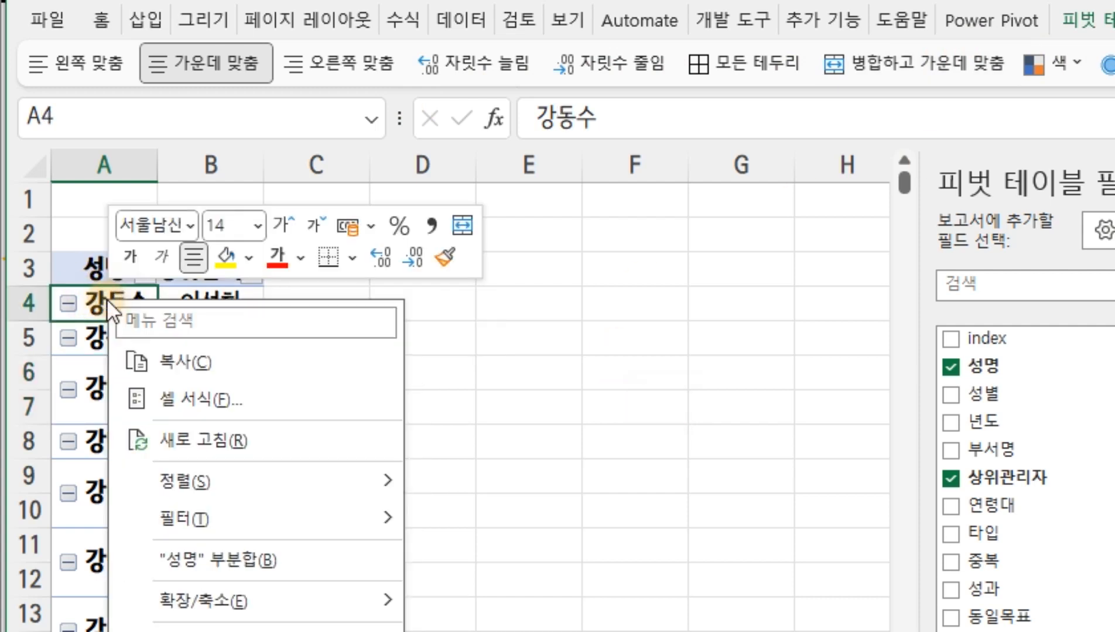
click(719, 306)
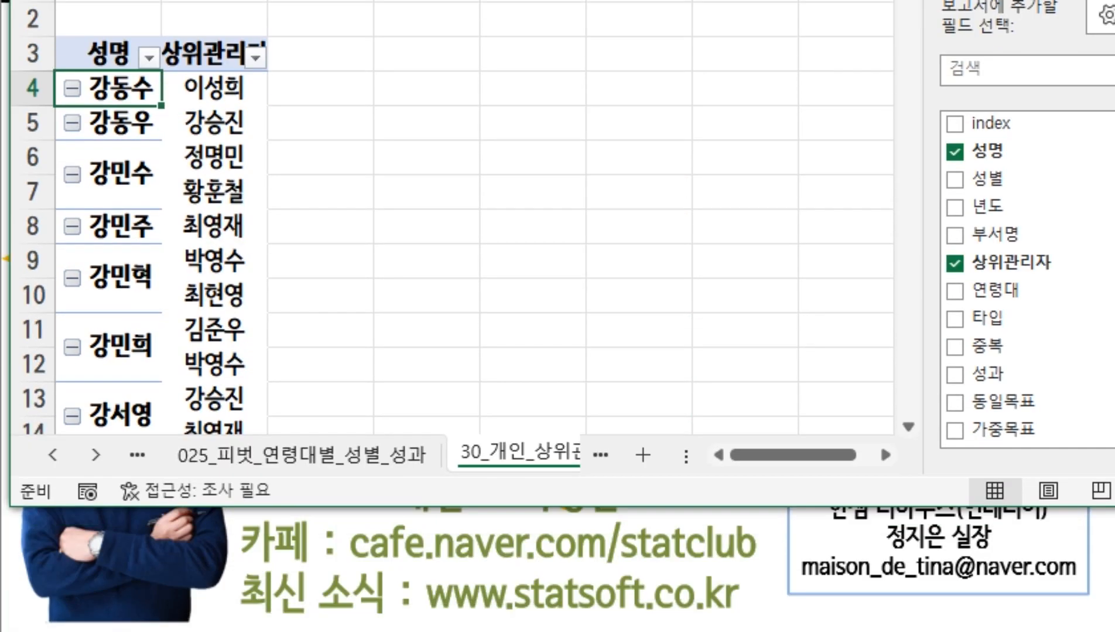
right_click(139, 89)
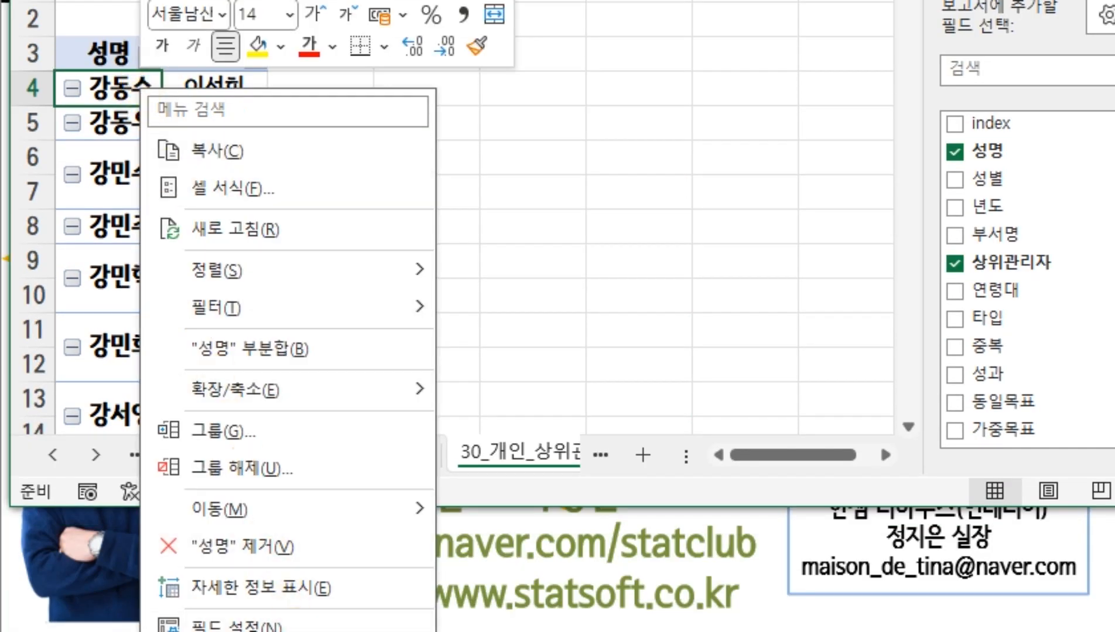
key(Escape)
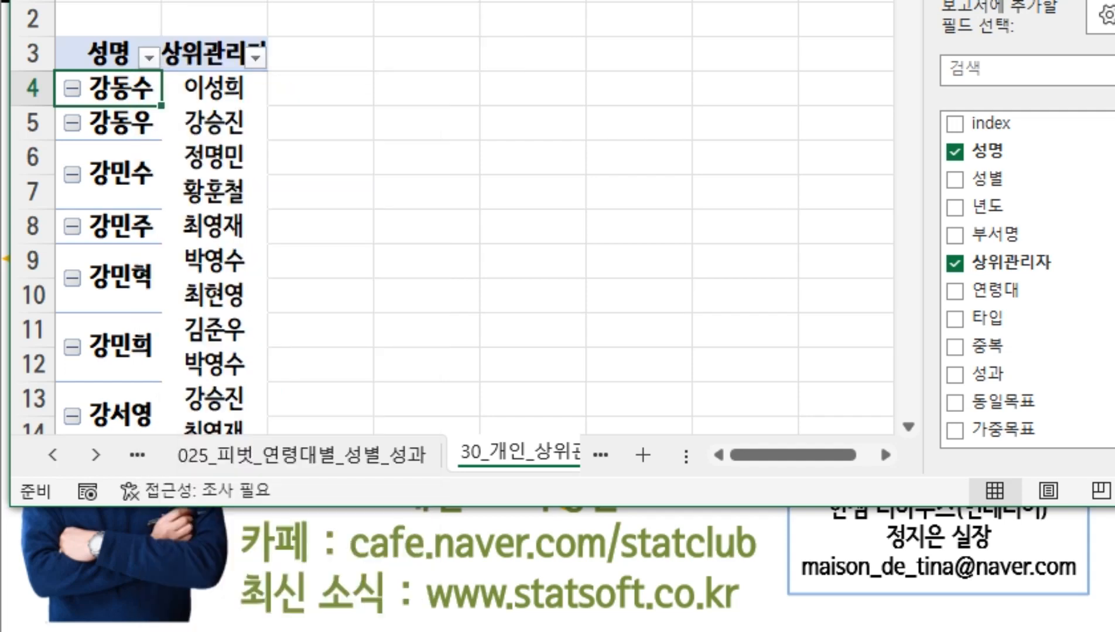
Turn off merging and centring of cells with labels (레이블이 있는 셀 병합 및 가운데 맞춤) in the pivot table options
right_click(110, 82)
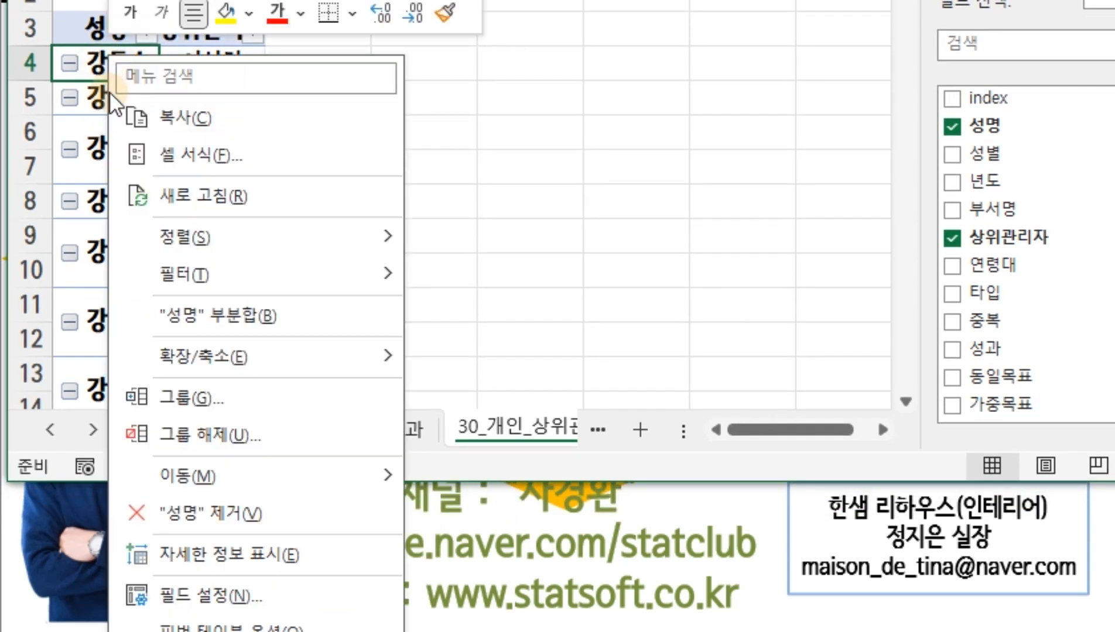
click(232, 625)
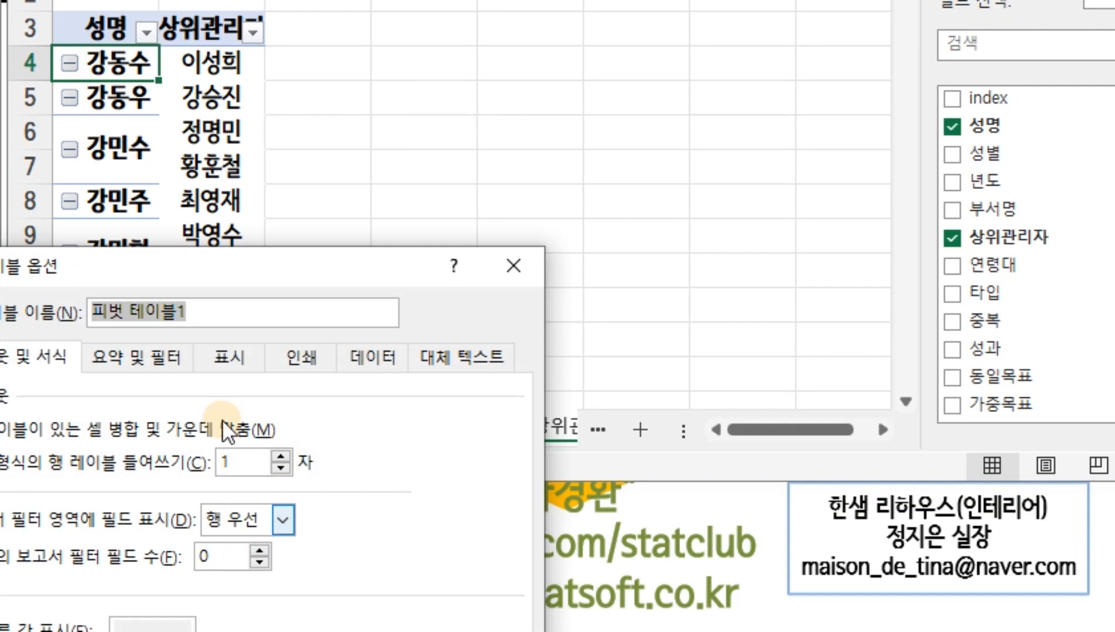
drag(275, 279, 521, 186)
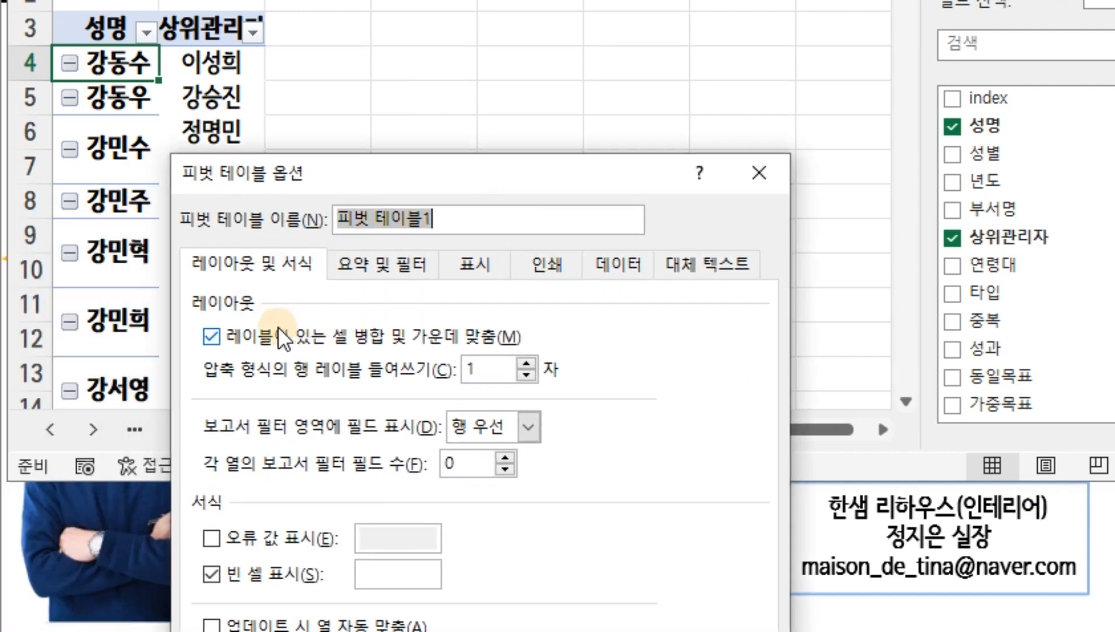
click(211, 337)
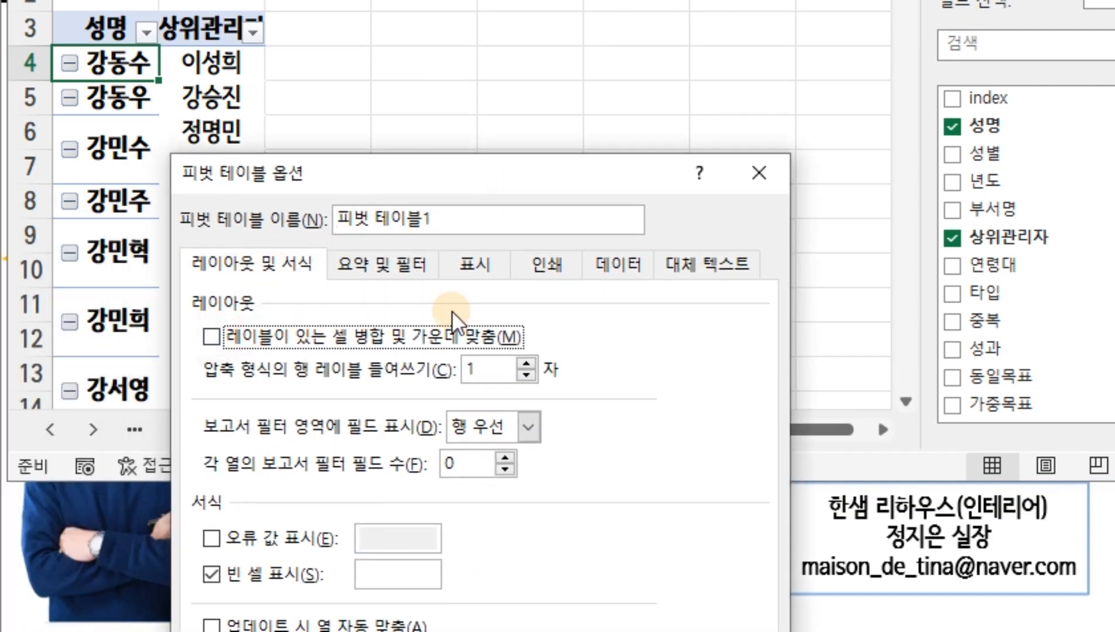
drag(472, 187, 392, 0)
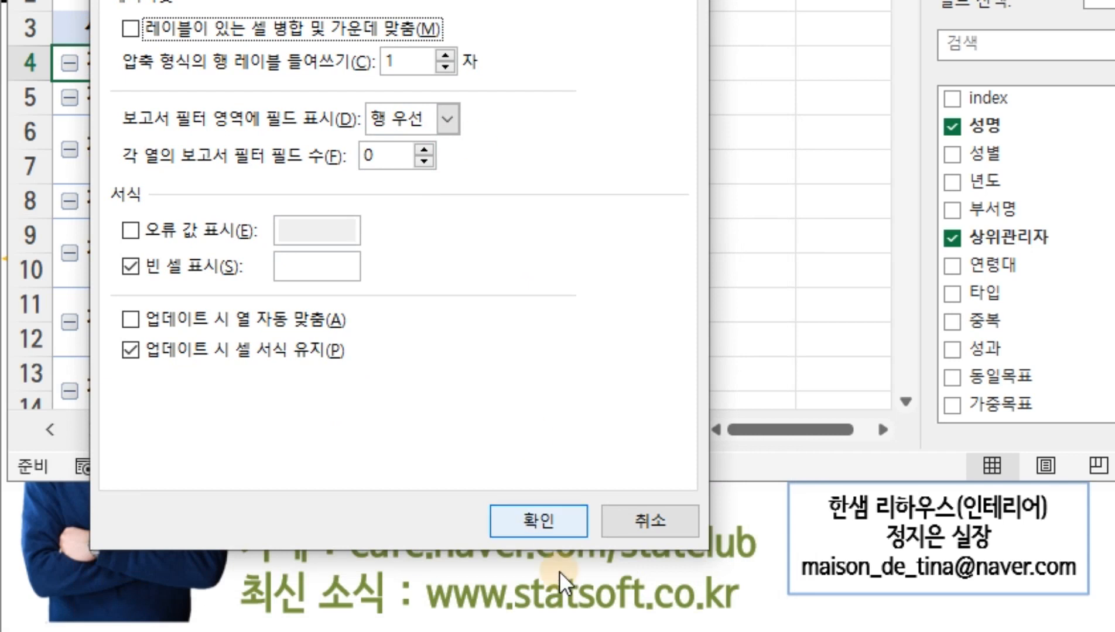
click(539, 521)
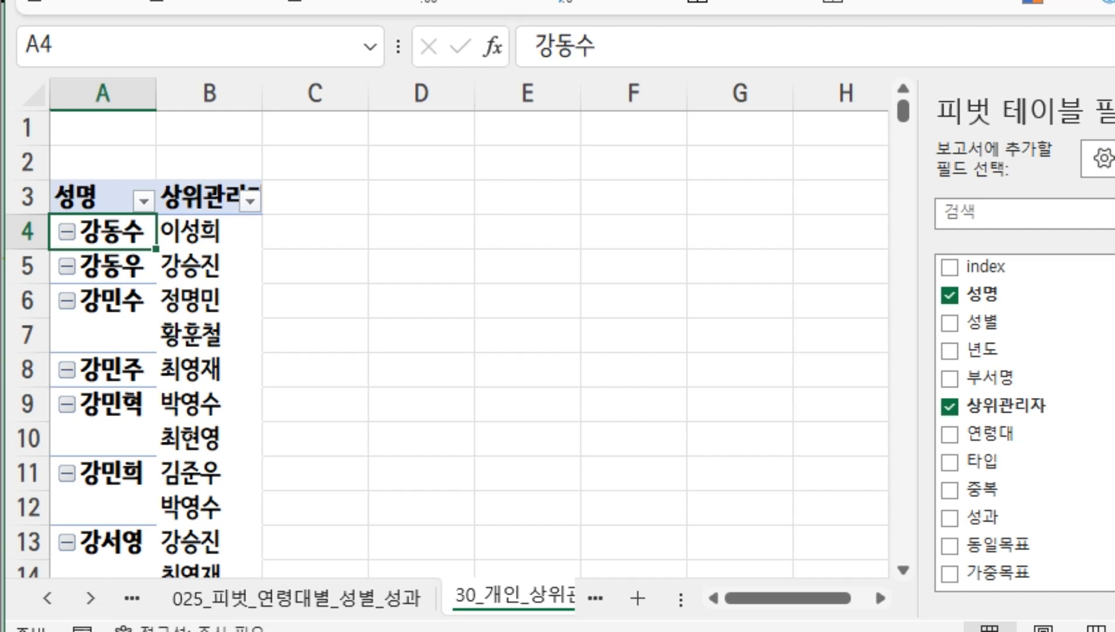
Add 년도 to the pivot table's rows between 성명 and 상위관리자
drag(1114, 276, 1087, 276)
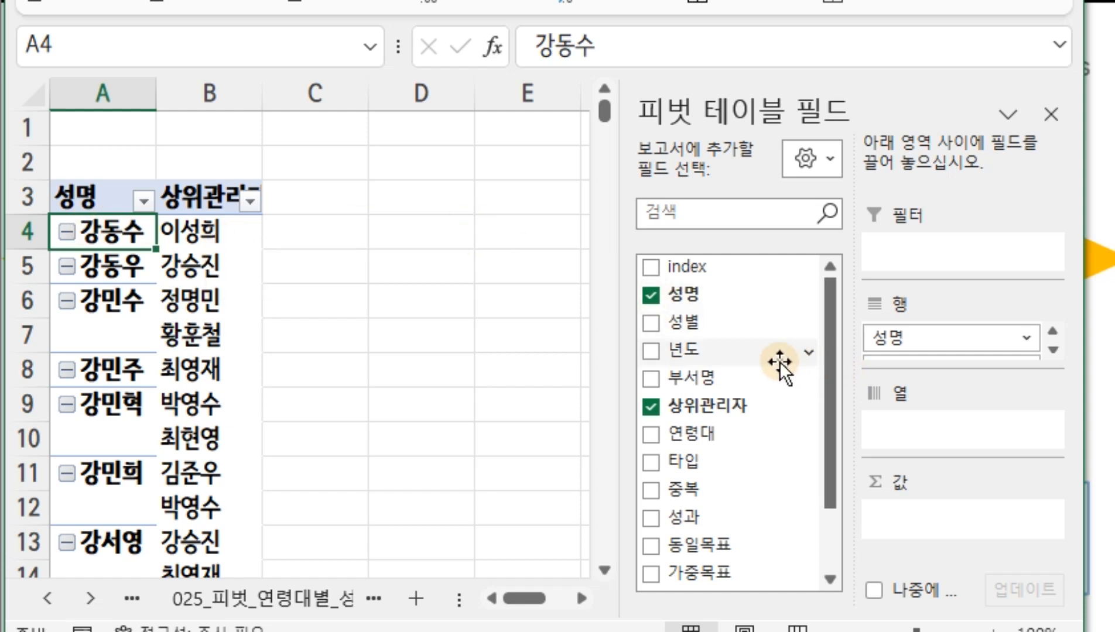
drag(696, 347, 987, 352)
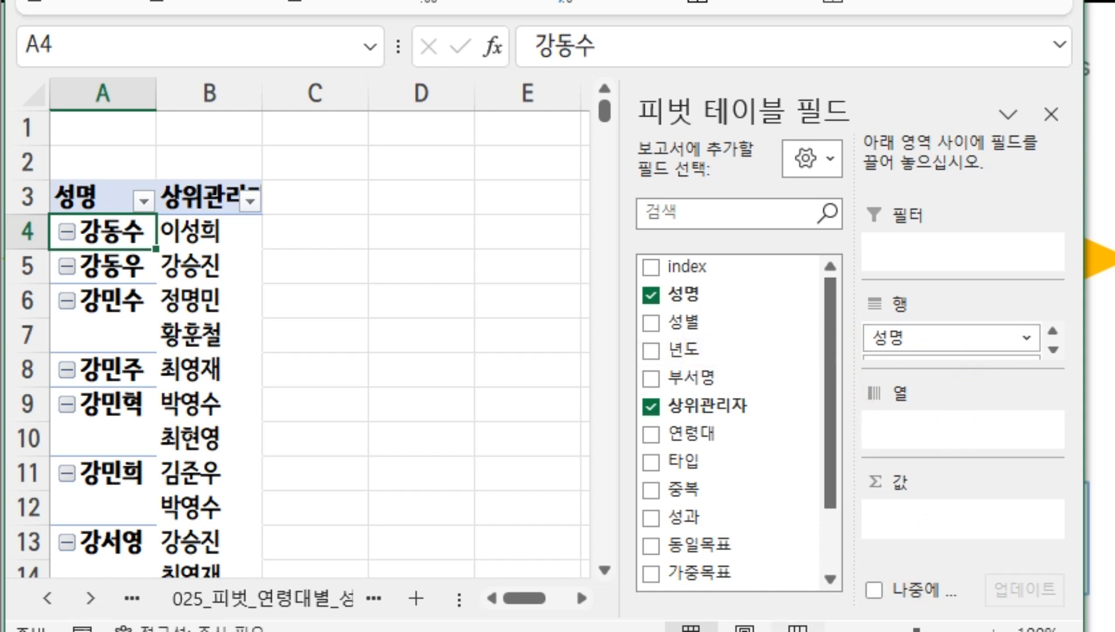
drag(761, 628, 761, 631)
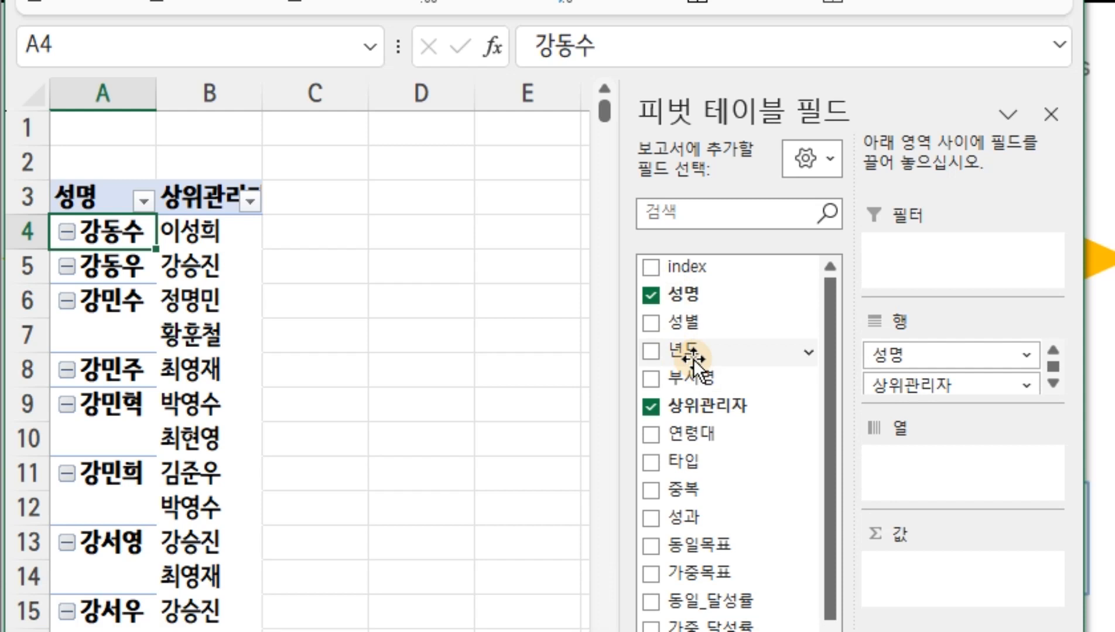
mouse_move(699, 349)
mouse_down()
mouse_move(893, 399)
mouse_move(906, 372)
mouse_up()
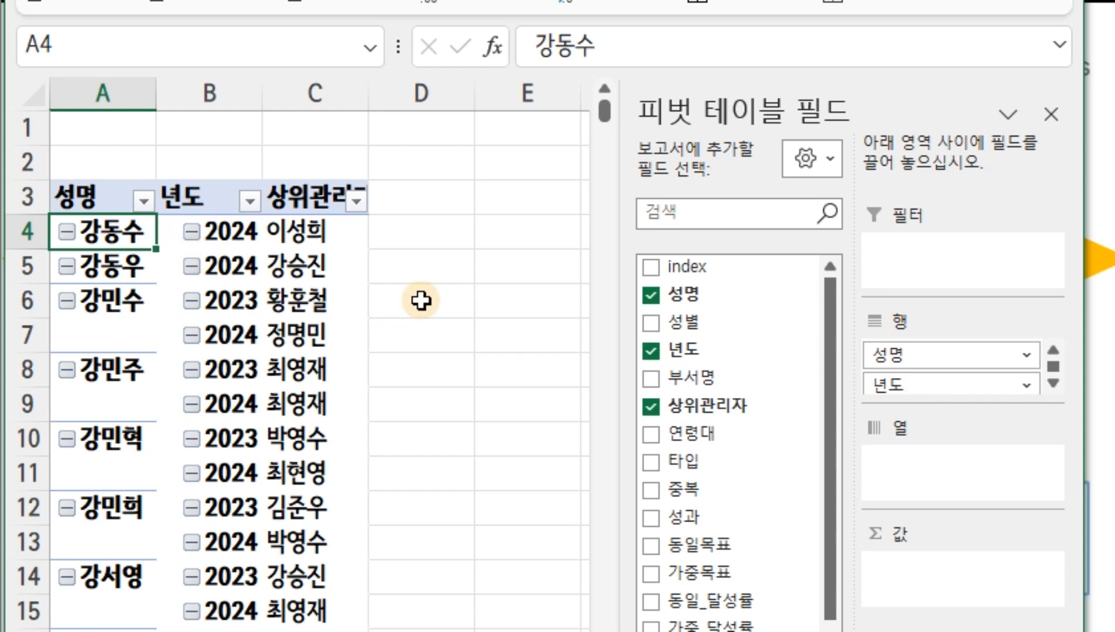
scroll(1013, 384, down, 1)
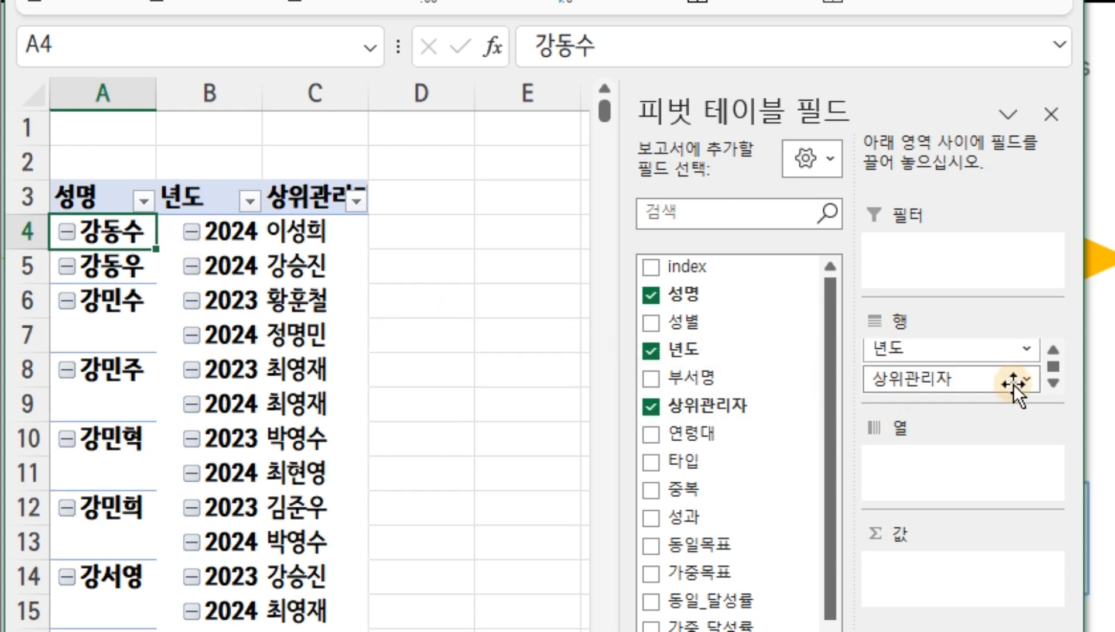
Widen column C so that it fits the whole 상위관리자 heading
drag(969, 376, 351, 358)
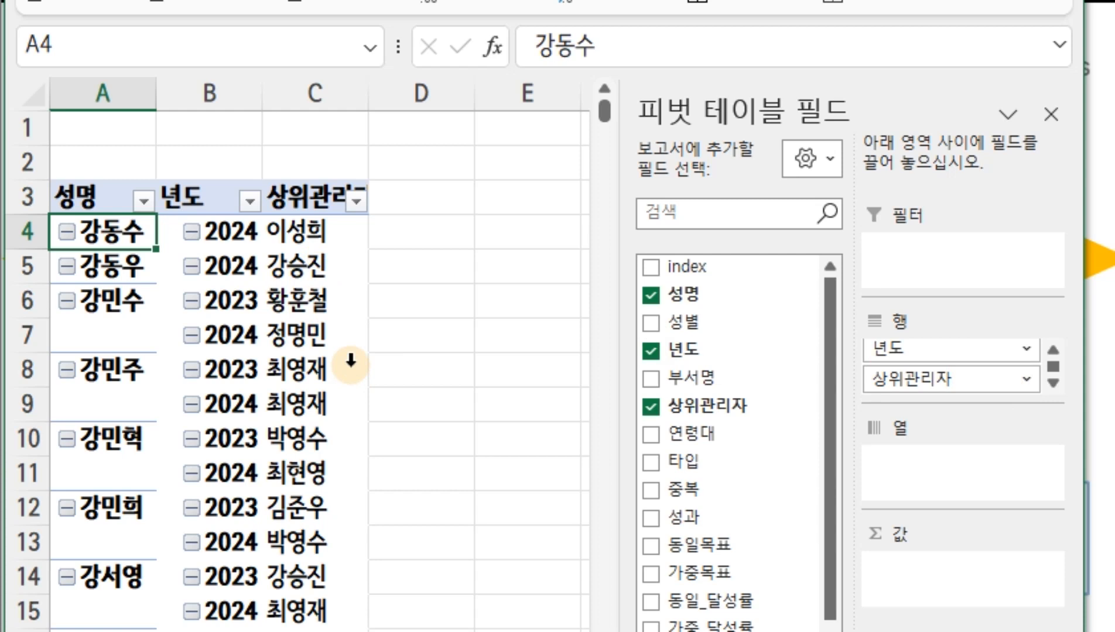
drag(351, 361, 79, 241)
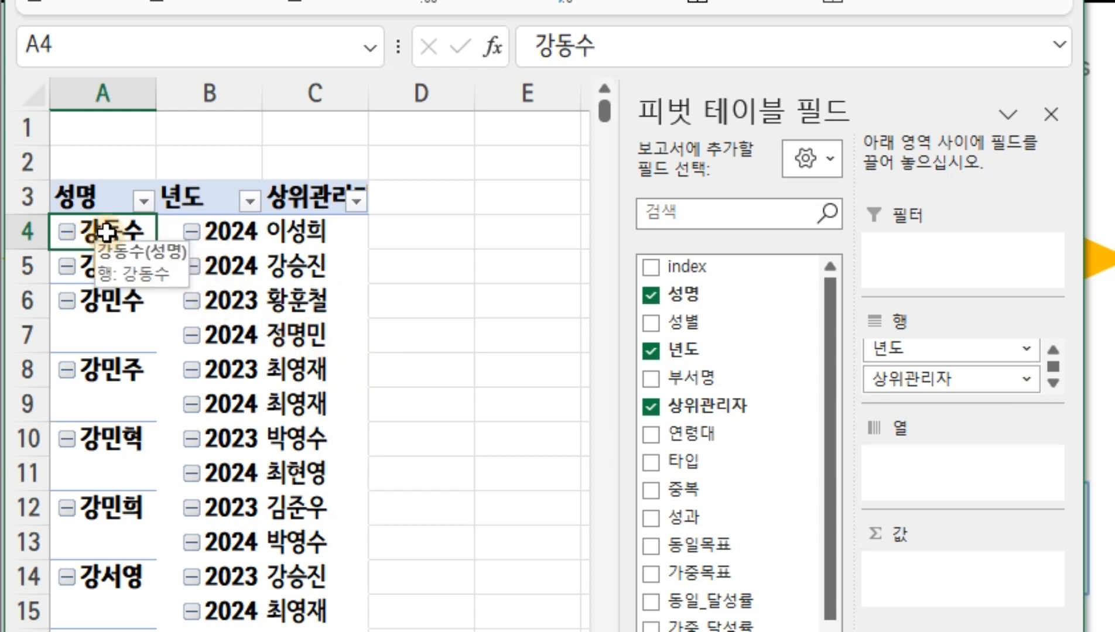
click(223, 233)
click(313, 236)
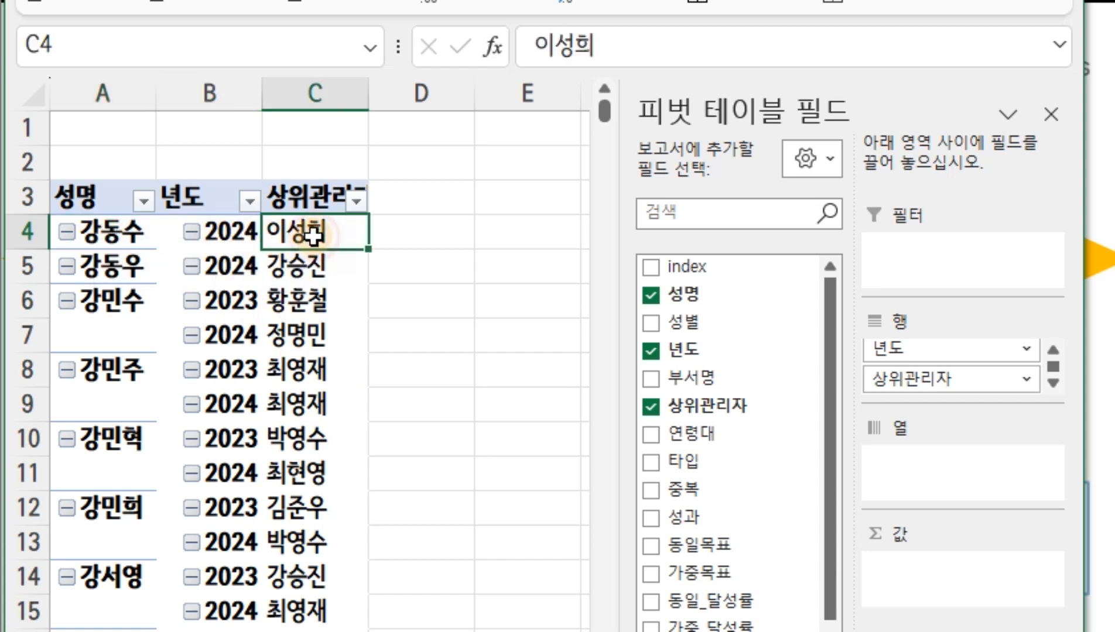
drag(366, 78, 417, 99)
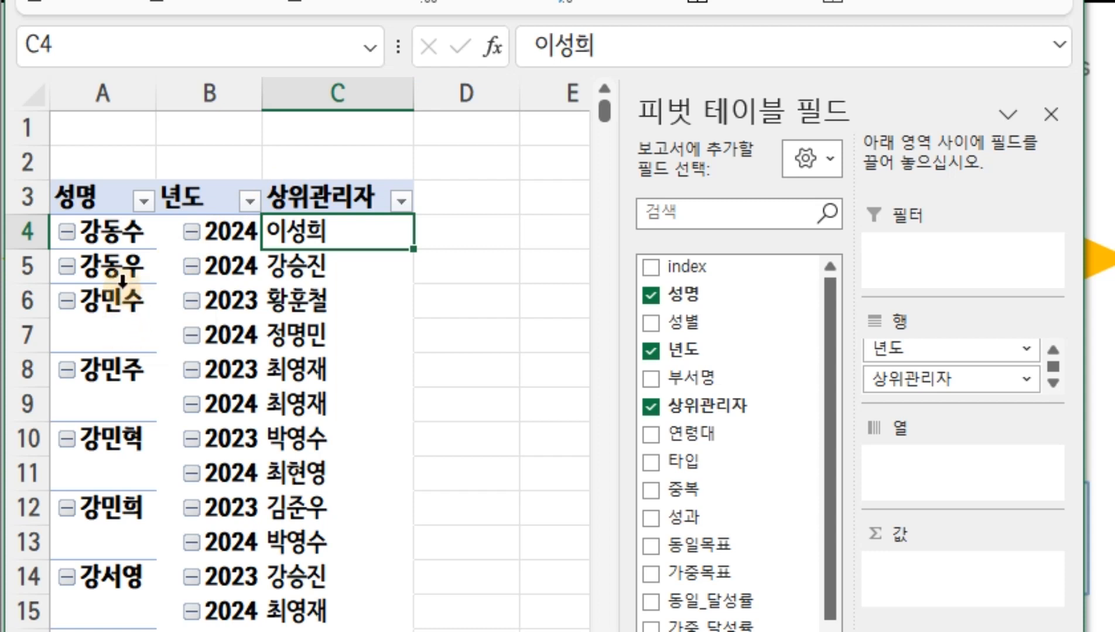
Set the pivot table's report layout to repeat all item labels so every row carries its 성명
click(120, 237)
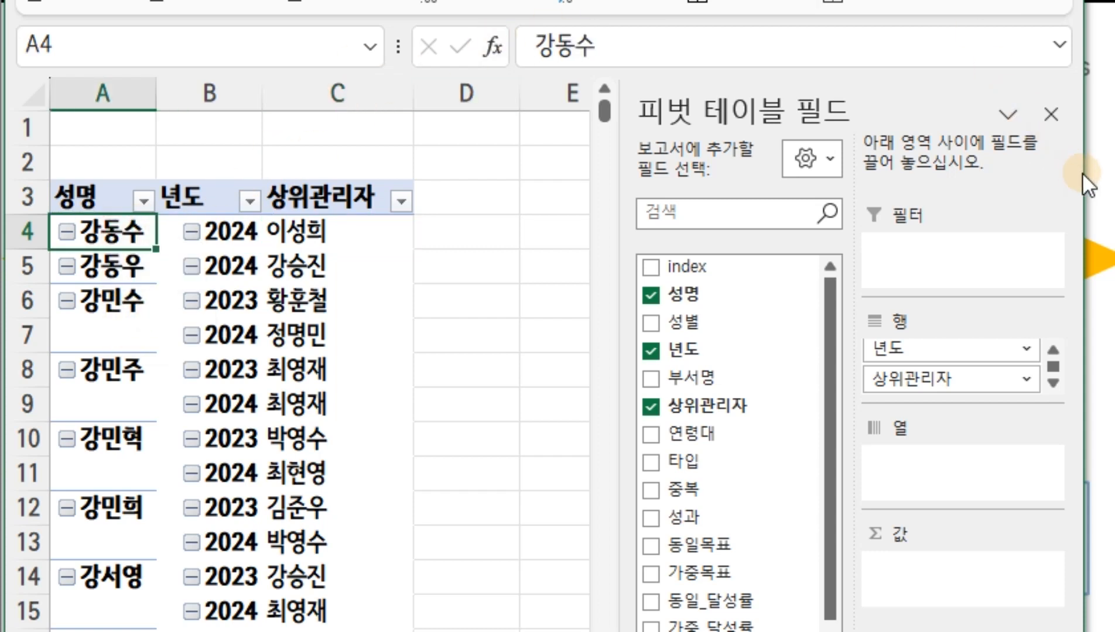
drag(1088, 170, 1114, 170)
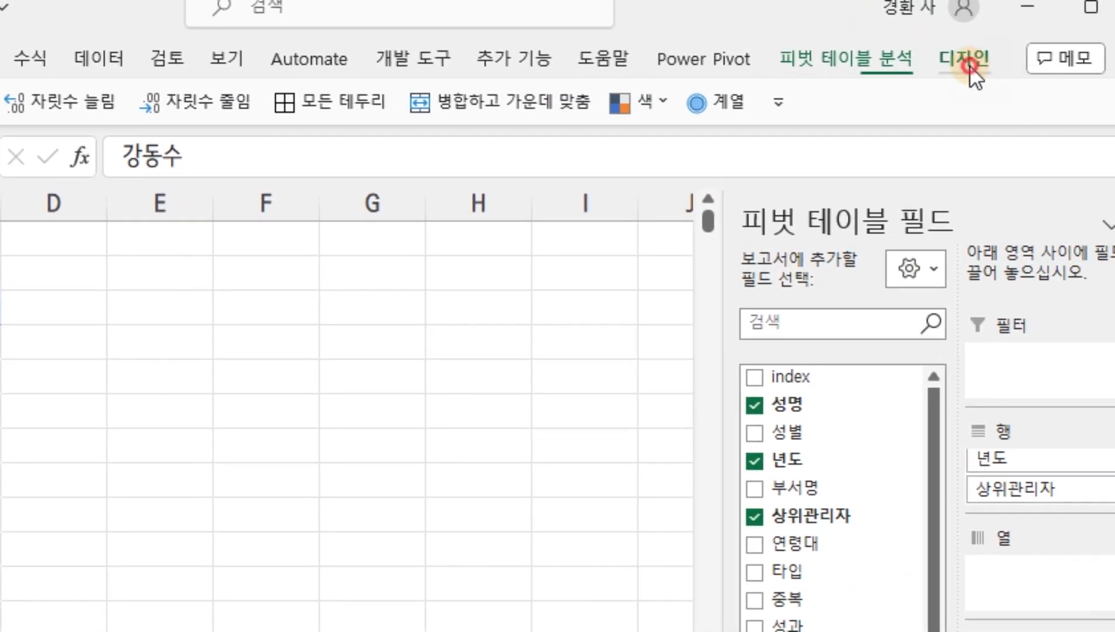
click(967, 61)
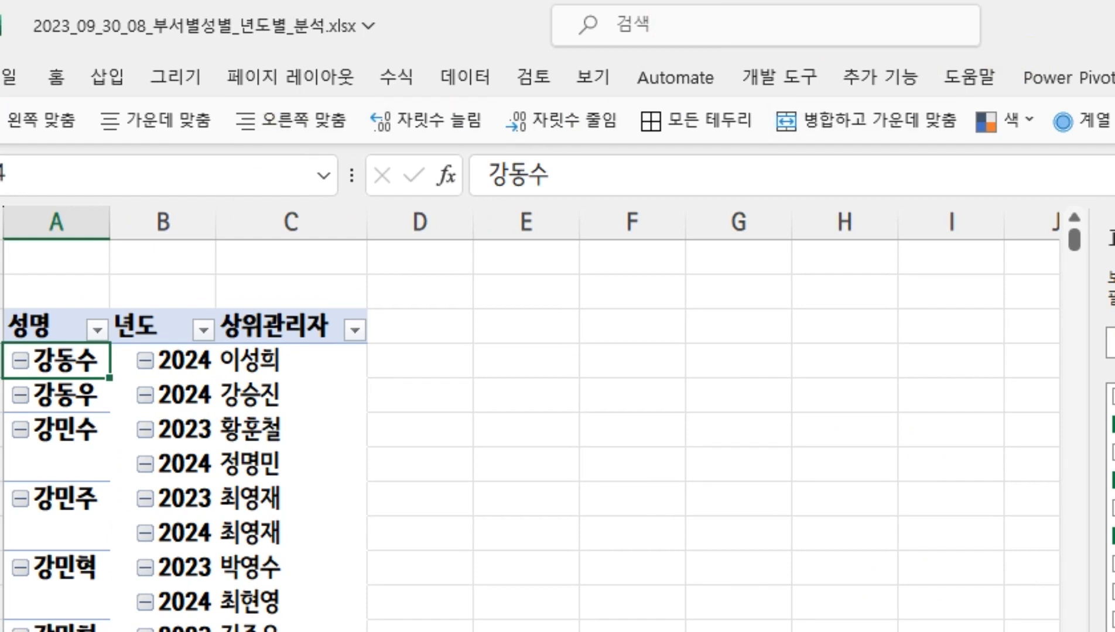
click(266, 76)
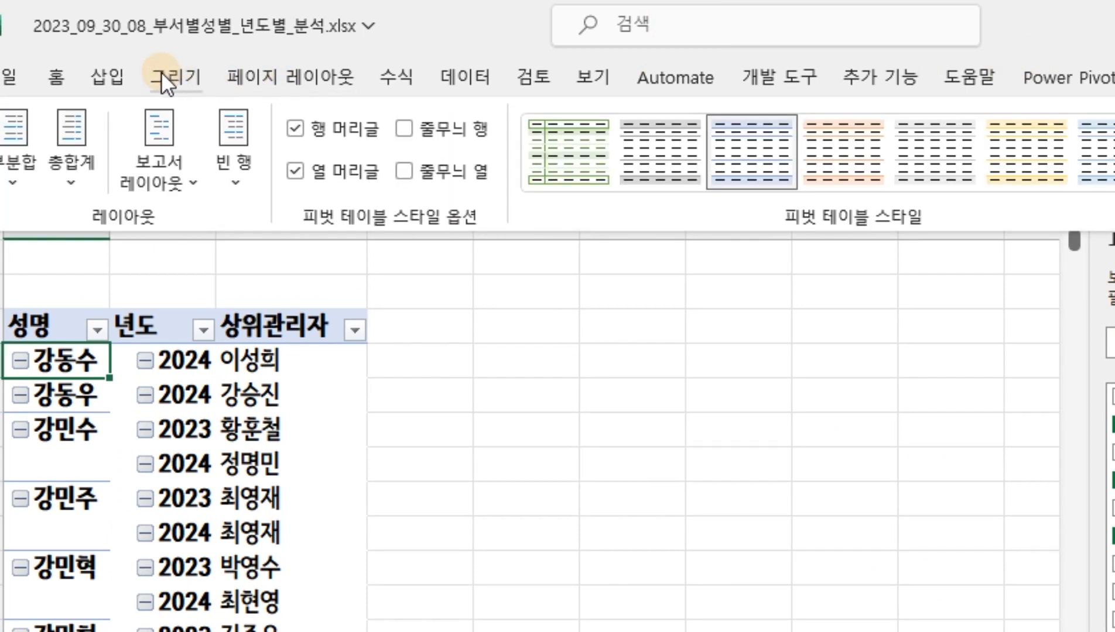
click(154, 154)
click(266, 403)
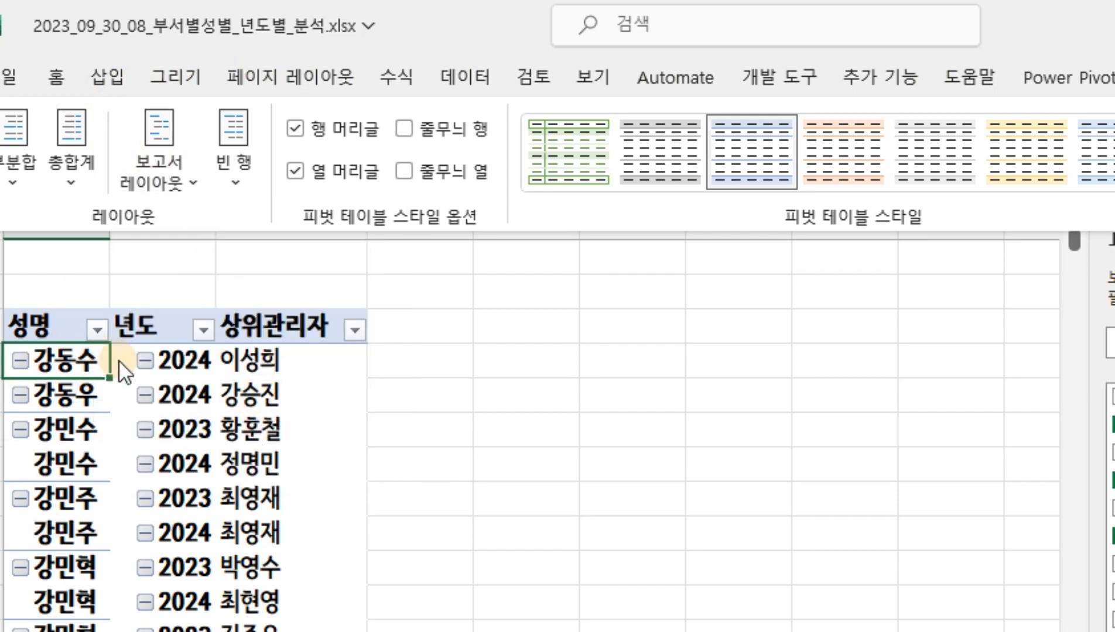
click(499, 39)
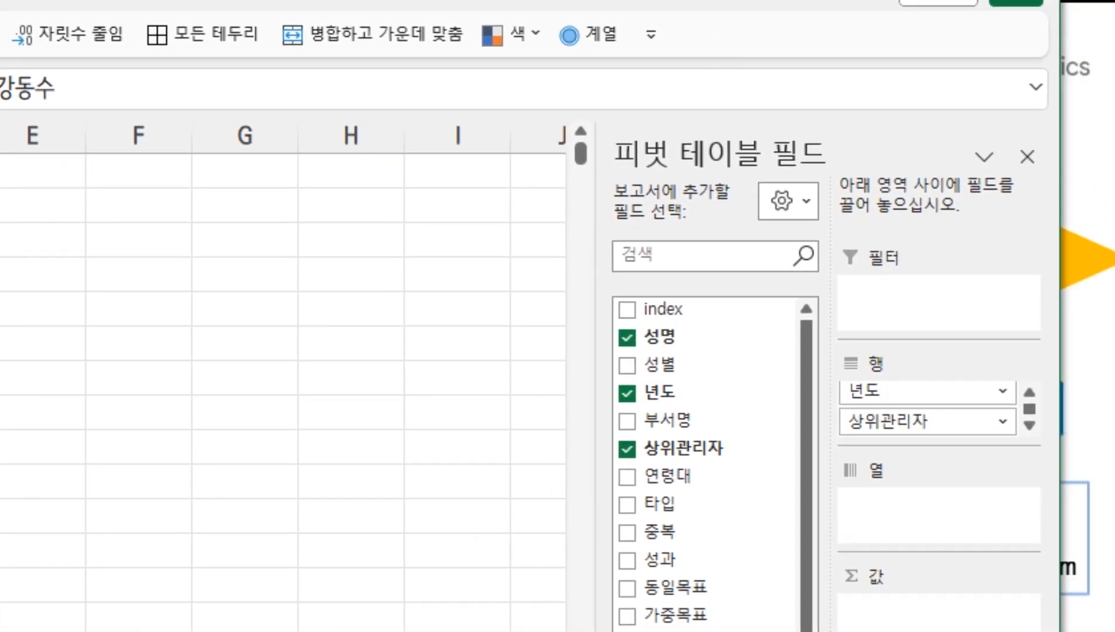
Move 년도 from the pivot rows to the columns and add 상위관리자 to the values while keeping it in the rows
drag(893, 389, 914, 503)
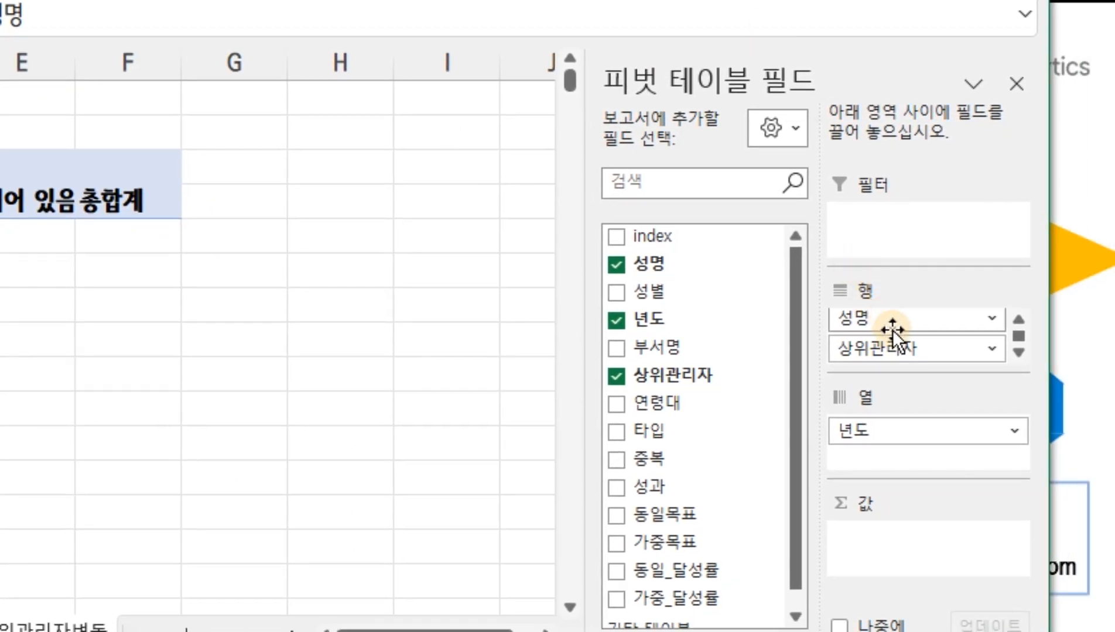
drag(881, 349, 900, 541)
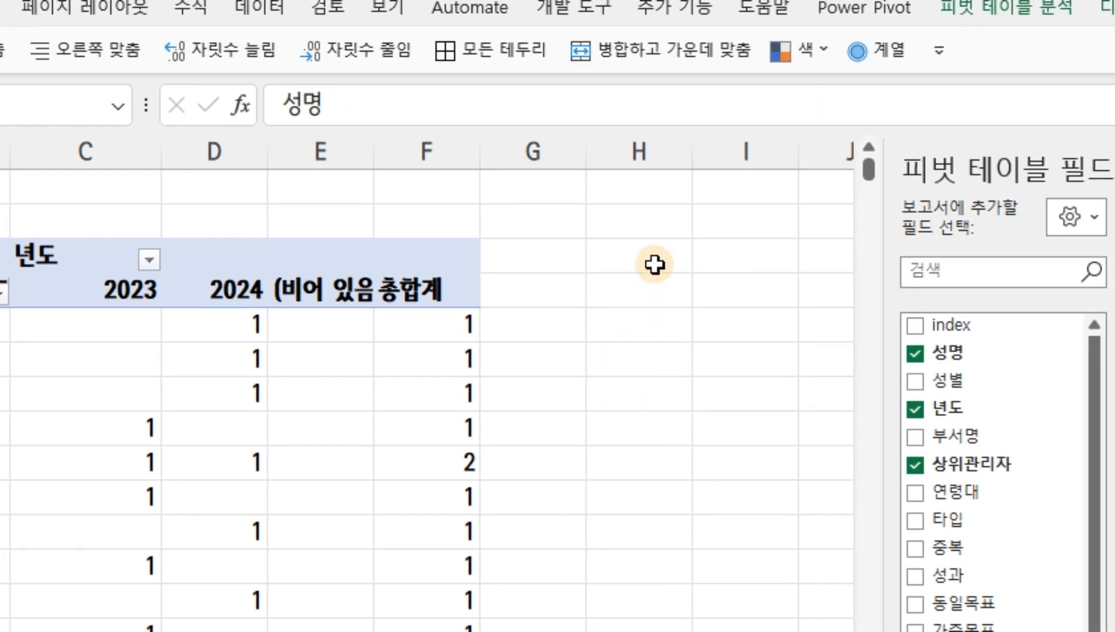
Enter a sample layout beside the pivot table: an employee's name in G5, 2023 in H4, 2024 in I4, and the supervisor's name in I5
click(532, 328)
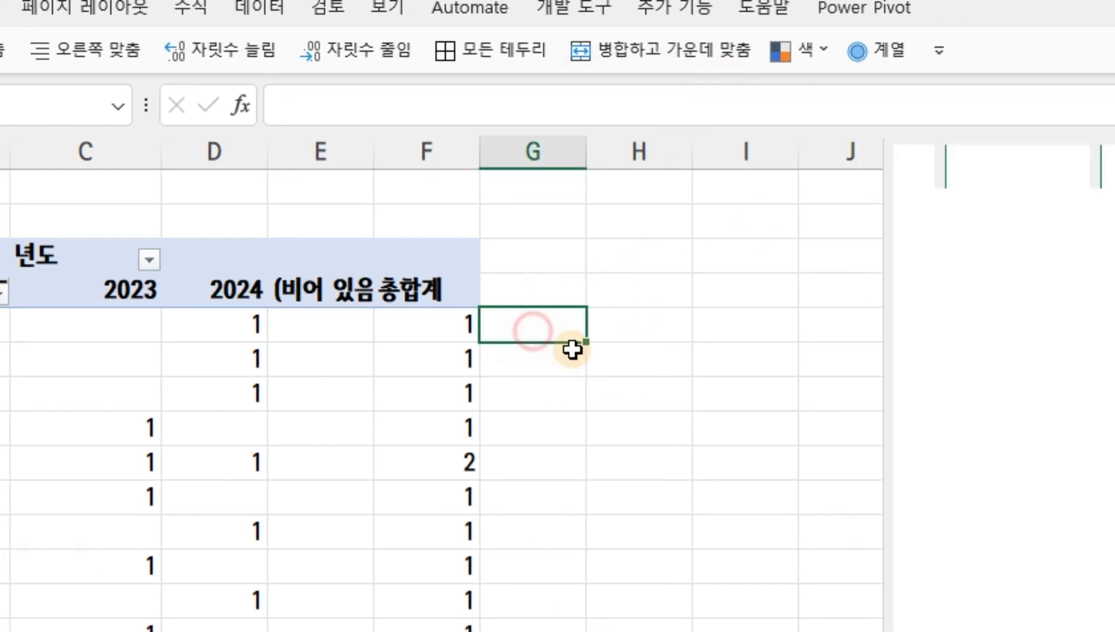
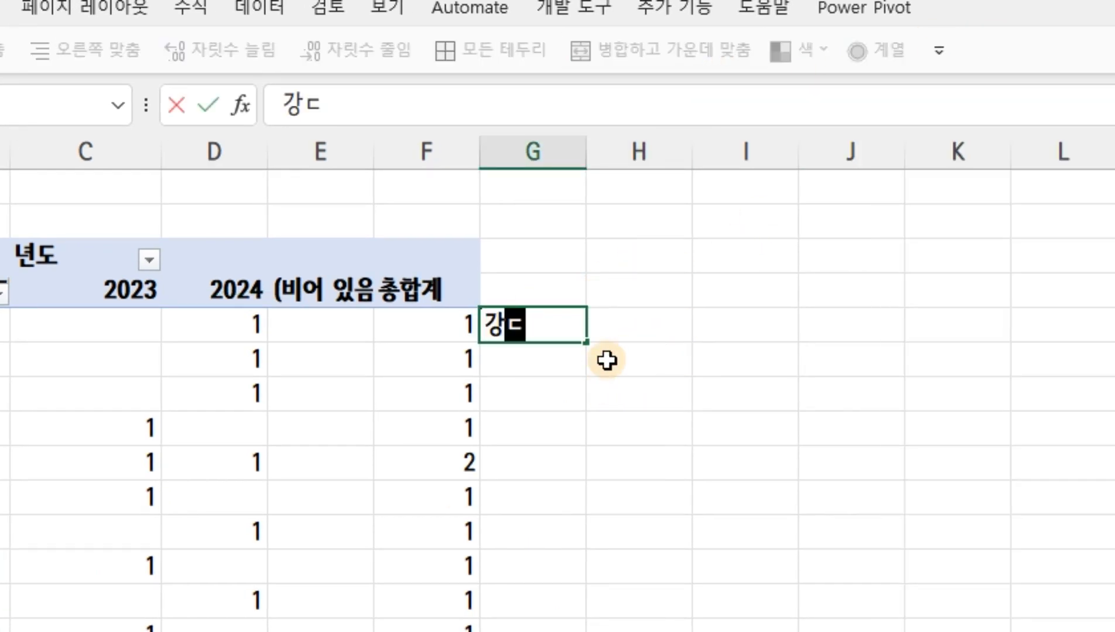
key(Tab)
key(Up)
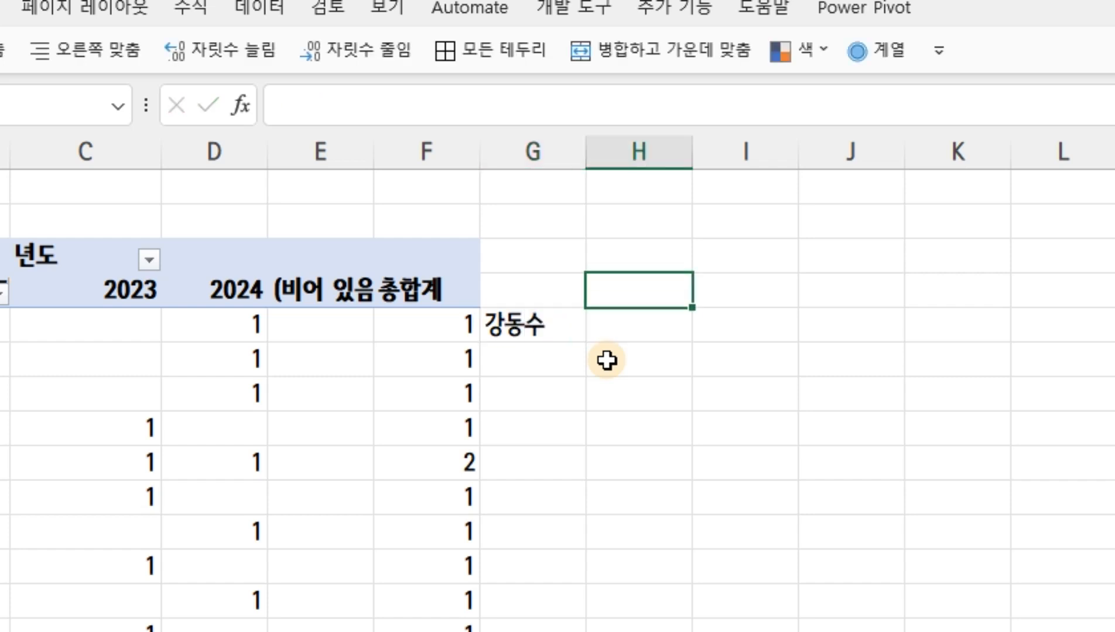
text(2023)
key(Tab)
text(2024)
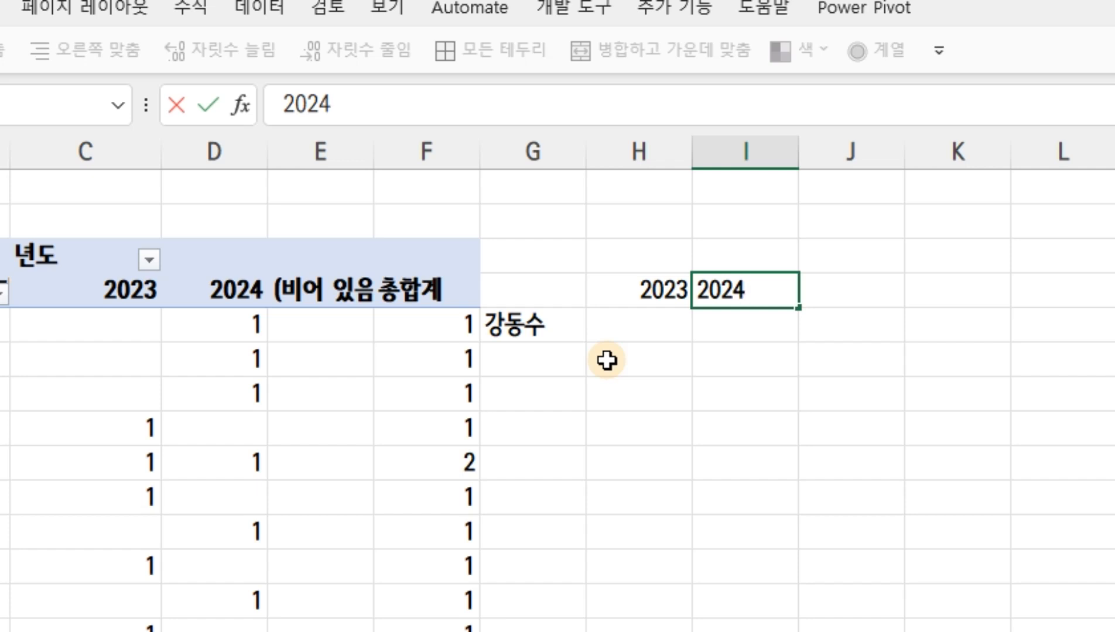
key(Return)
key(Tab)
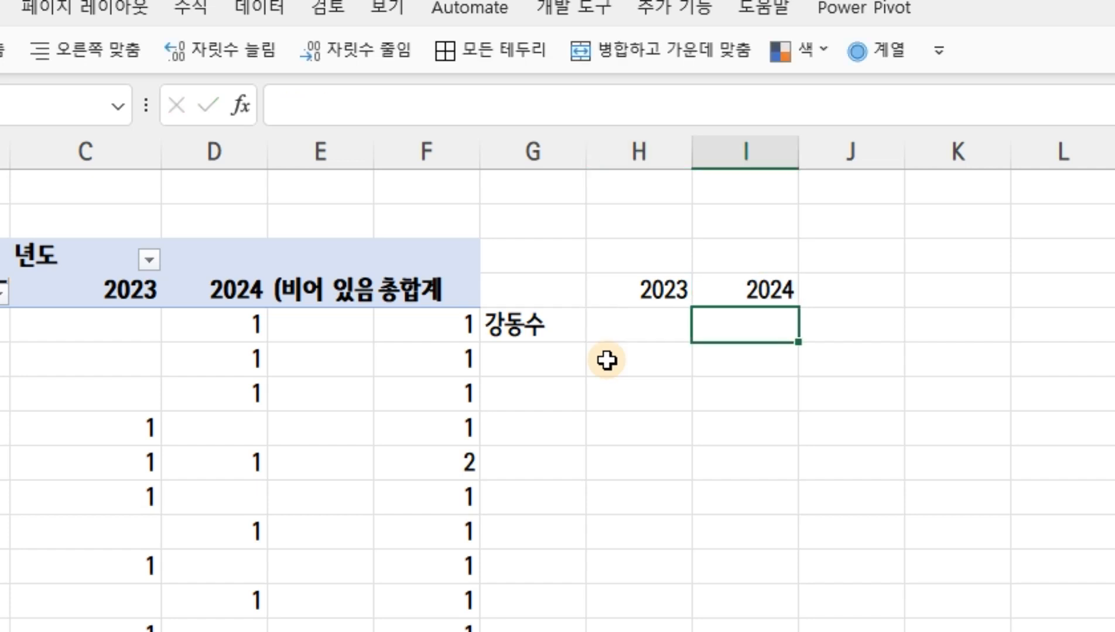
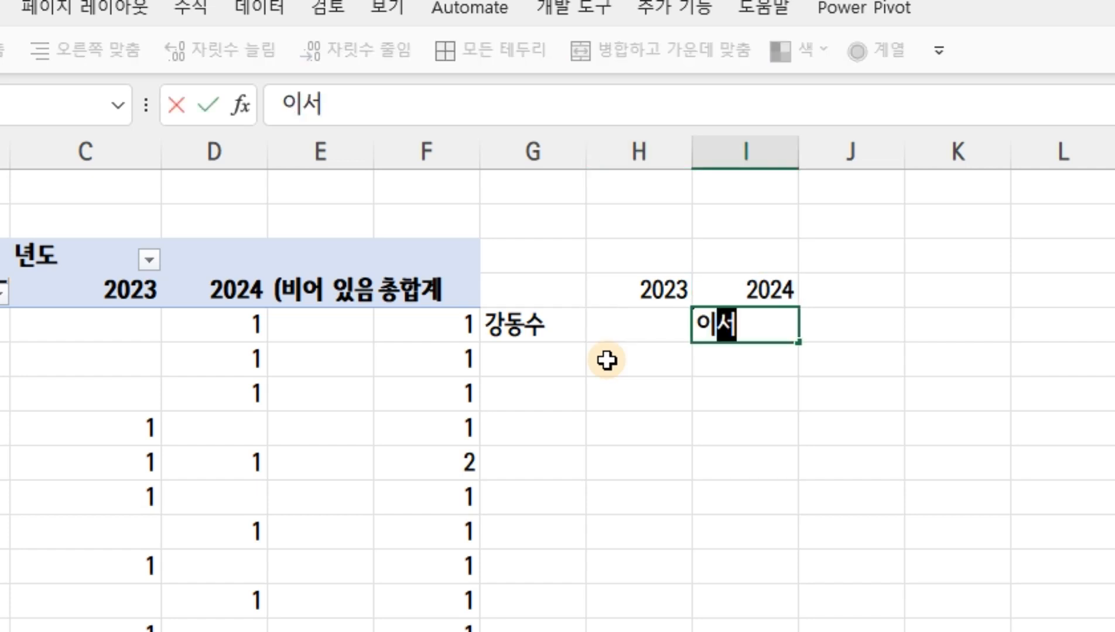
key(Return)
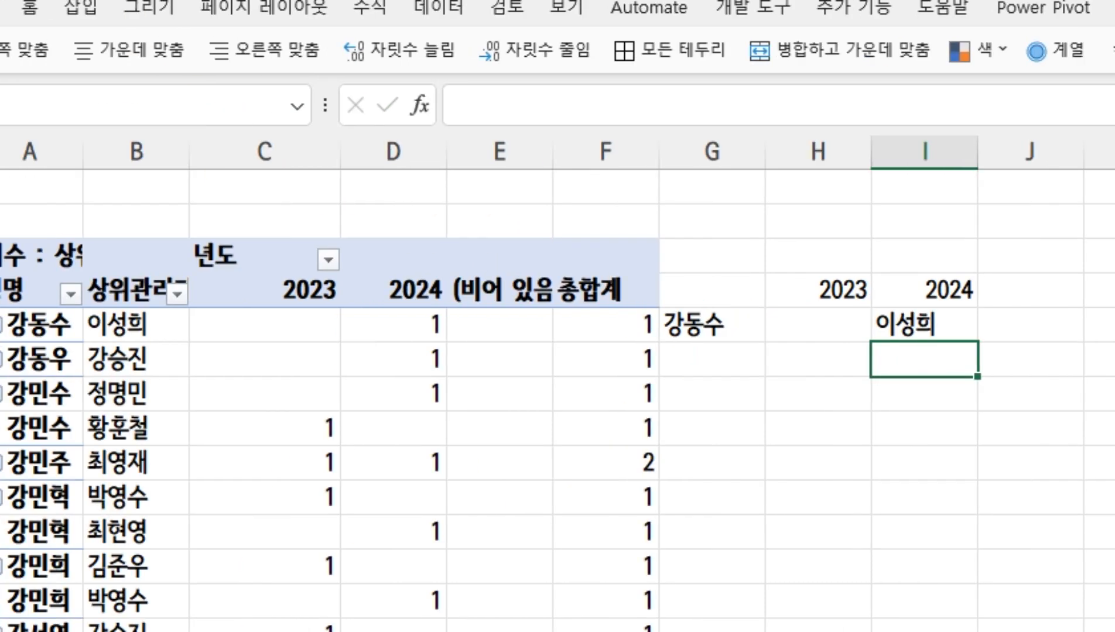
Examine the first employee's supervisor entry and its 2023 and 2024 counts in row 5 of the pivot table
click(237, 328)
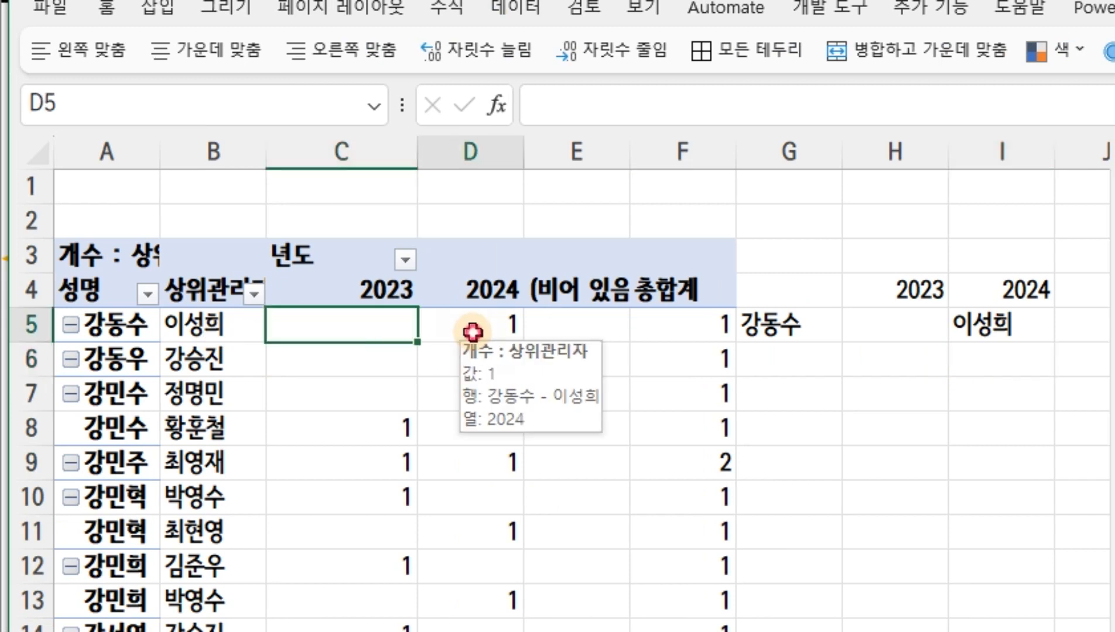
click(473, 332)
click(331, 323)
click(466, 329)
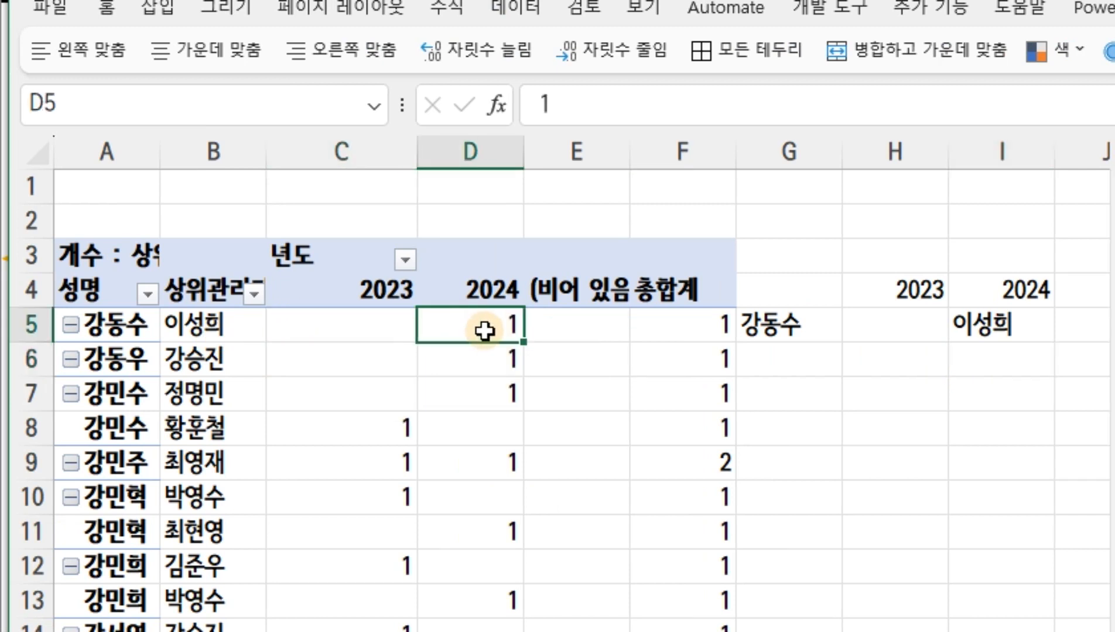
mouse_move(484, 332)
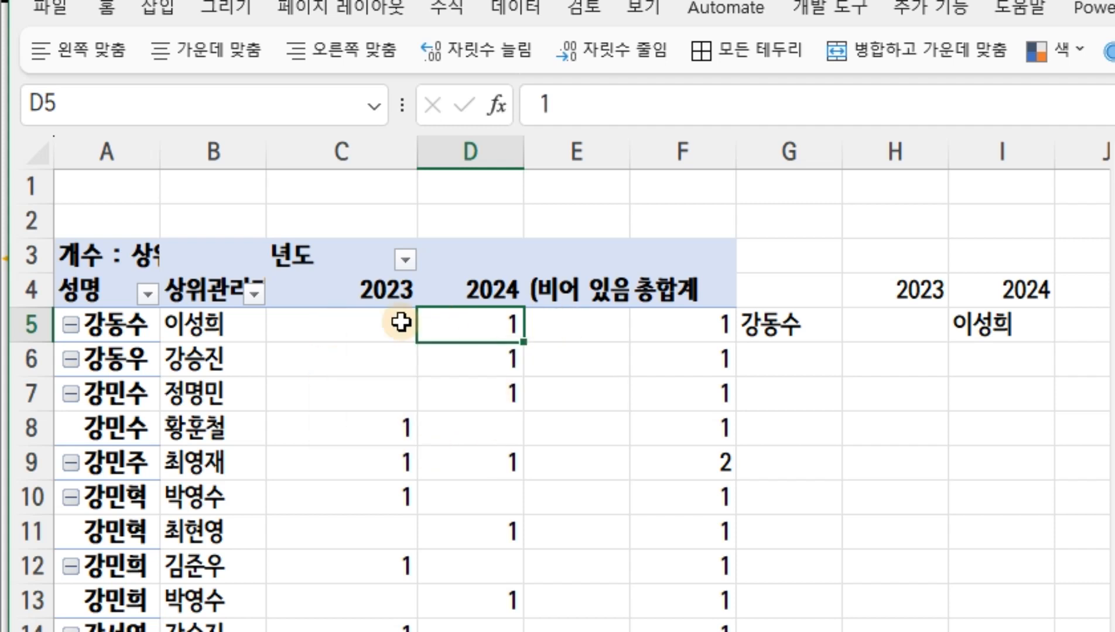
mouse_move(389, 319)
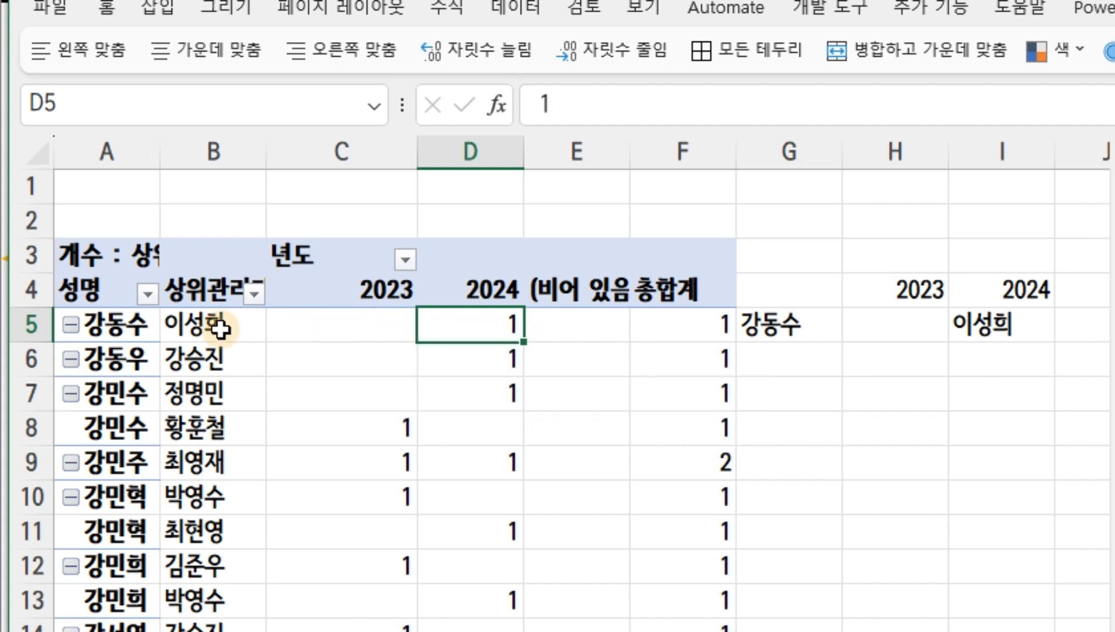
mouse_move(539, 337)
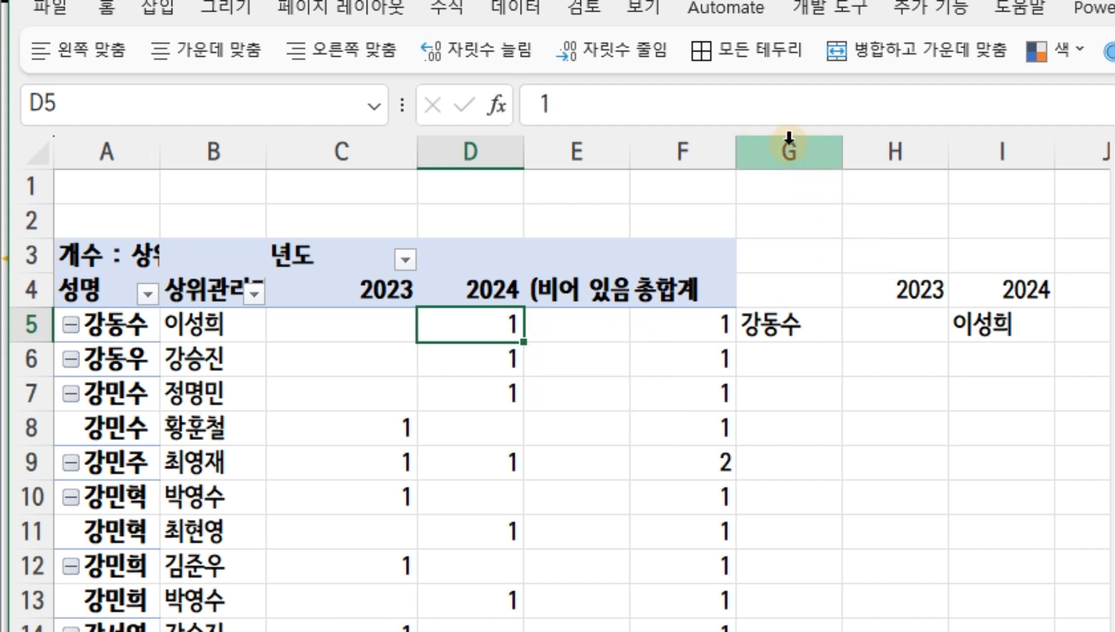
Clear the sample layout from columns G to I
drag(788, 138, 1039, 146)
key(Delete)
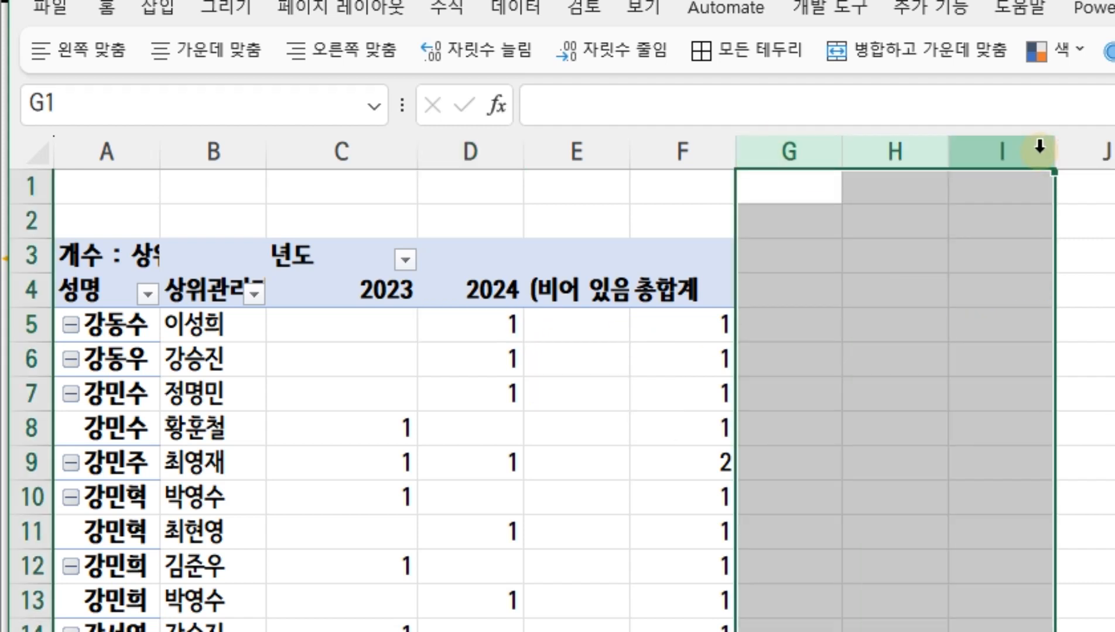
Move 년도 from the pivot columns to the filters and remove the 상위관리자 count from the values
click(220, 322)
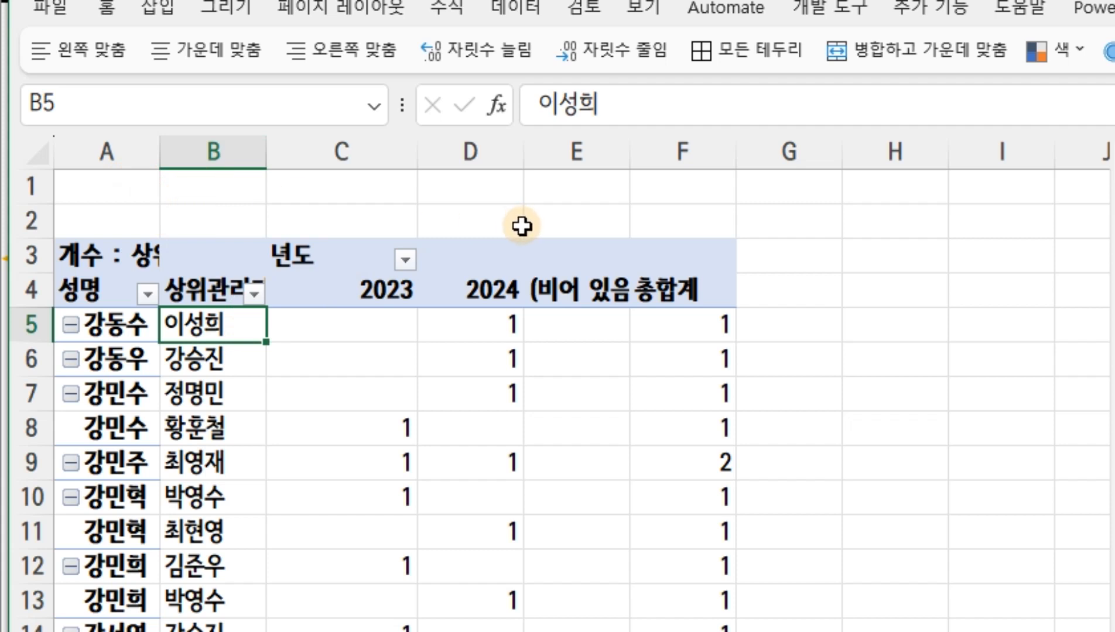
drag(1114, 354, 1085, 353)
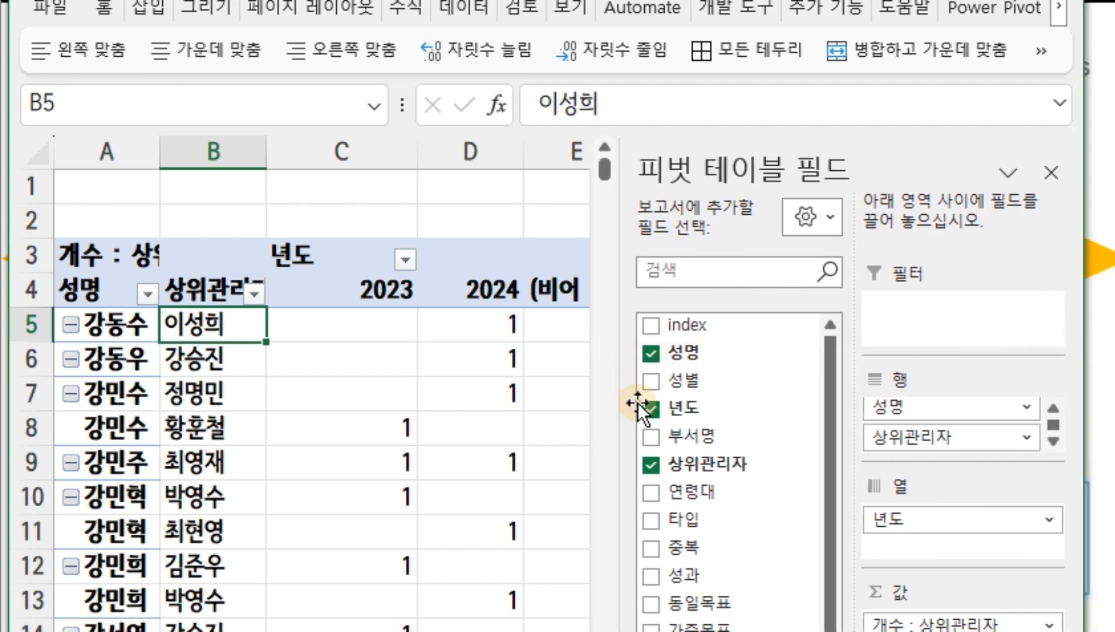
drag(661, 403, 904, 311)
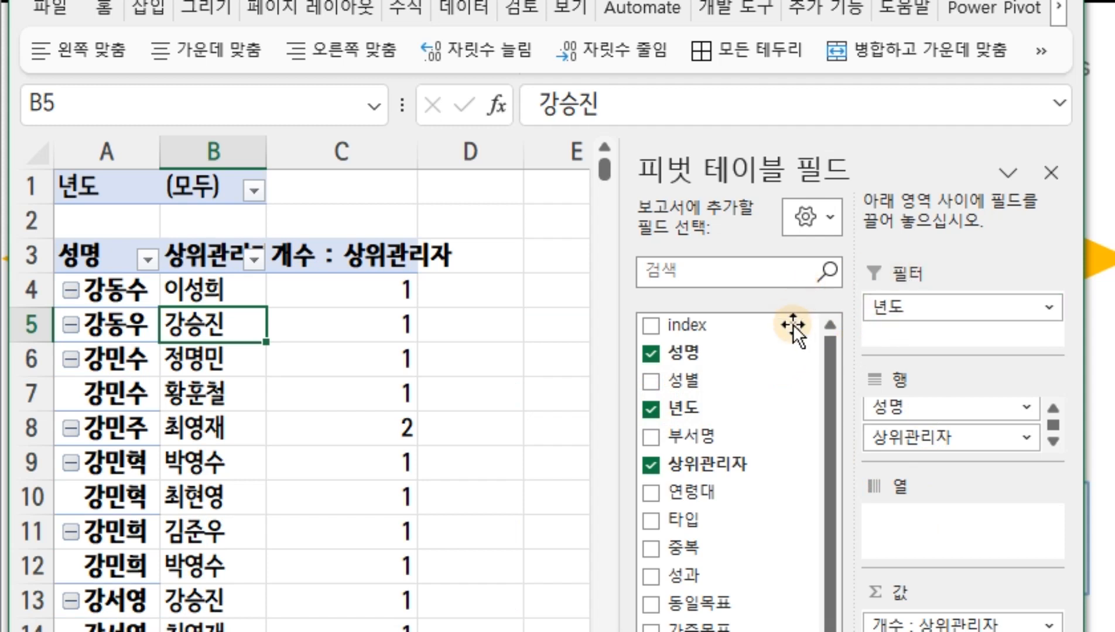
click(934, 623)
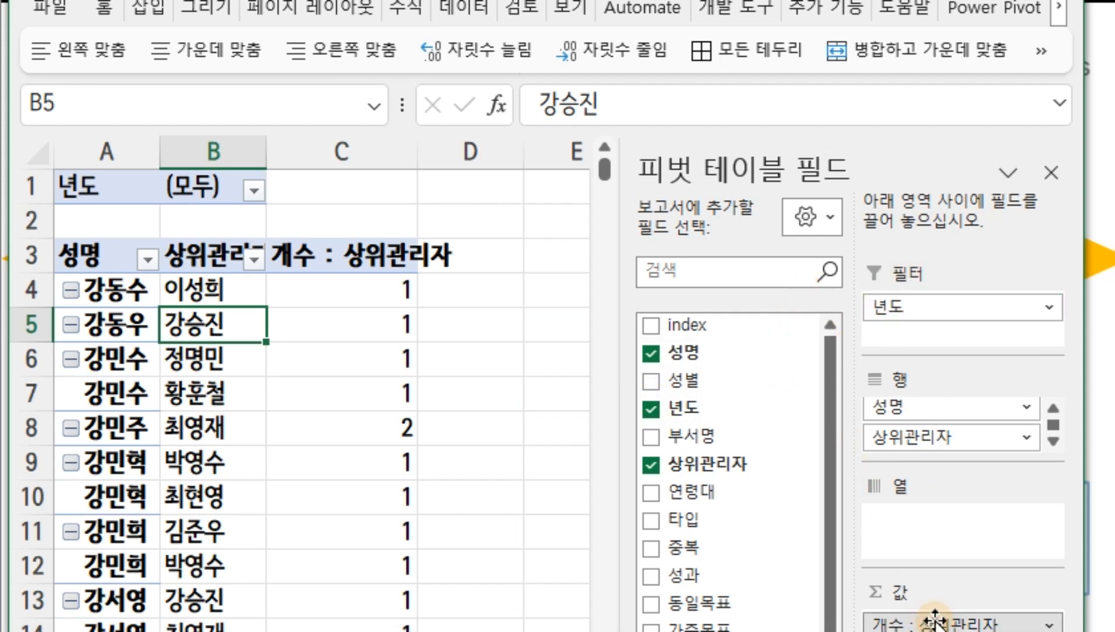
click(896, 631)
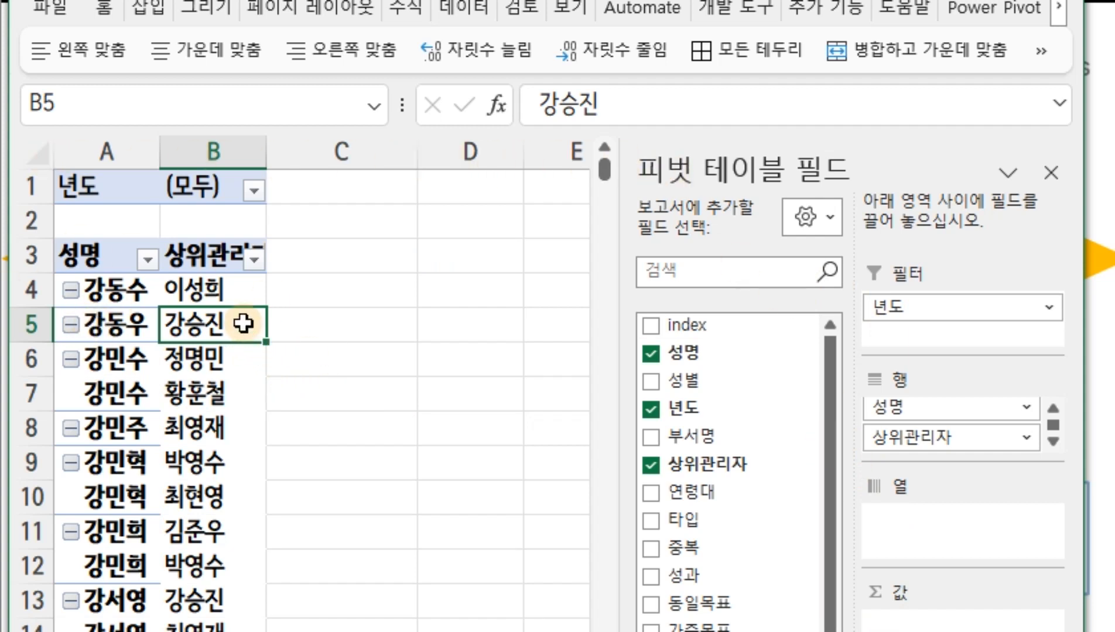
Filter the pivot table's 년도 field to 2023
click(254, 190)
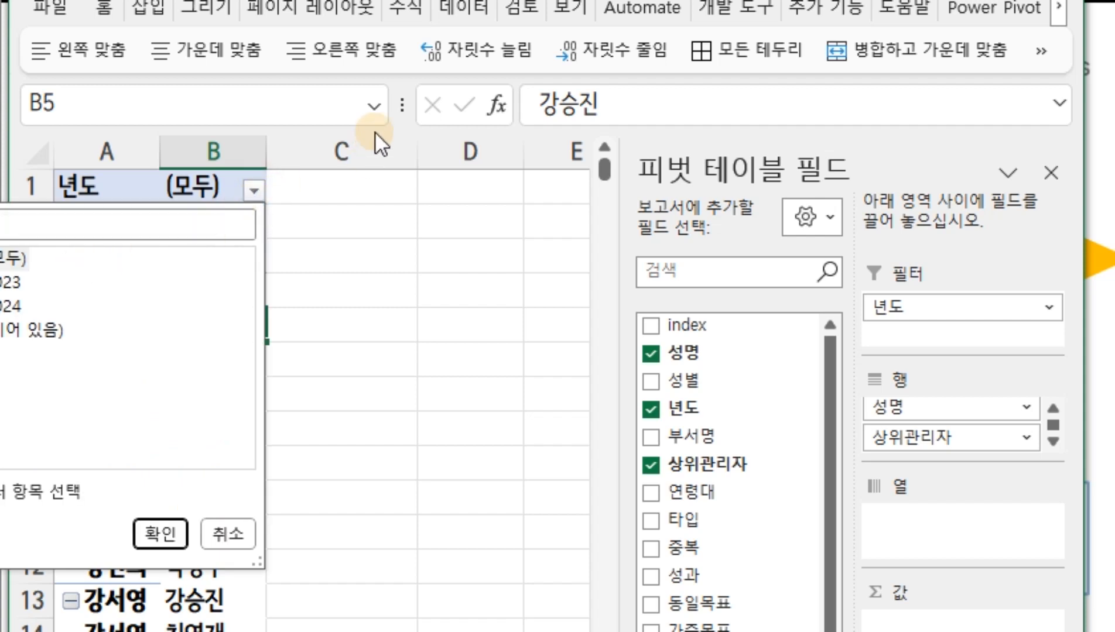
drag(328, 0, 397, 1)
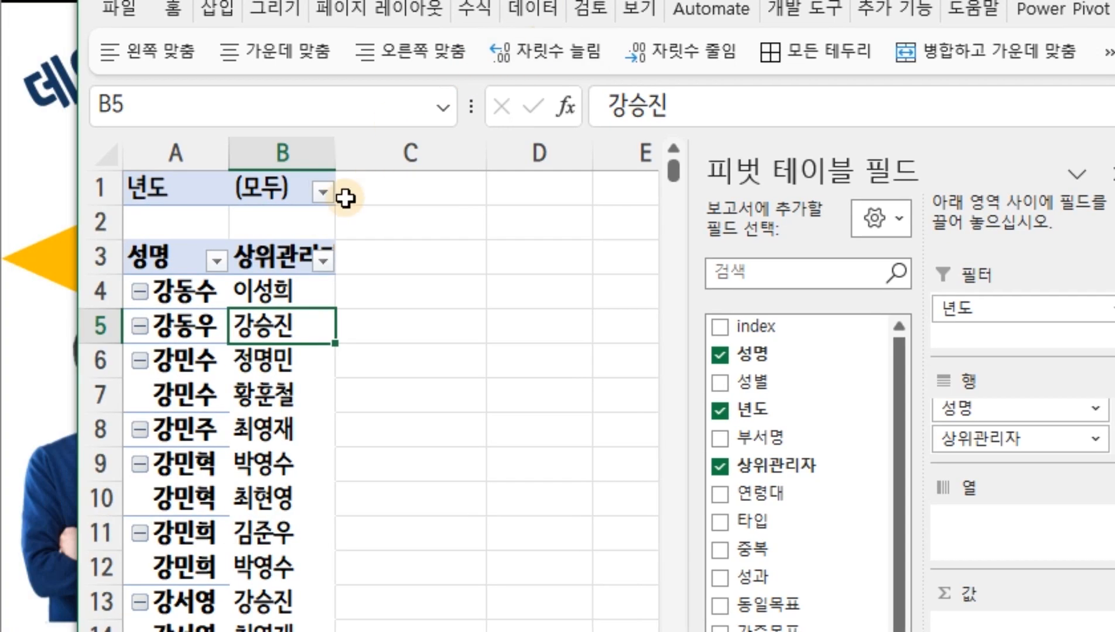
click(328, 193)
click(67, 283)
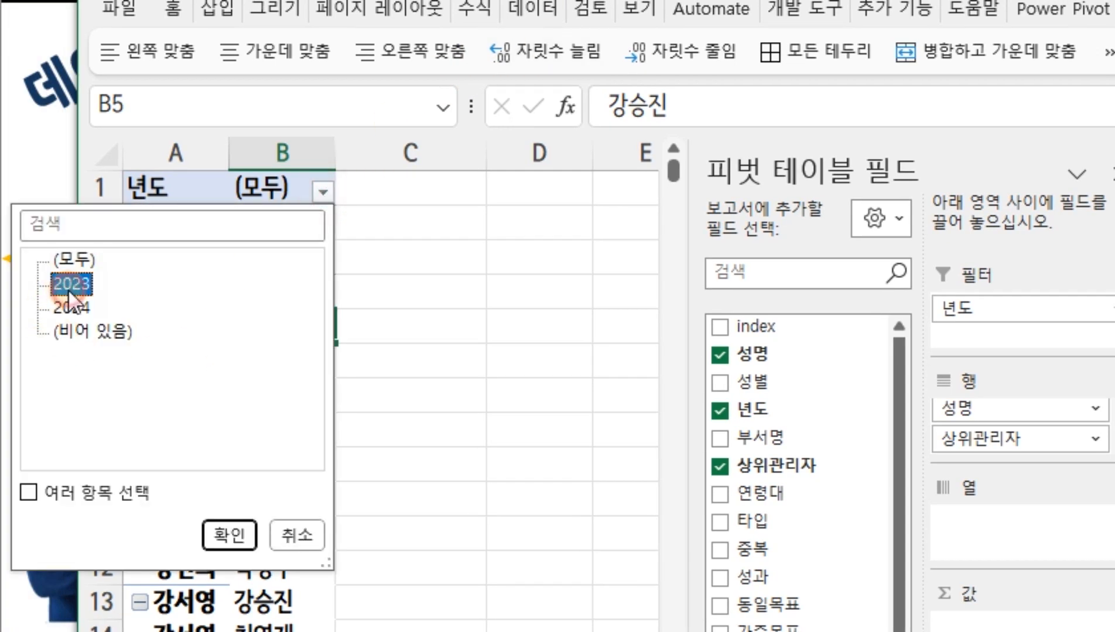
click(228, 536)
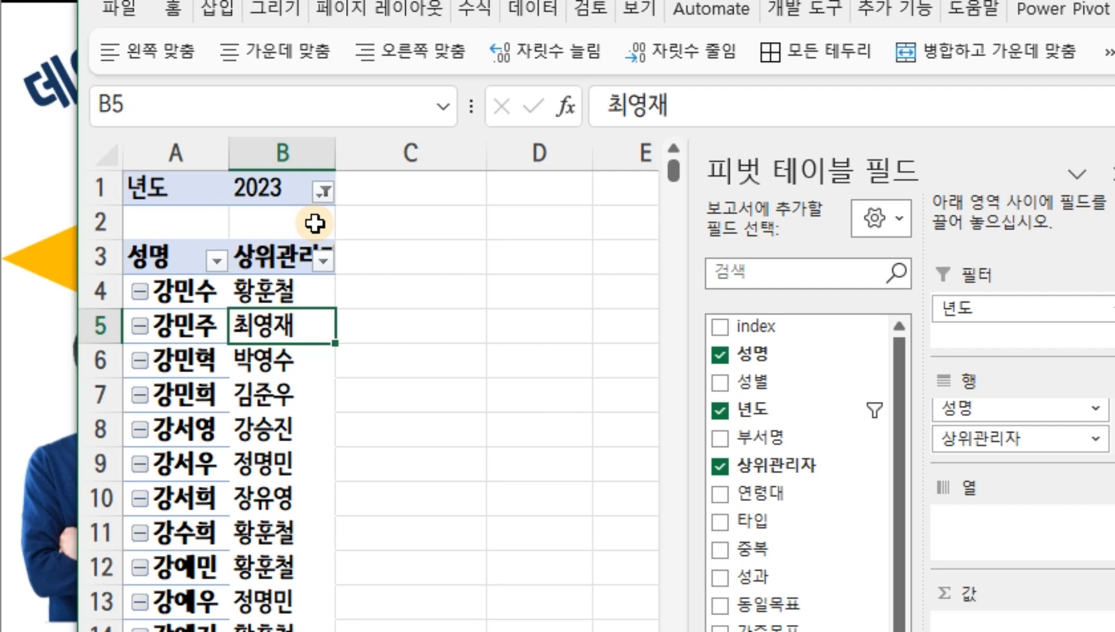
Copy the pivot table in columns A:B and paste the copy starting at column D
click(175, 154)
drag(175, 154, 265, 153)
key(ctrl+c)
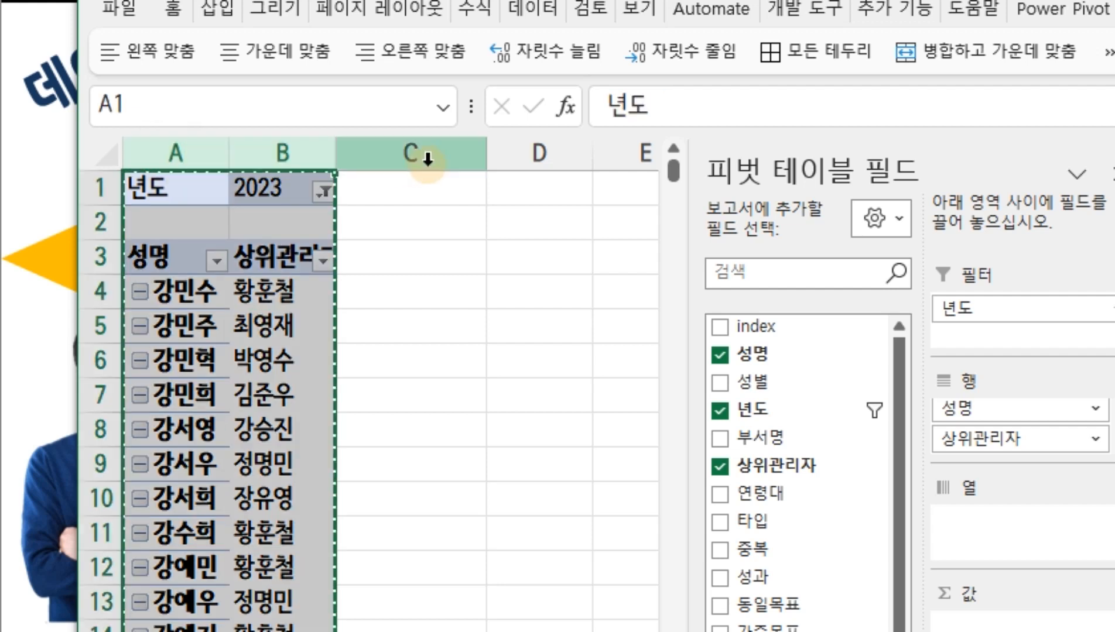
click(530, 154)
key(ctrl+v)
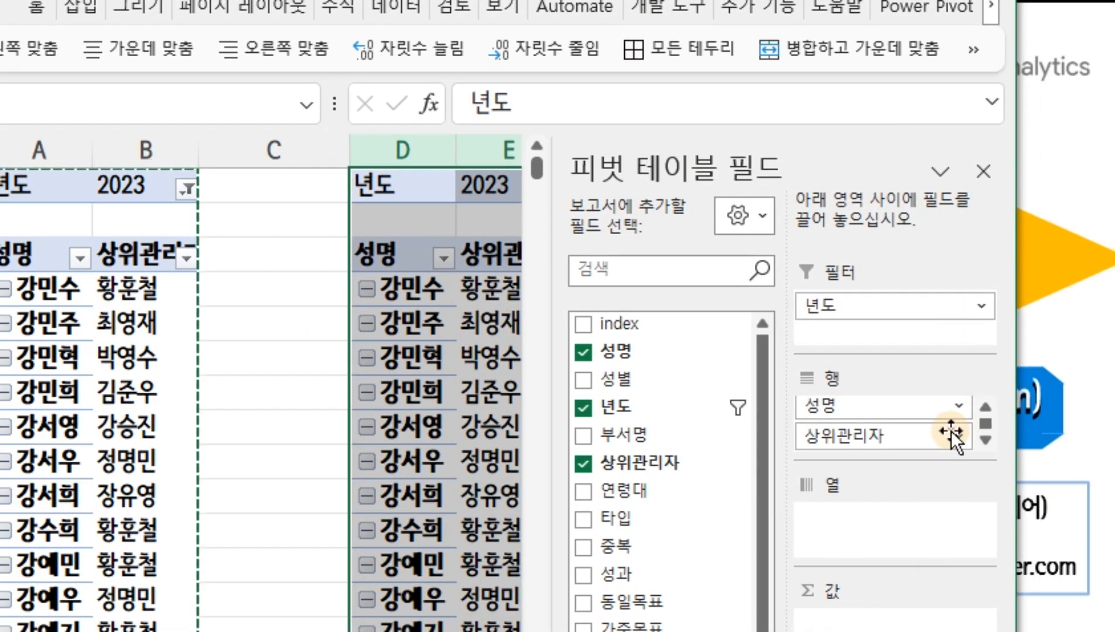
Filter the 년도 field of the copied pivot table in columns D:E to 2024
drag(1017, 332, 1114, 332)
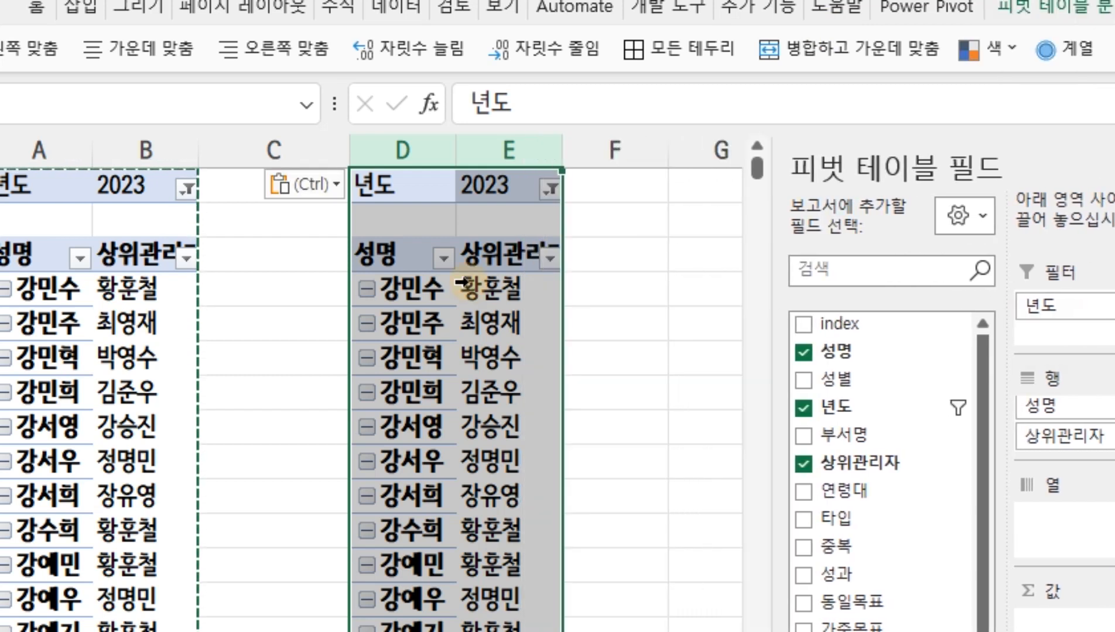
click(551, 189)
click(298, 305)
click(454, 533)
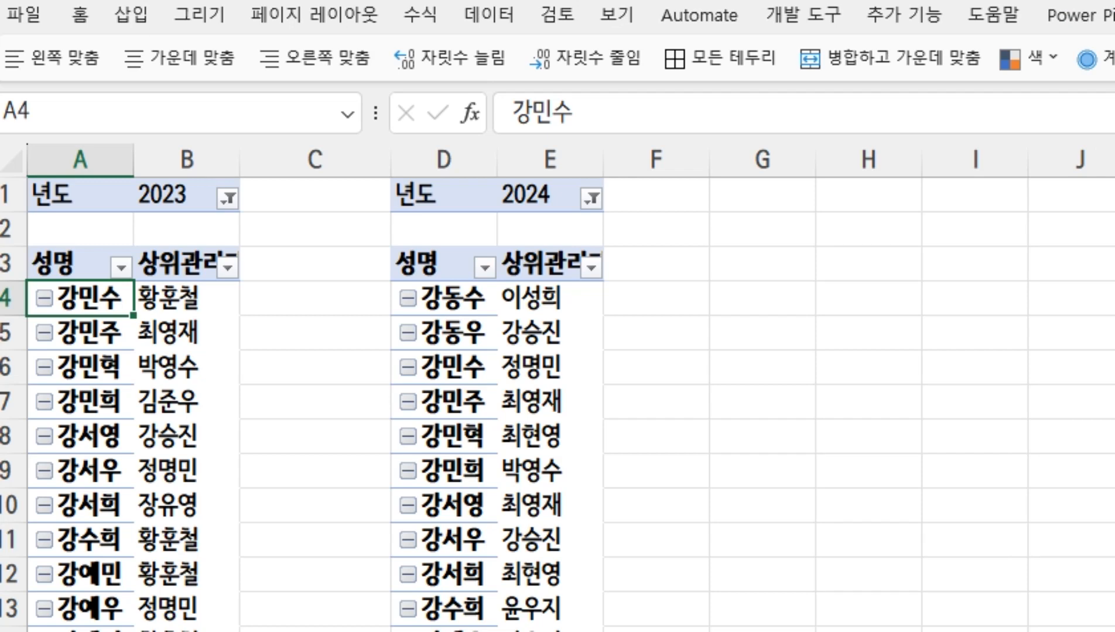
Copy the 성명 column from the sheet listing names and genders and paste it into the pivot sheet at G1
key(ctrl+Page_Down)
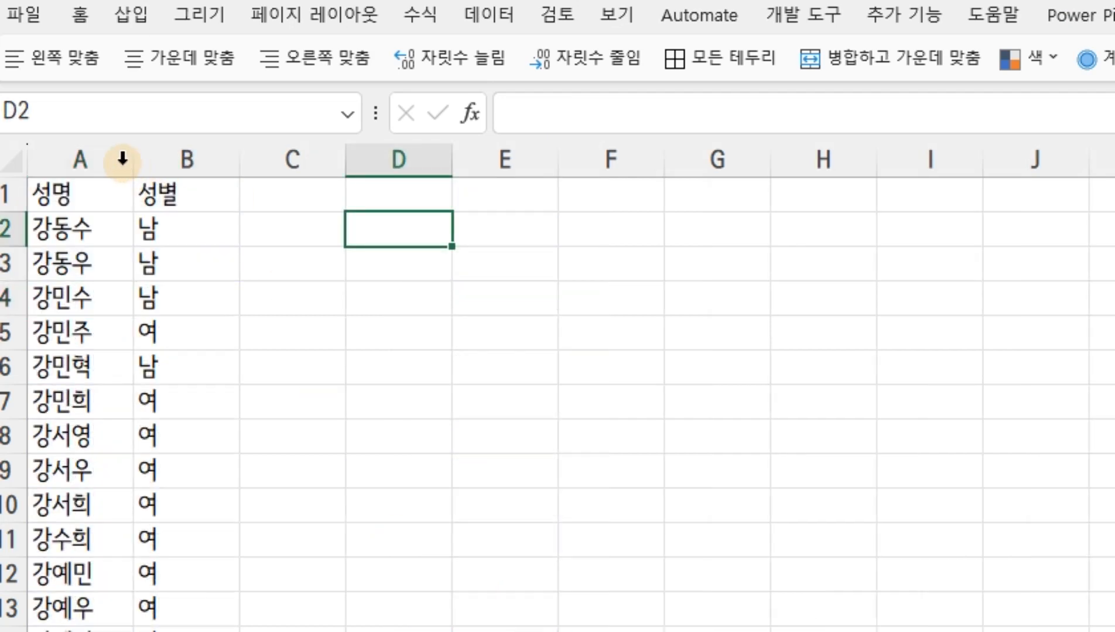
click(106, 154)
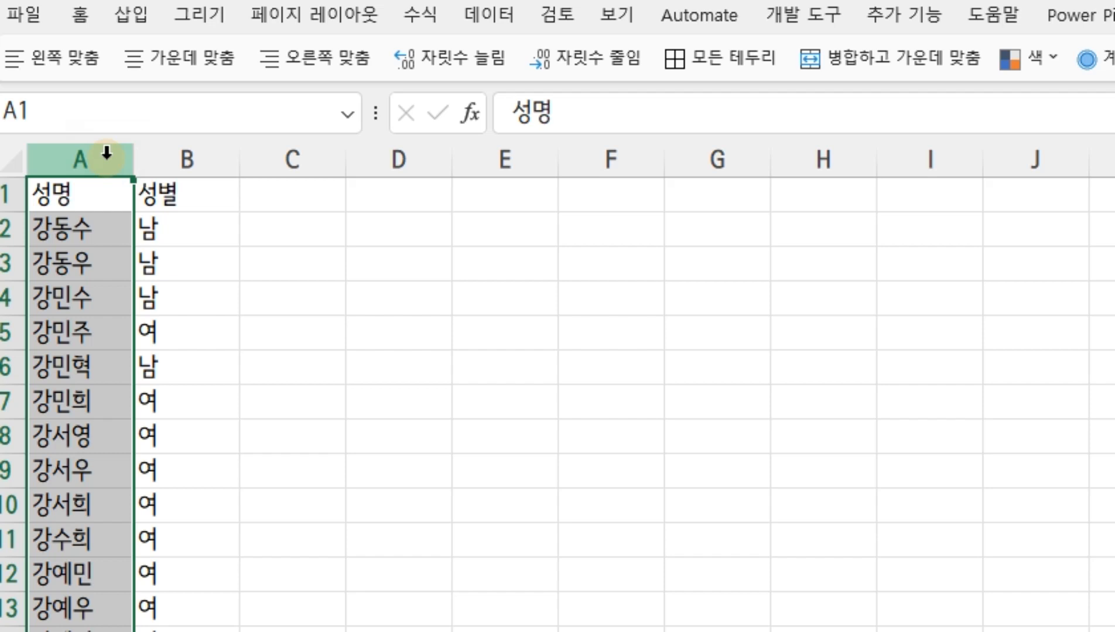
key(ctrl+c)
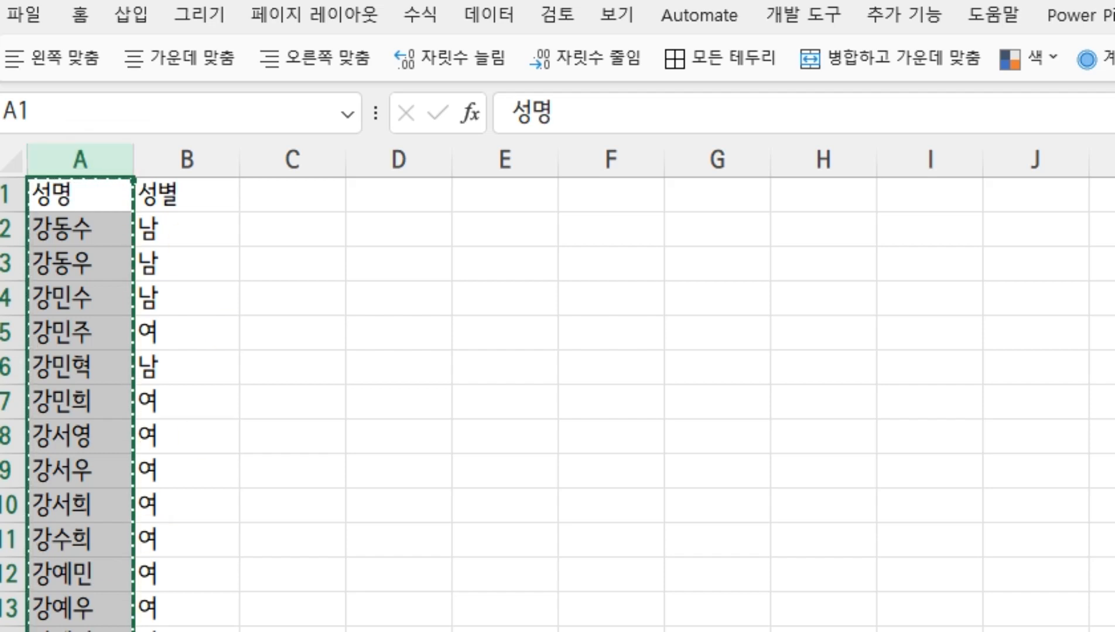
key(ctrl+Page_Down)
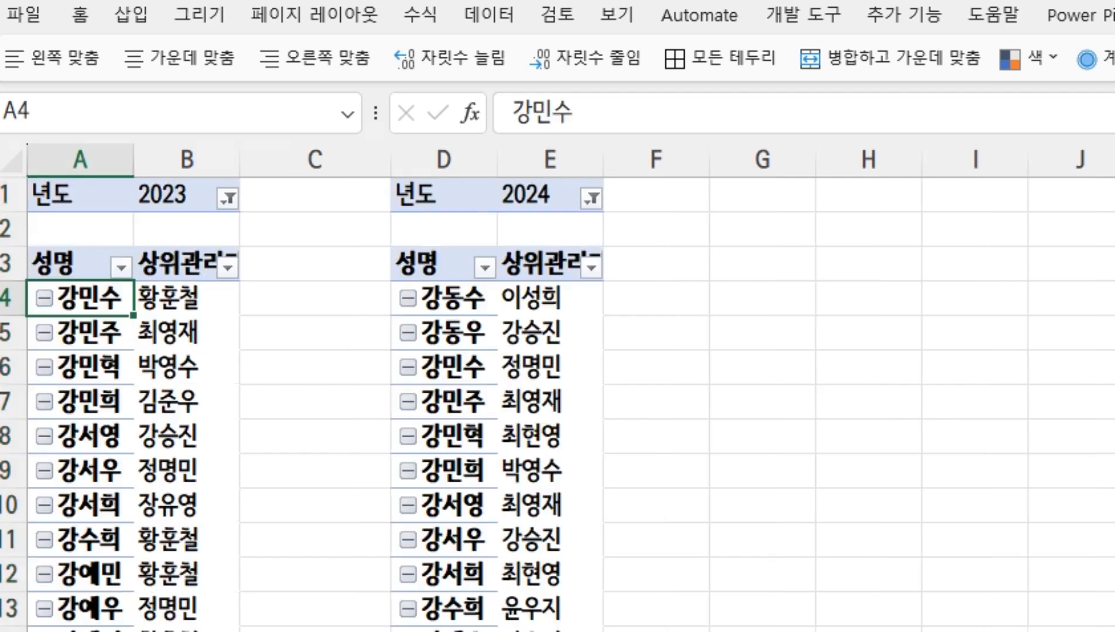
click(769, 194)
key(ctrl+v)
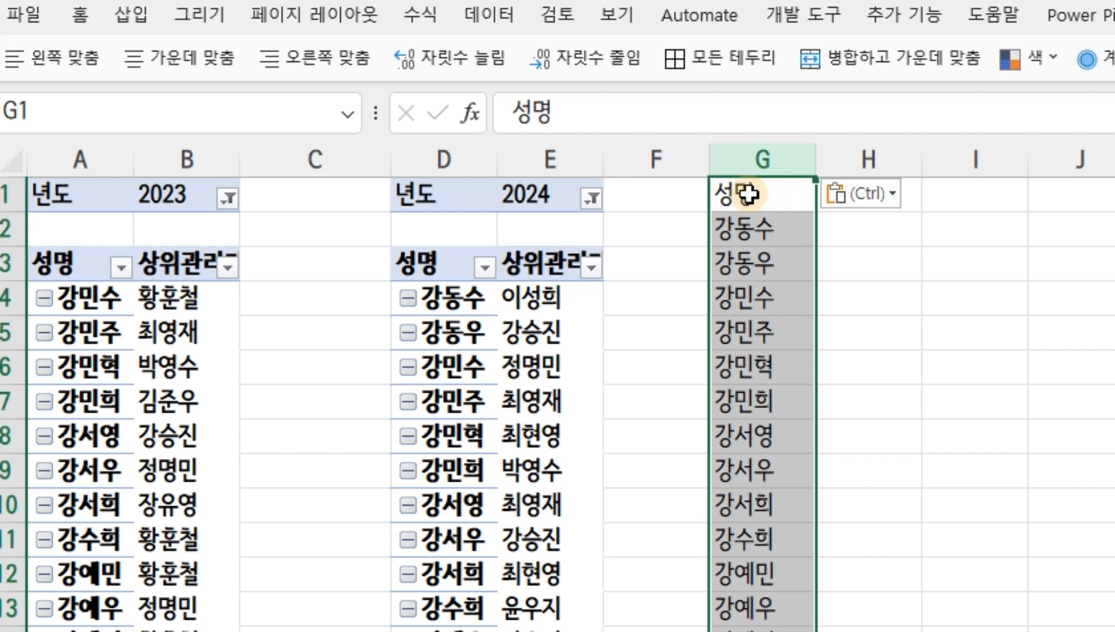
Enter the header 2023_상위관리자 in H1 and widen column H to fit it
click(972, 199)
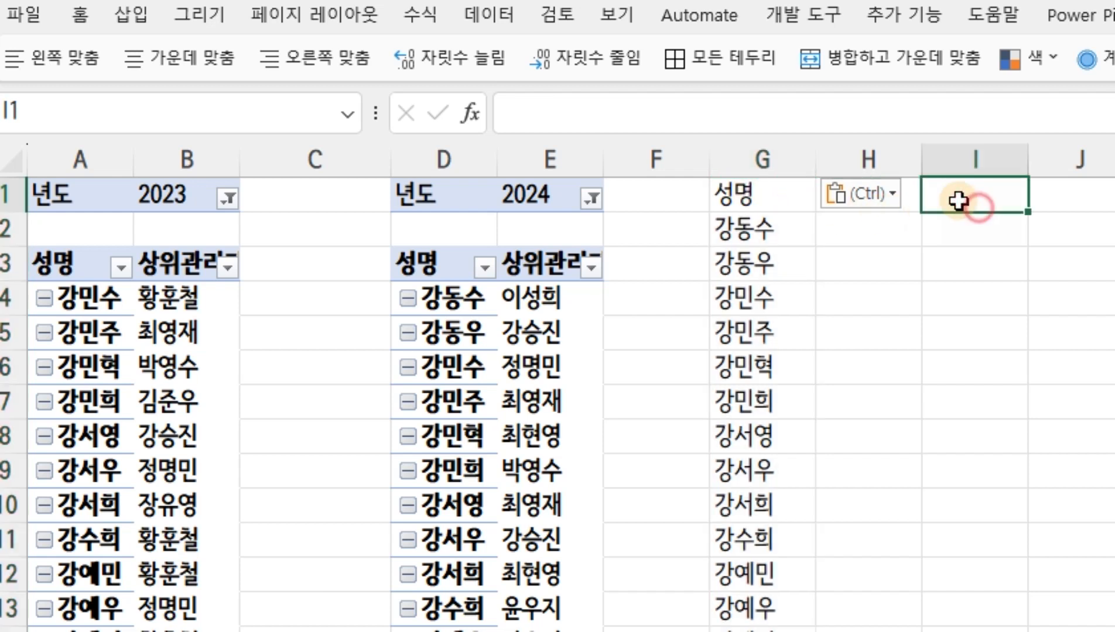
key(Left)
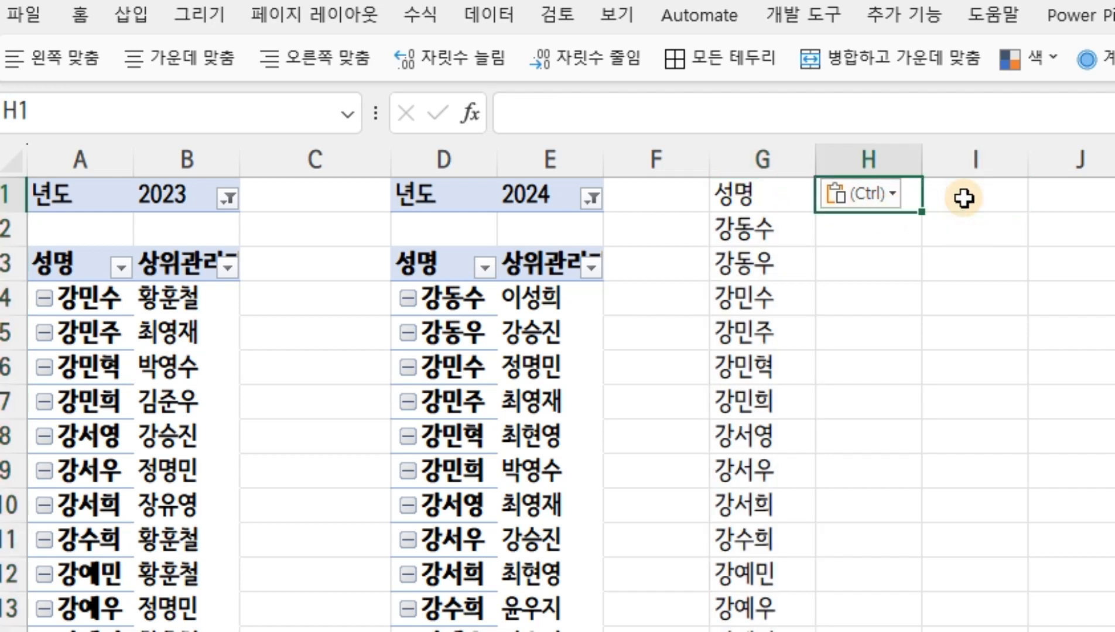
text(20)
text(23_ㅅ)
text(위)
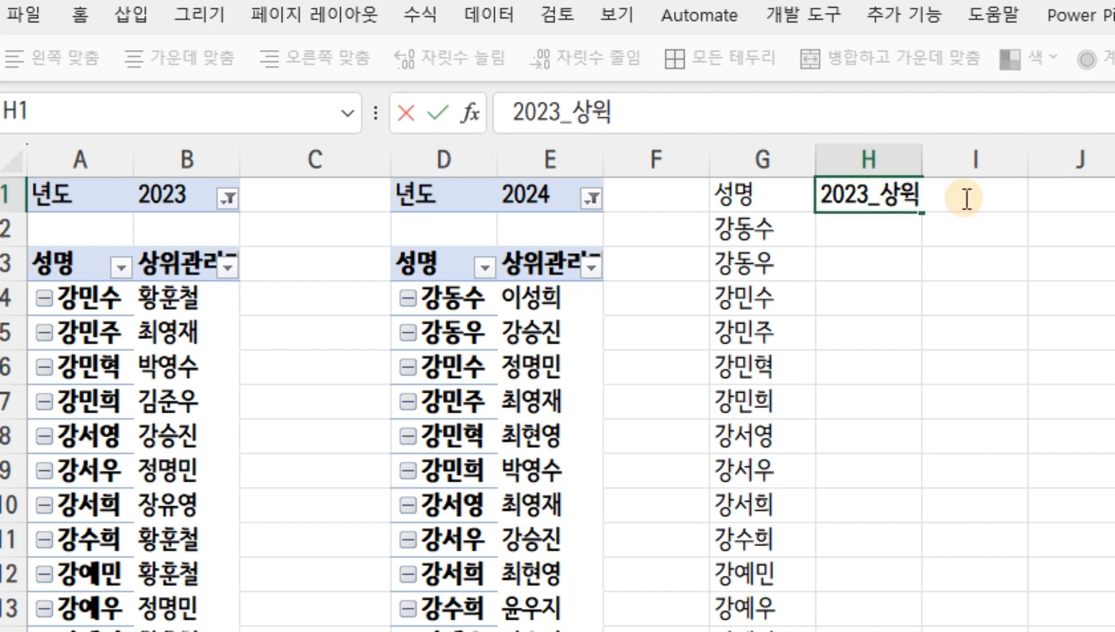
text(관릿자)
key(Return)
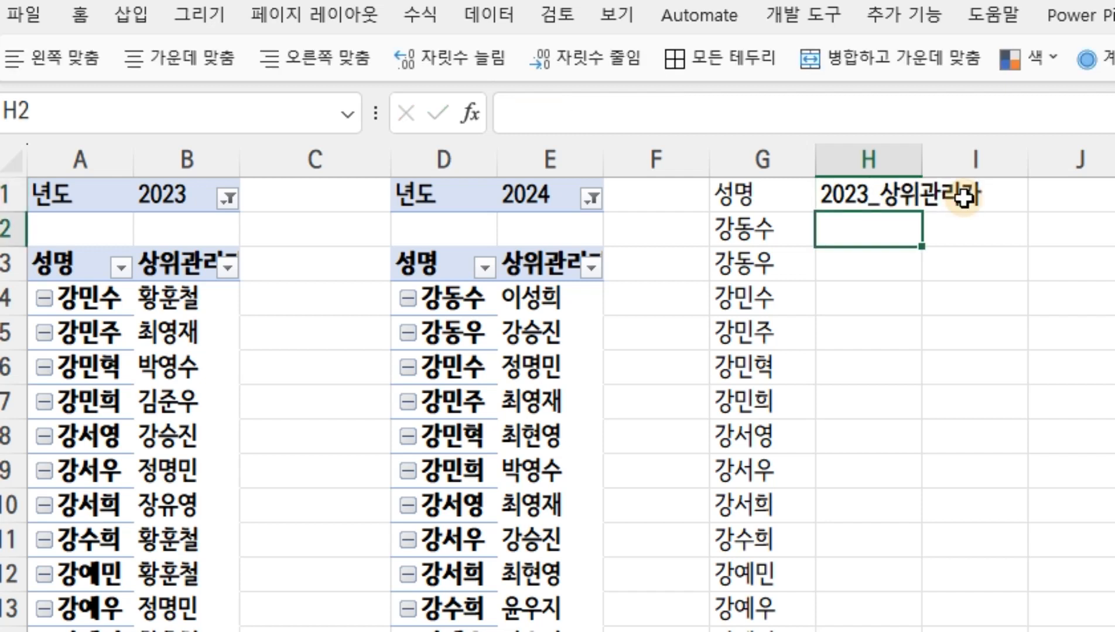
drag(923, 159, 1000, 159)
Enter the header 2024_상위관리자 in I1 and narrow the empty spacer columns F and C
click(1026, 197)
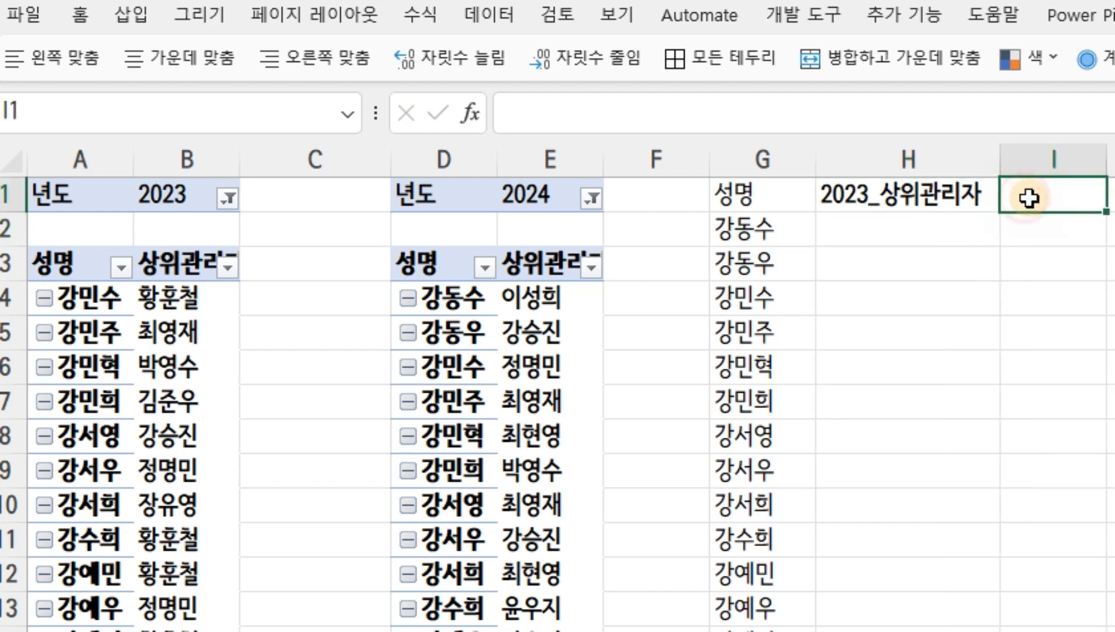
text(2024_상위)
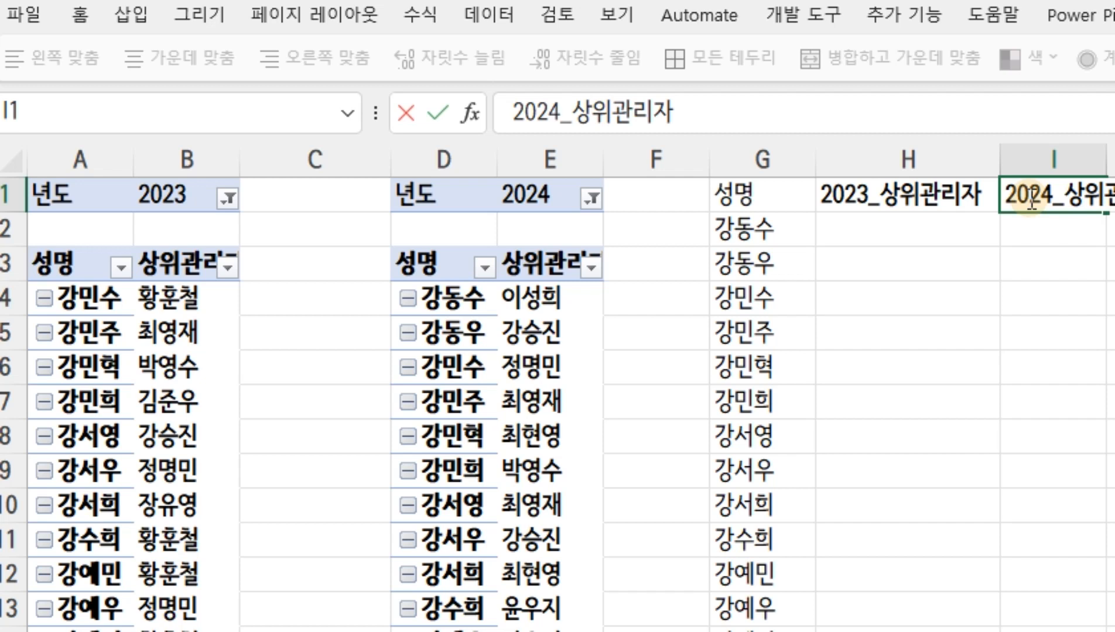
text(관리자)
key(Return)
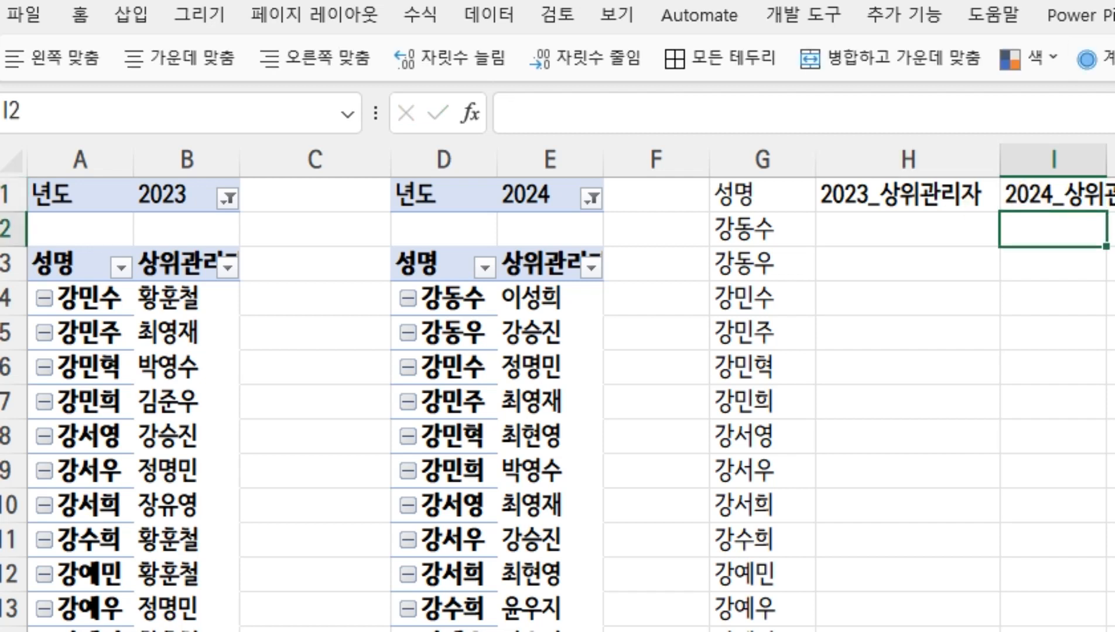
drag(709, 159, 647, 180)
drag(389, 161, 275, 159)
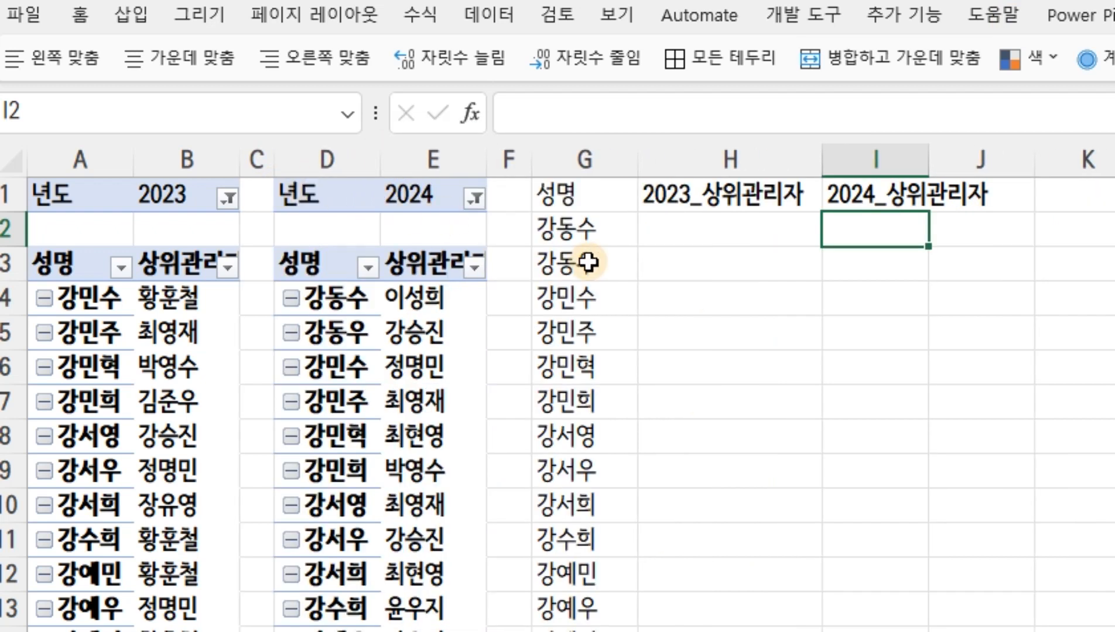
Examine the first name in G2 against the 2023 pivot table in columns A:B and the 2024 one in D:E
click(593, 230)
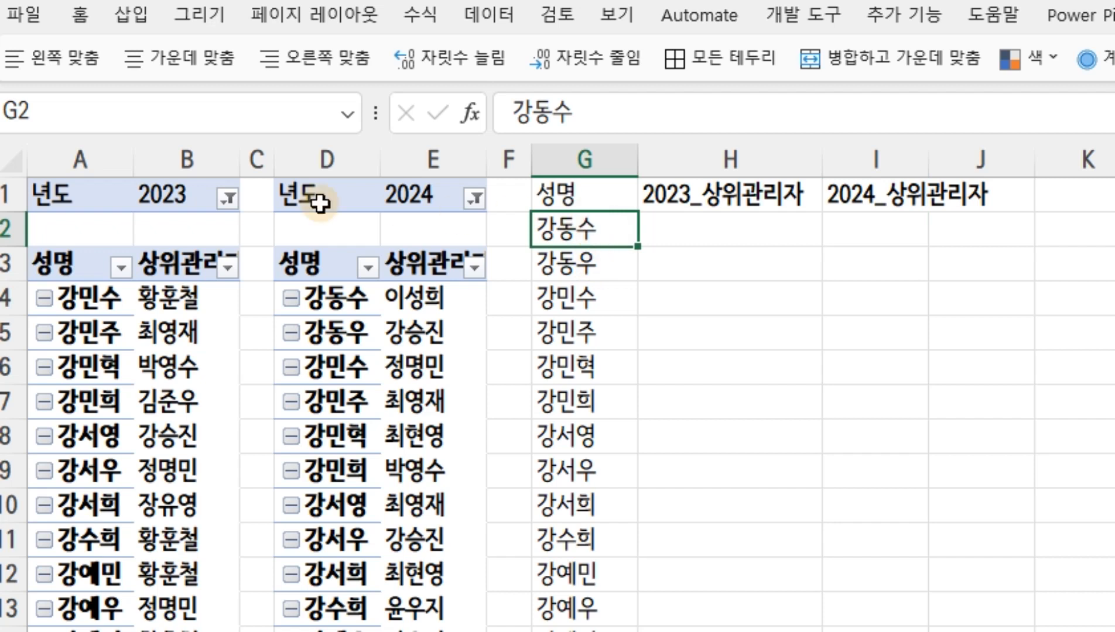
drag(82, 157, 159, 159)
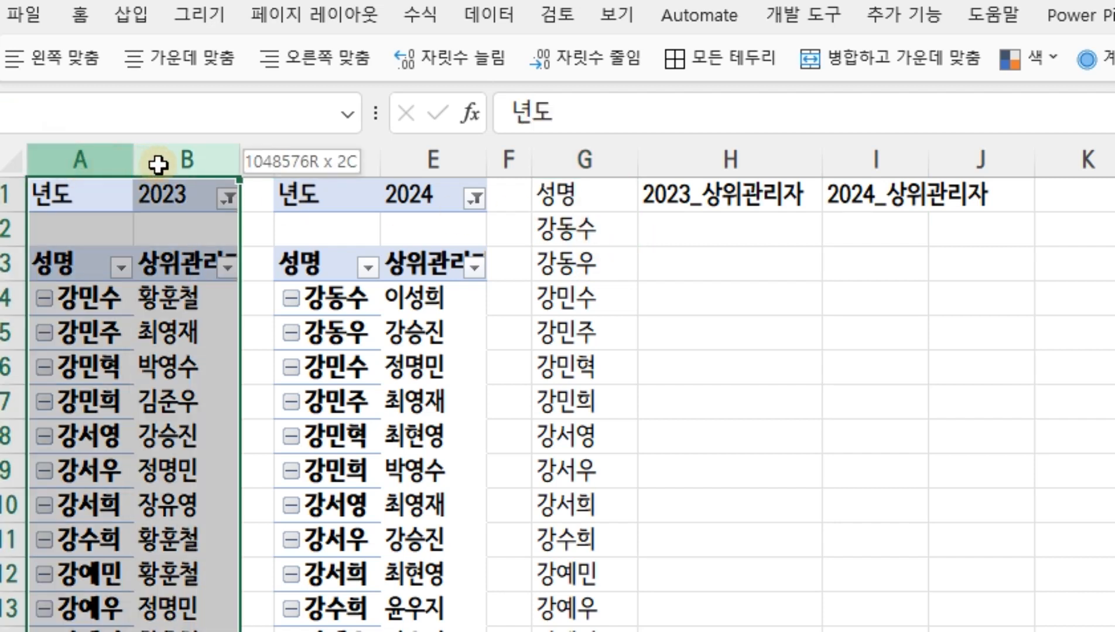
click(884, 234)
drag(319, 162, 432, 166)
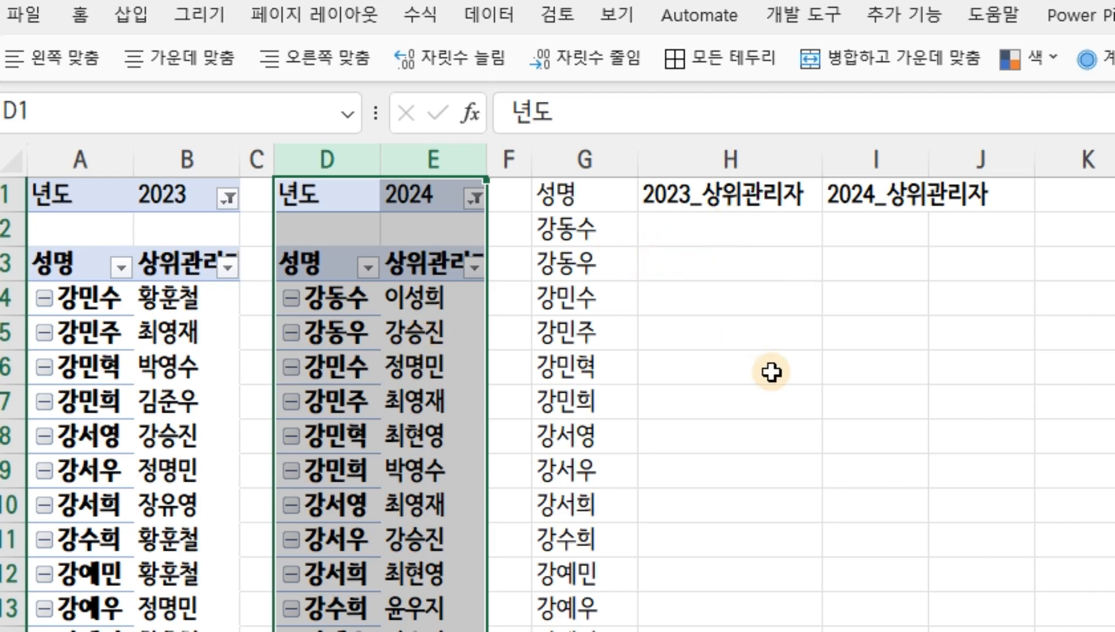
Start a VLOOKUP formula in H2 with the column-locked reference $G2 as its lookup value
scroll(785, 470, up, 1)
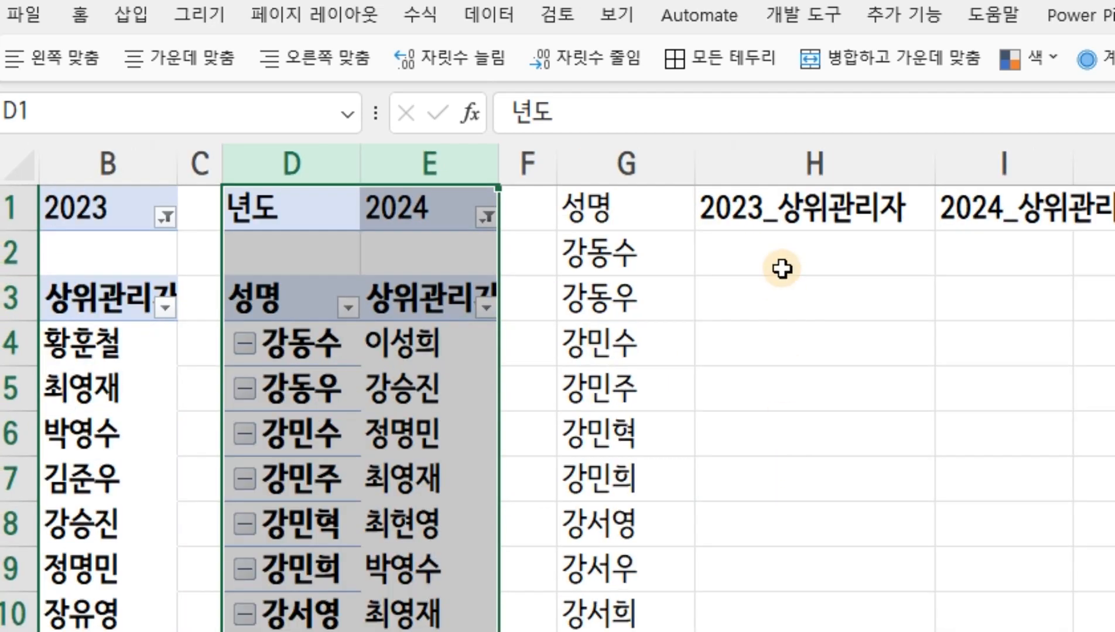
scroll(576, 388, left, 1)
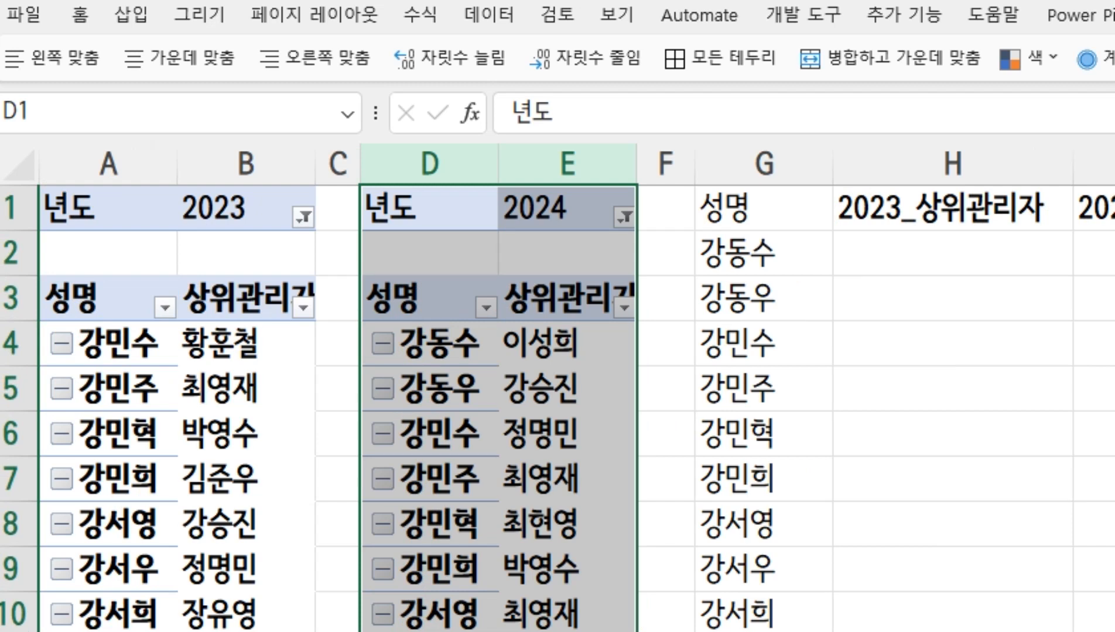
click(921, 249)
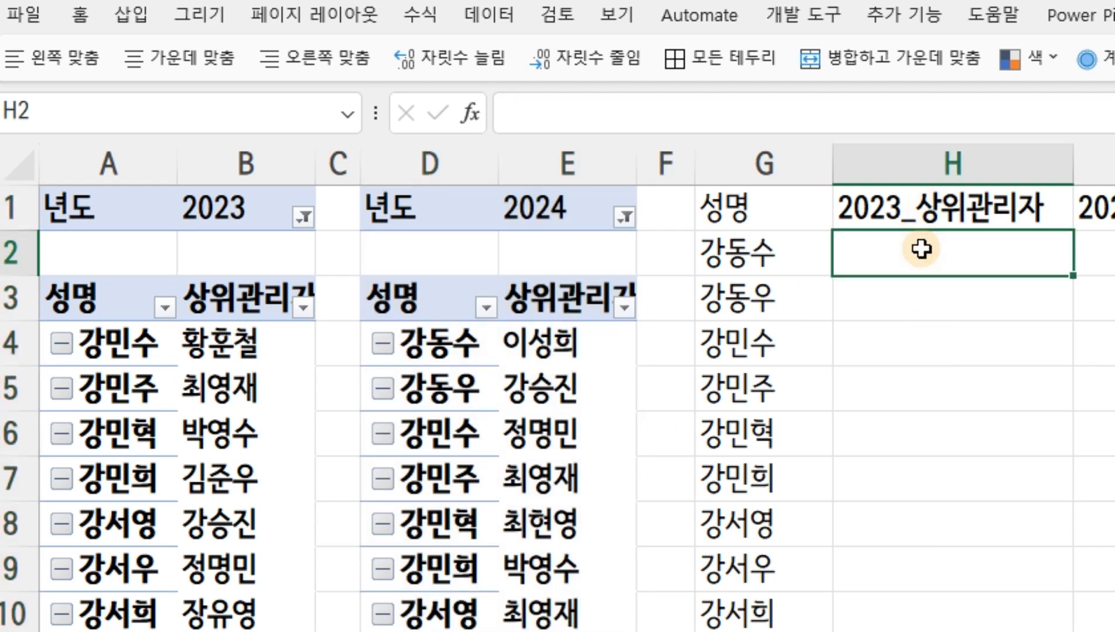
text(=vlookup)
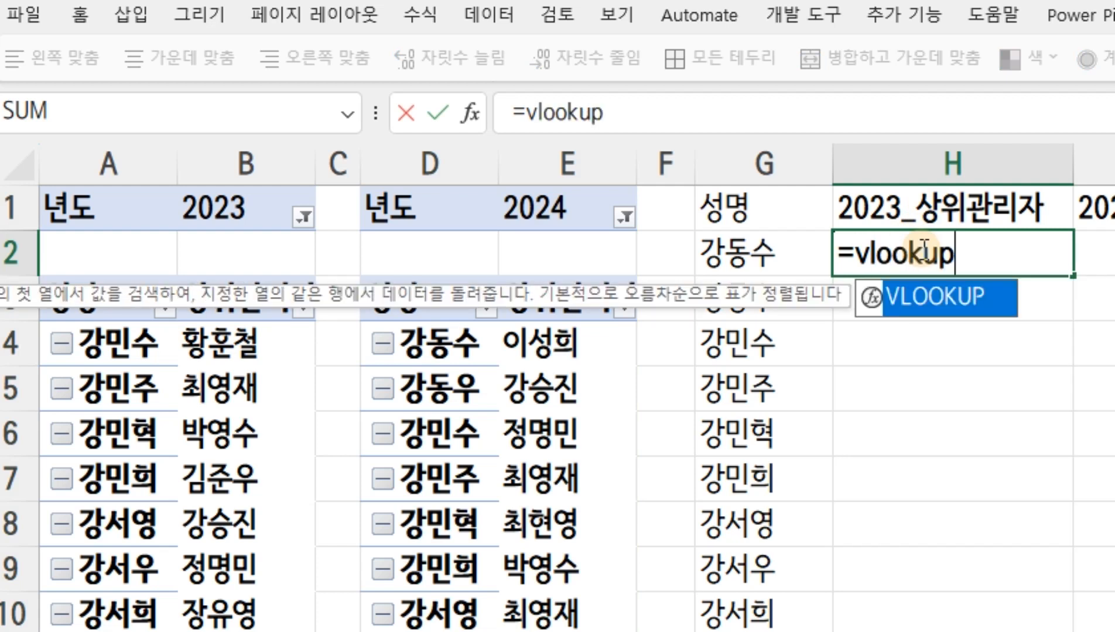
text(()
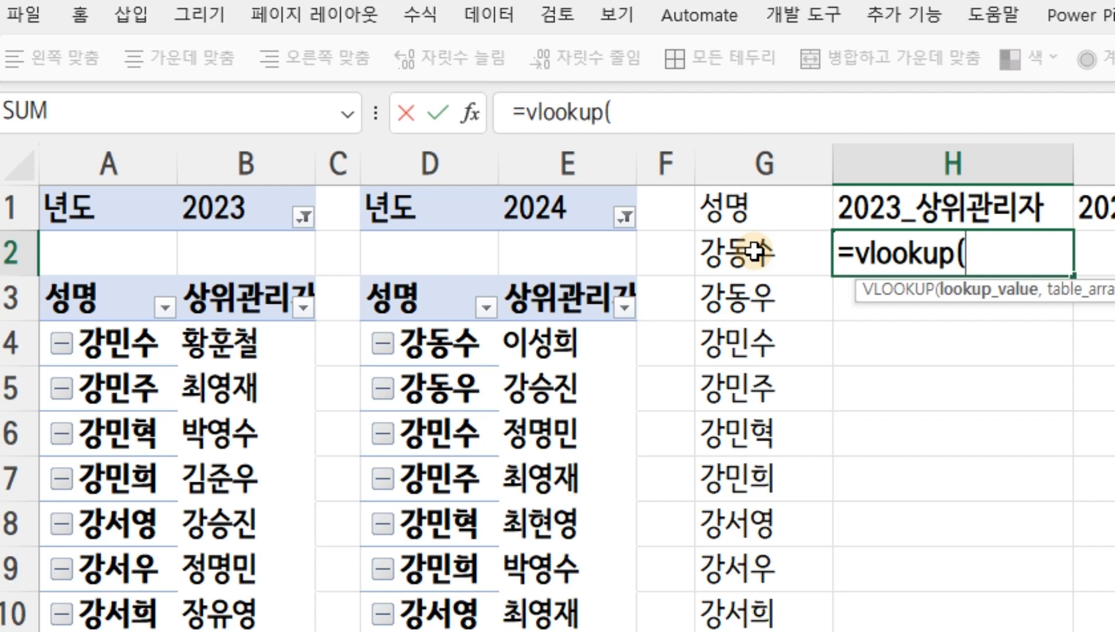
click(754, 252)
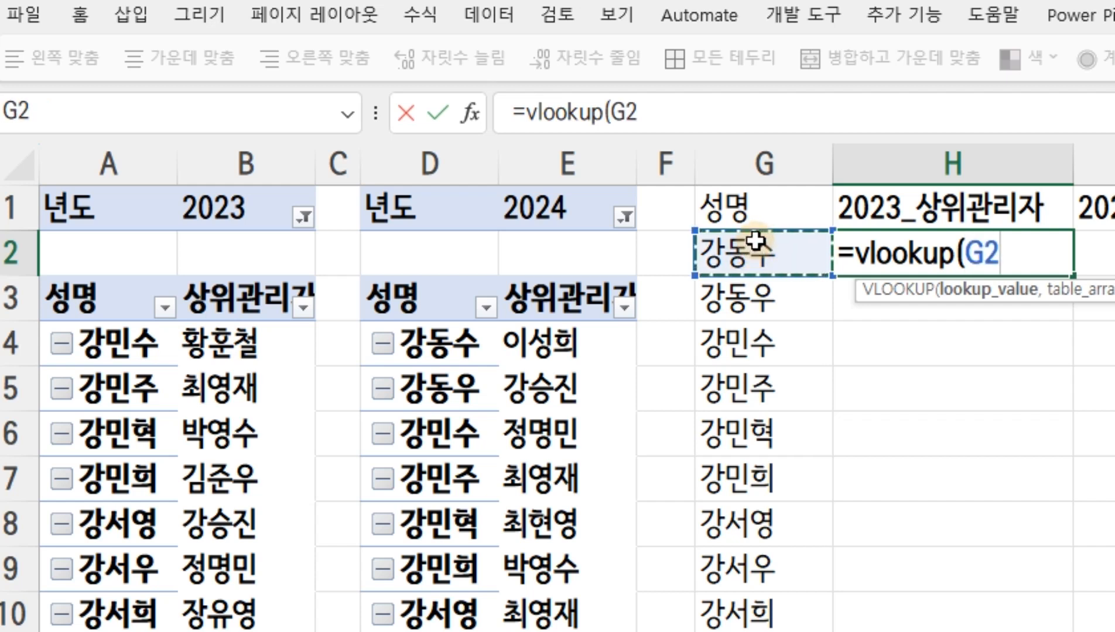
key(F4)
key(F4)
key(F4)
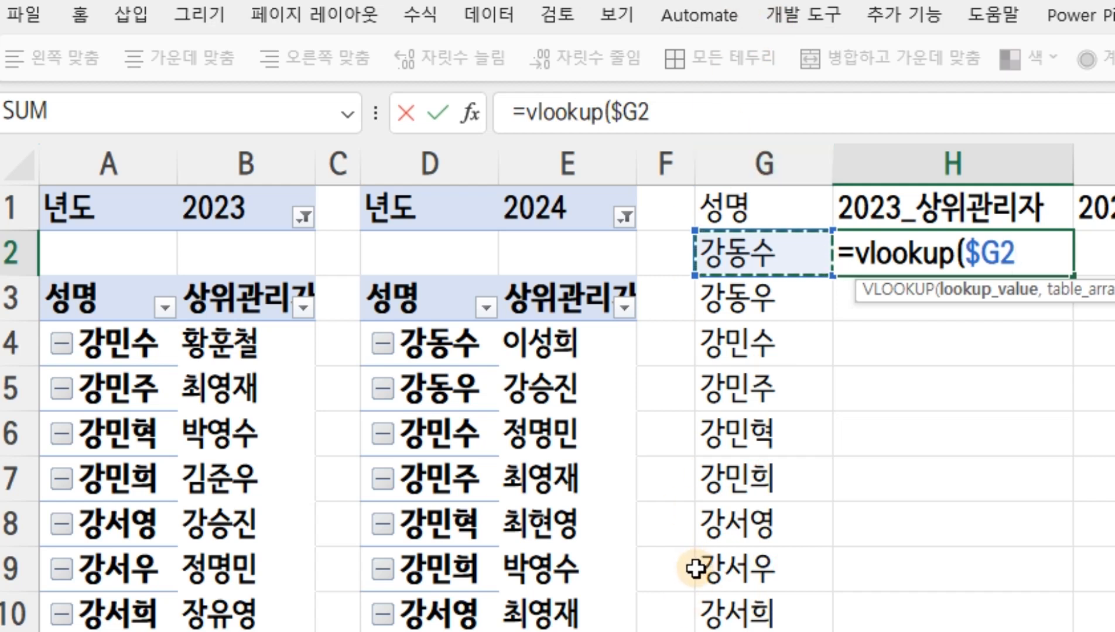
Complete the H2 VLOOKUP with the absolute table range $A:$B, column index 2 and exact match 0
text(,)
click(97, 164)
drag(96, 164, 241, 164)
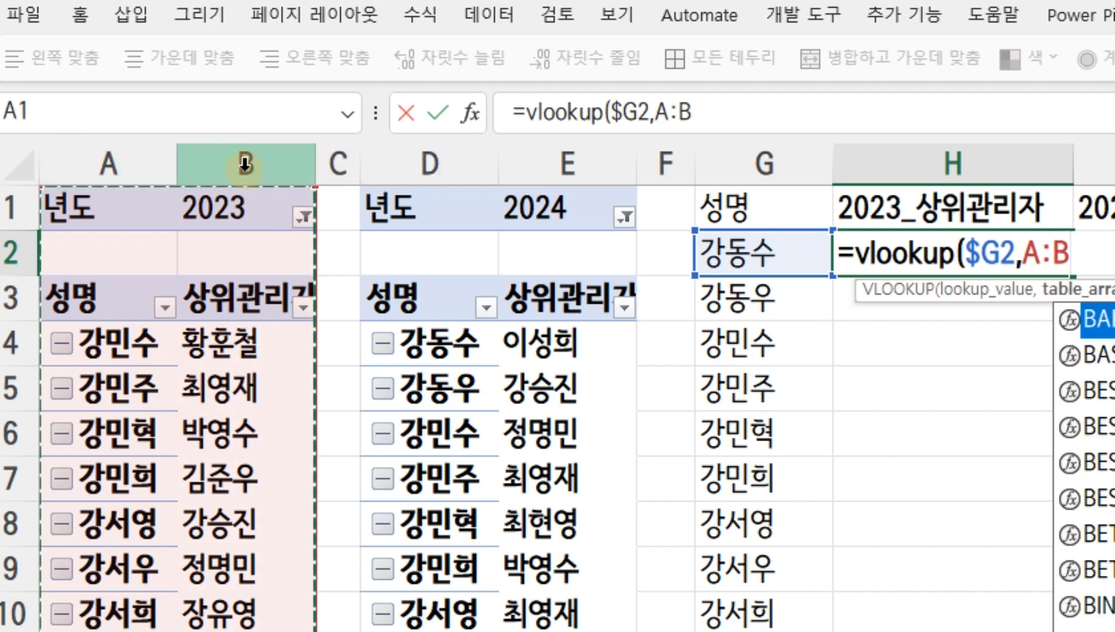
key(F4)
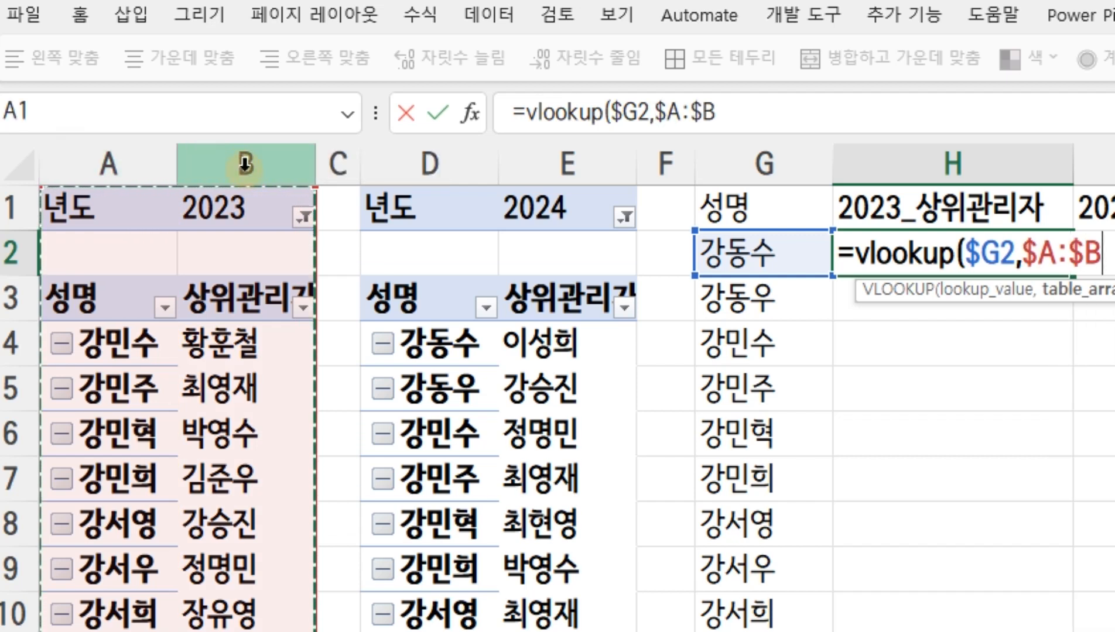
text(,)
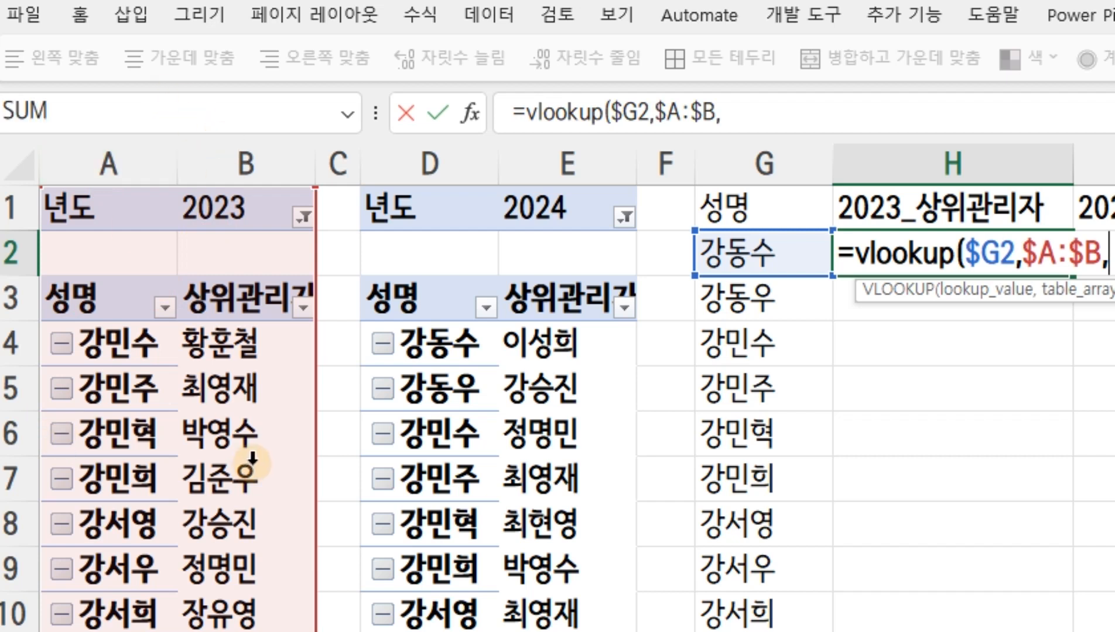
text(2,0)
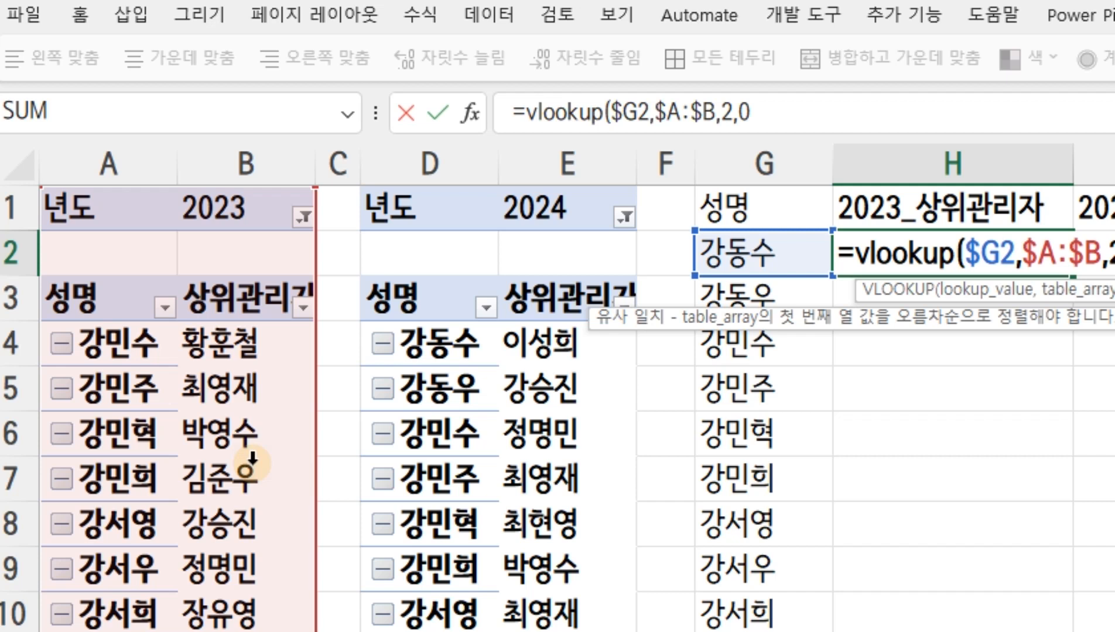
click(760, 117)
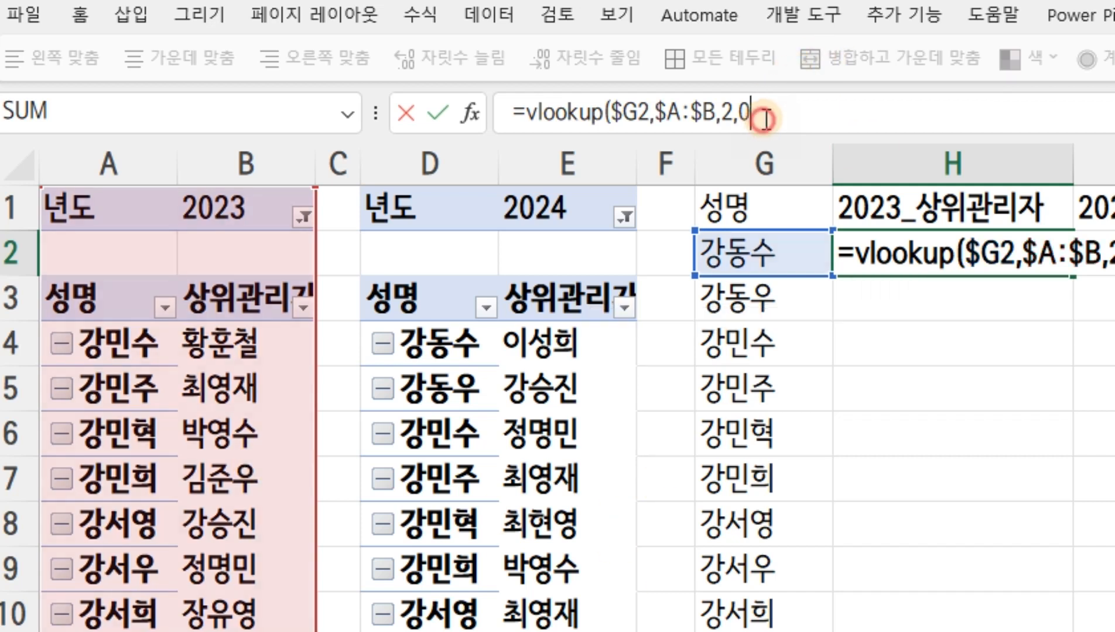
text())
key(Return)
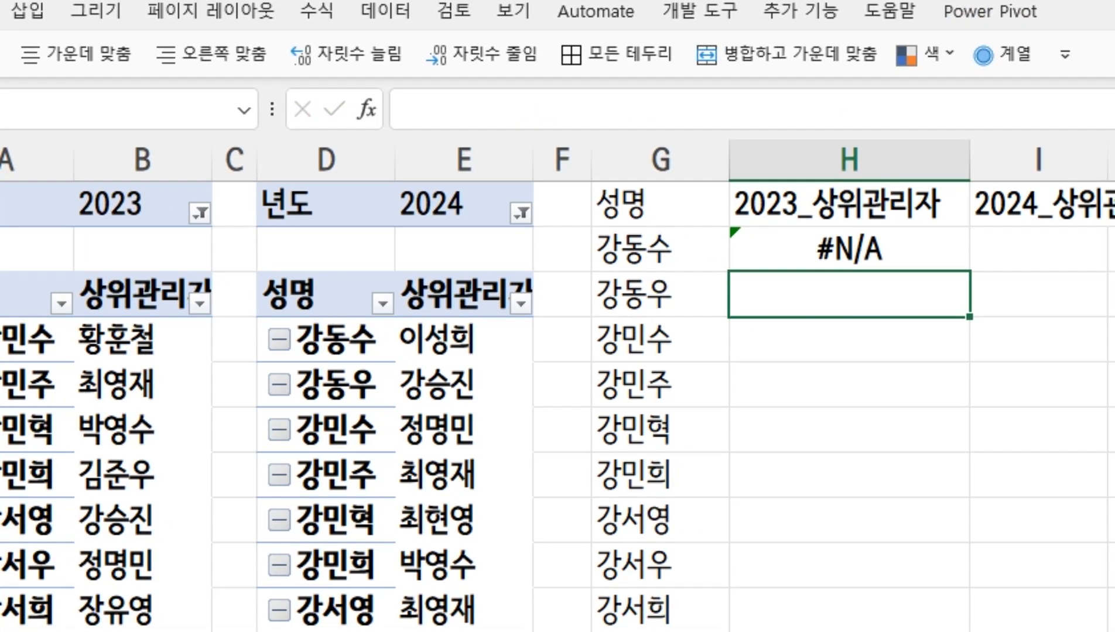
Wrap the VLOOKUP in H2 in IFERROR with "" as the error value
click(917, 251)
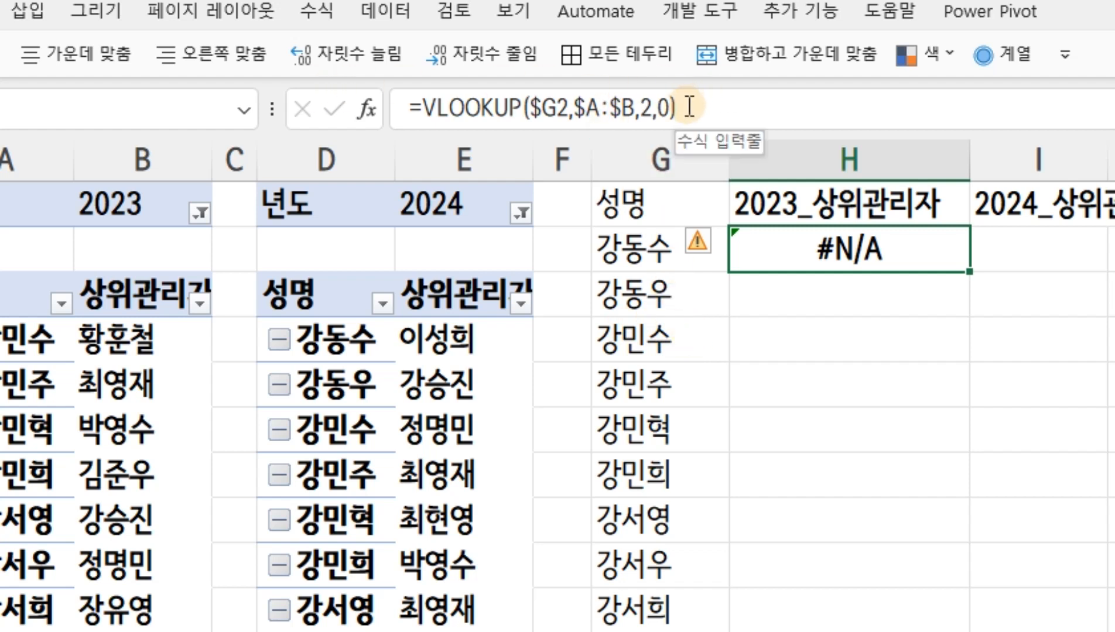
click(426, 107)
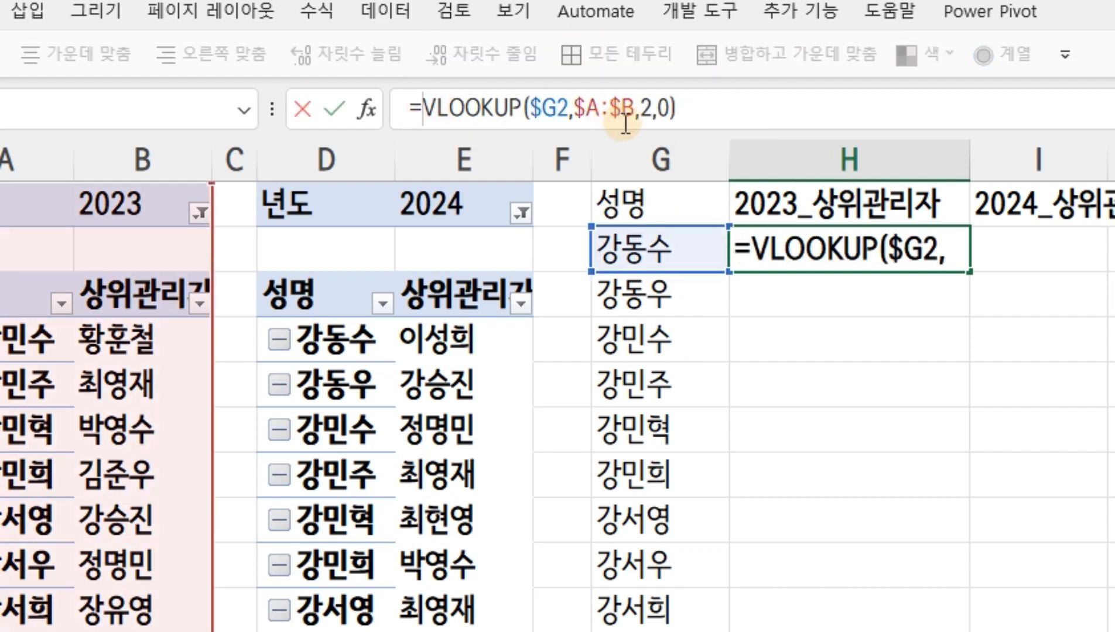
text(if)
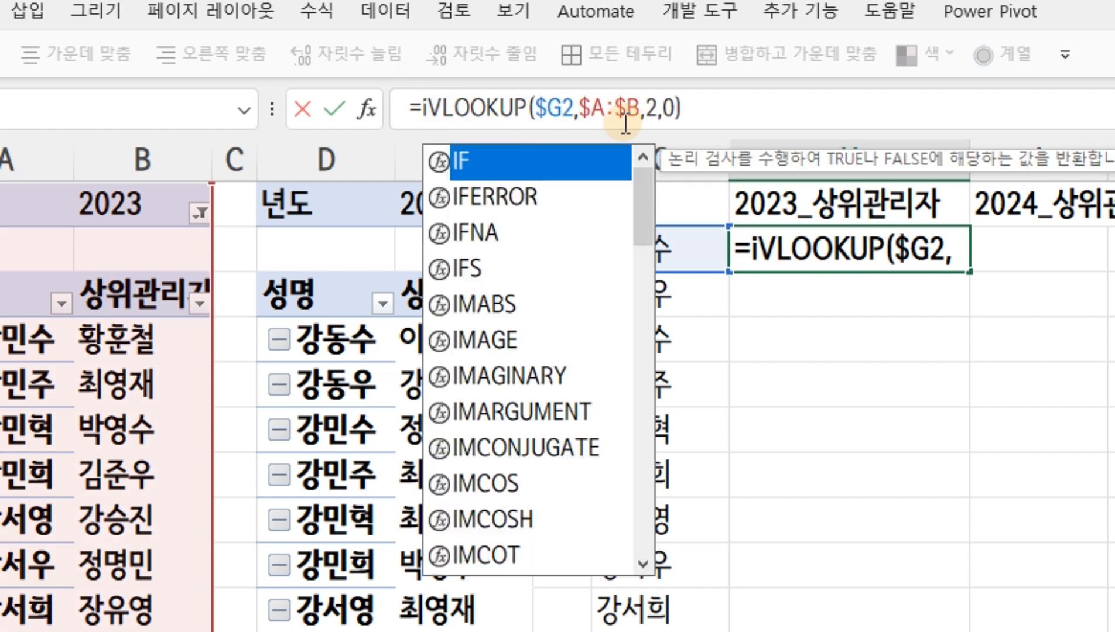
text(error)
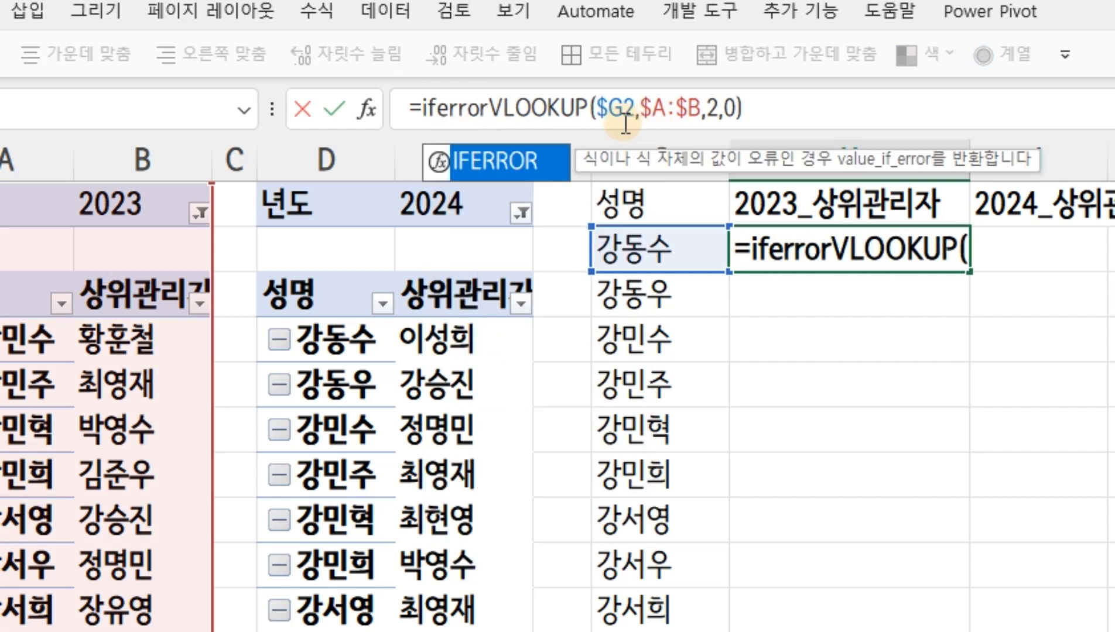
text(()
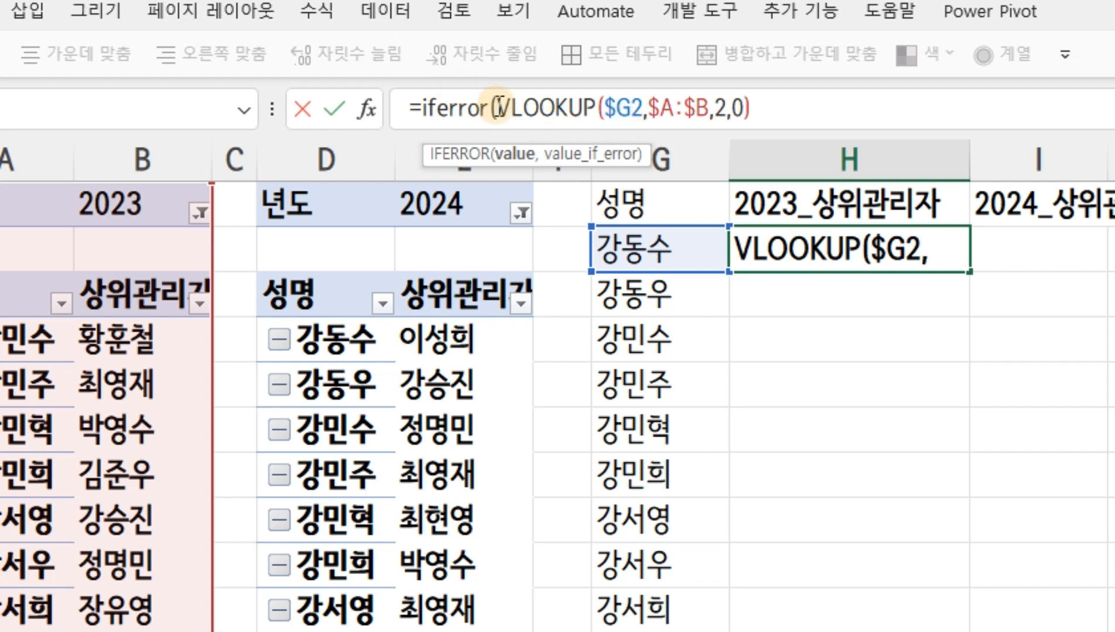
click(809, 112)
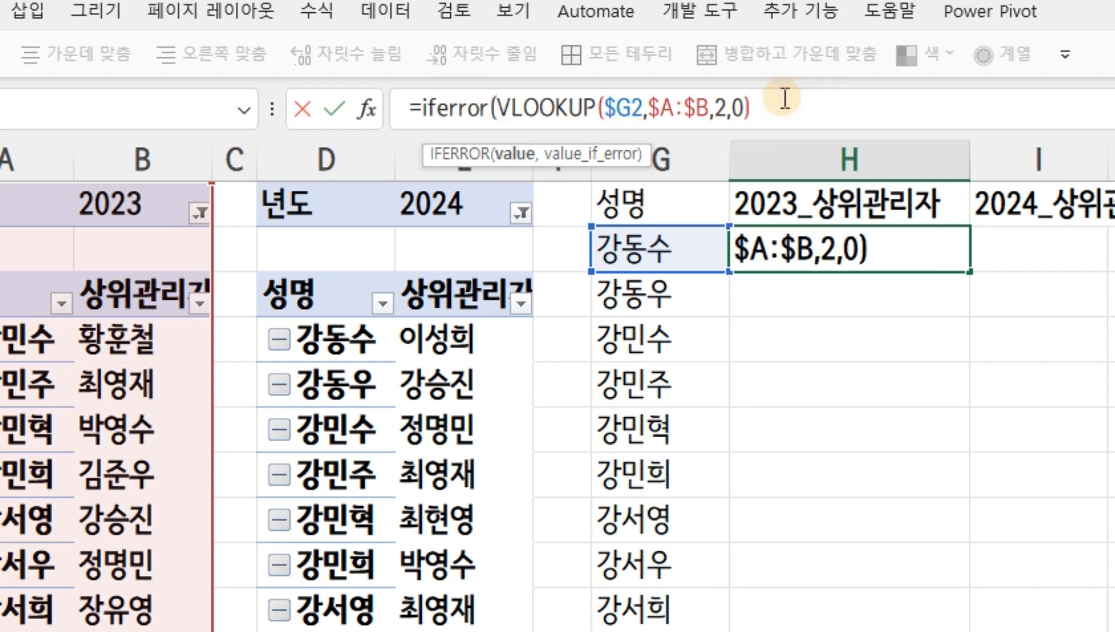
text(,)
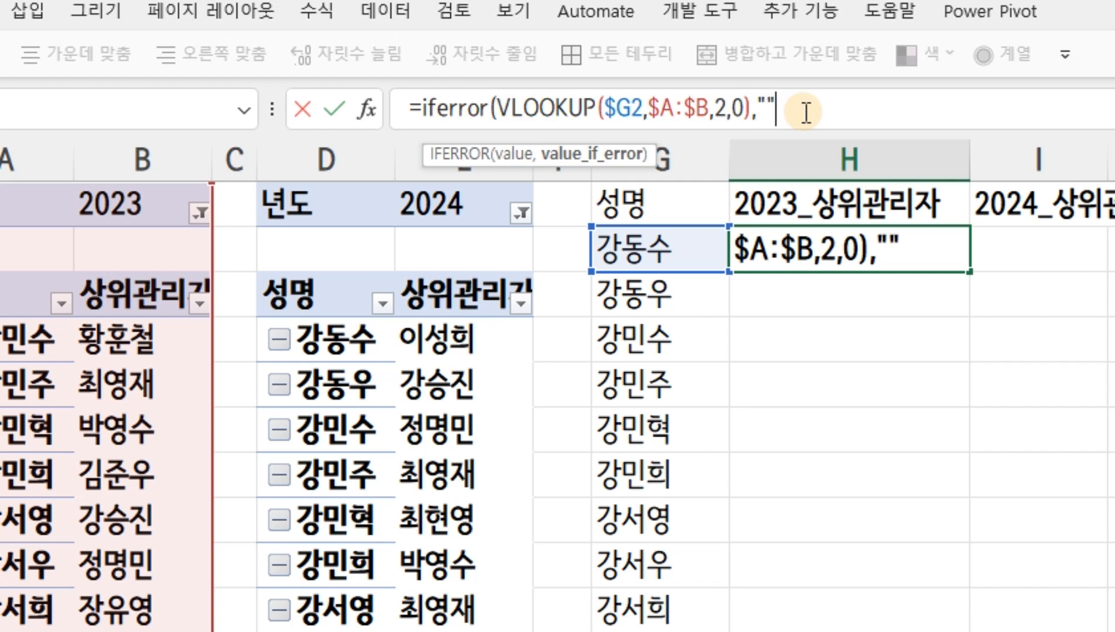
text())
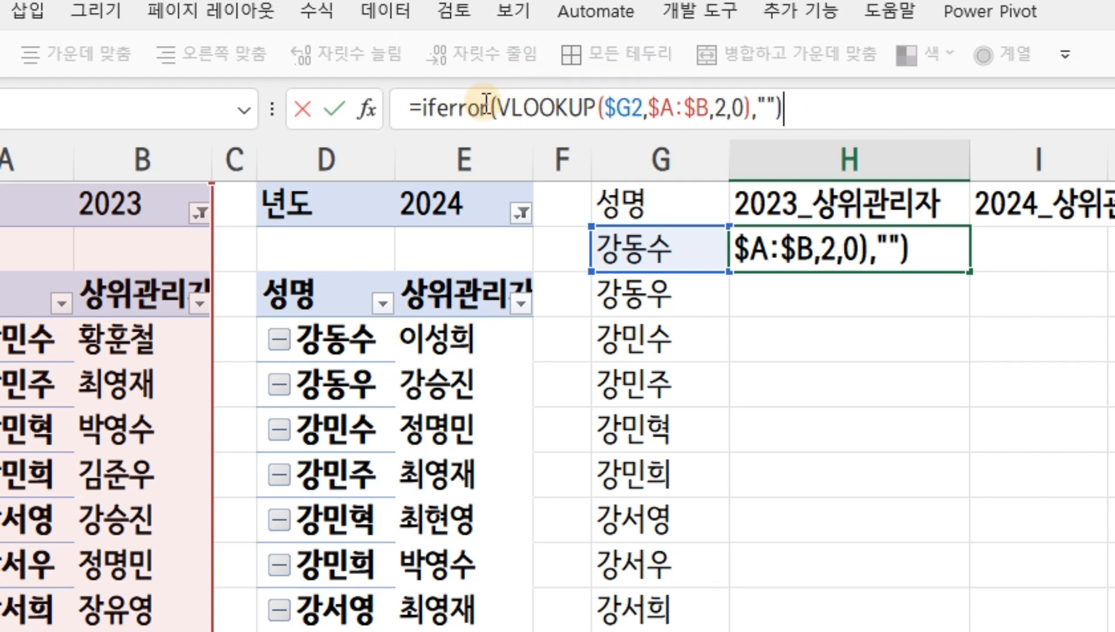
key(Return)
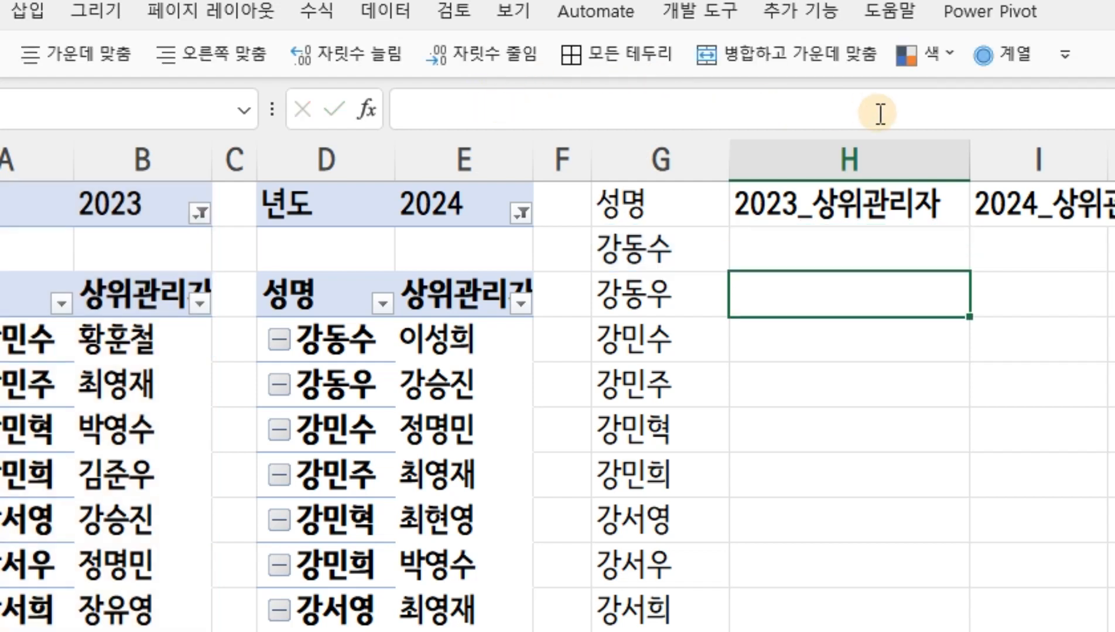
Insert IF(G2="","", before the IFERROR expression in the H2 formula, making IFERROR the value-if-false argument
click(822, 255)
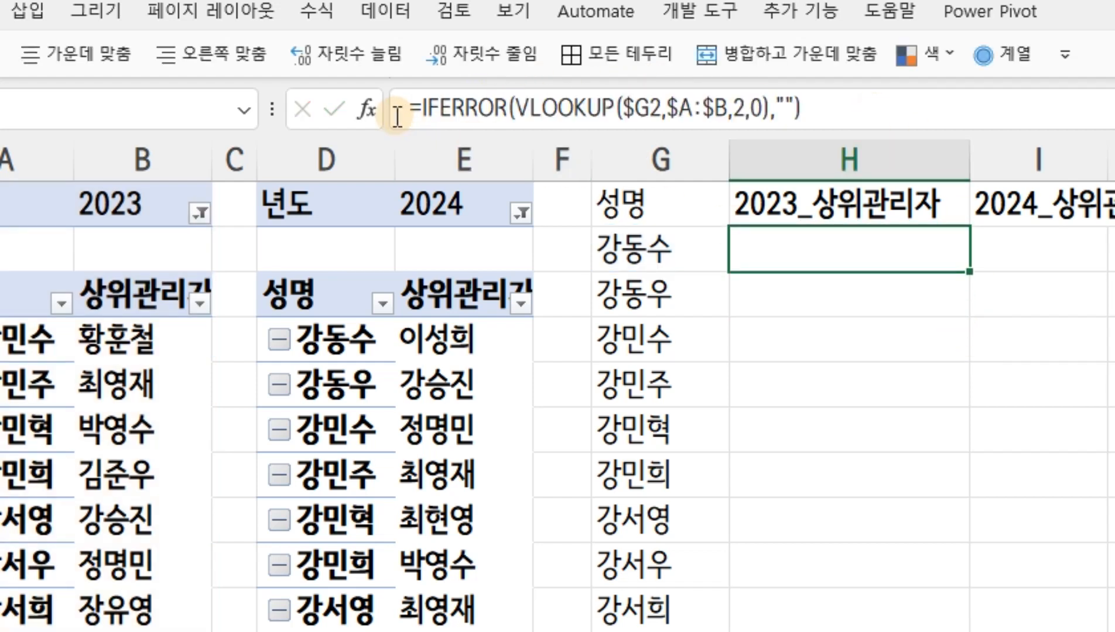
key(F2)
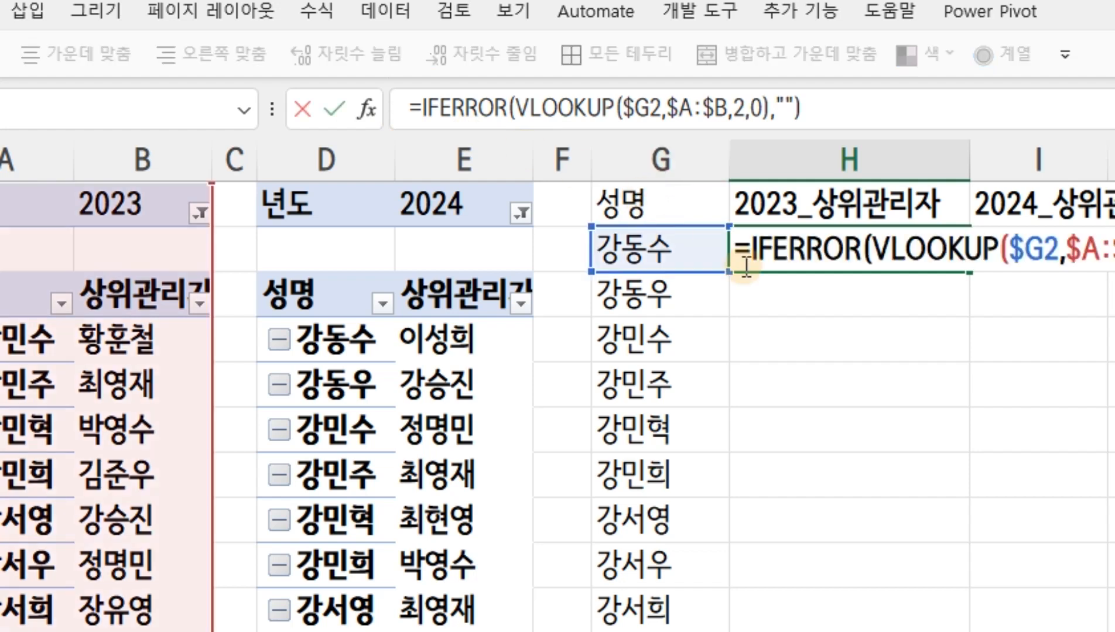
drag(512, 109, 765, 110)
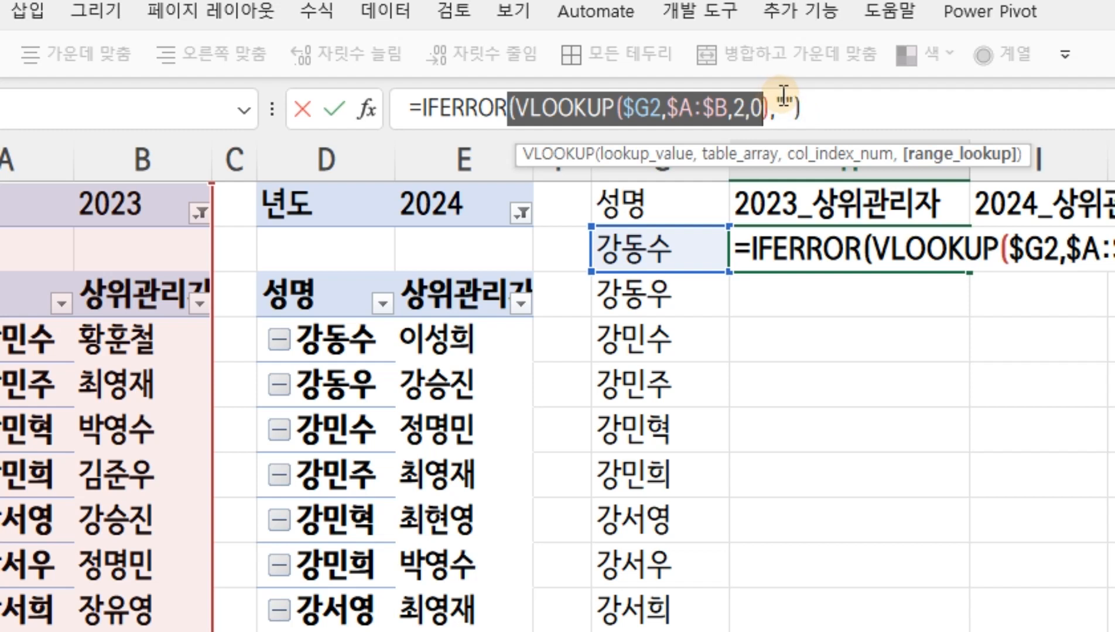
click(823, 250)
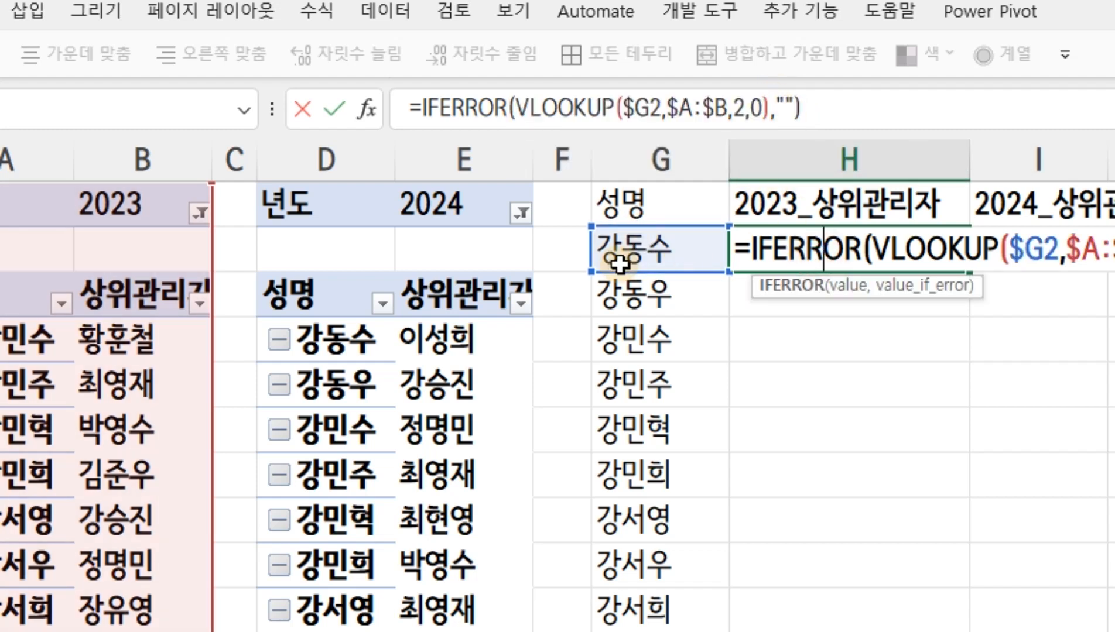
click(424, 106)
text(if()
click(651, 256)
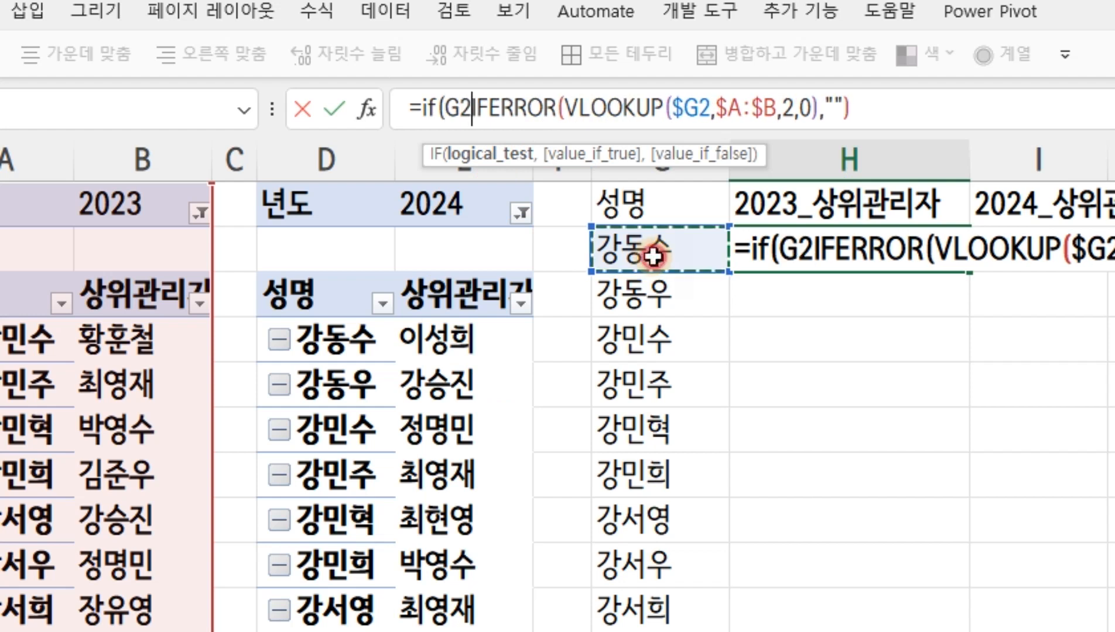
text(="")
text(,"")
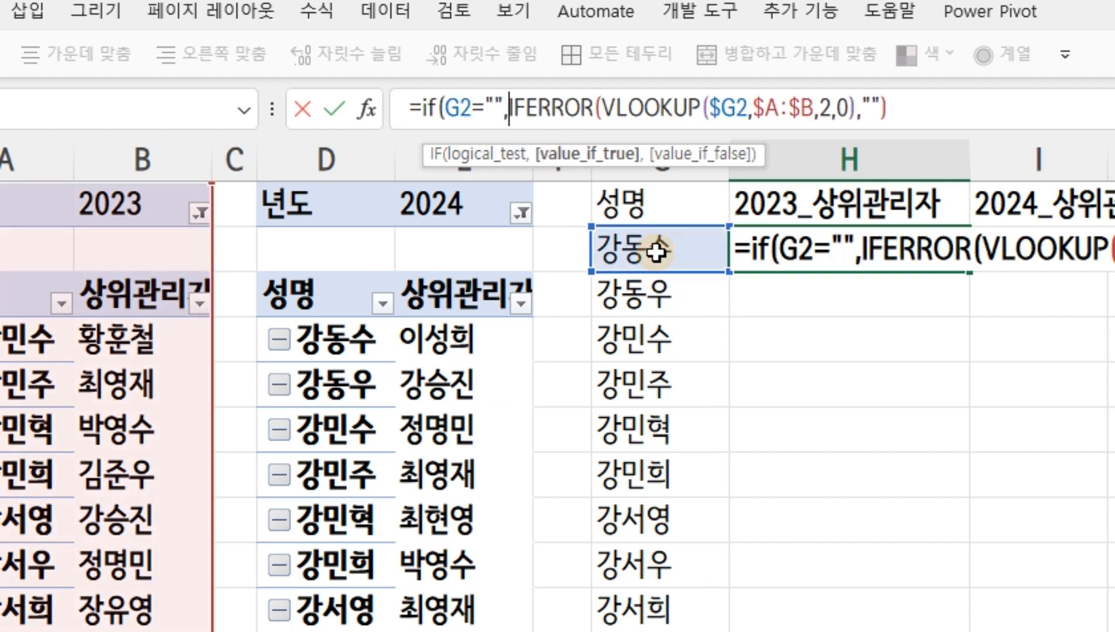
text(,)
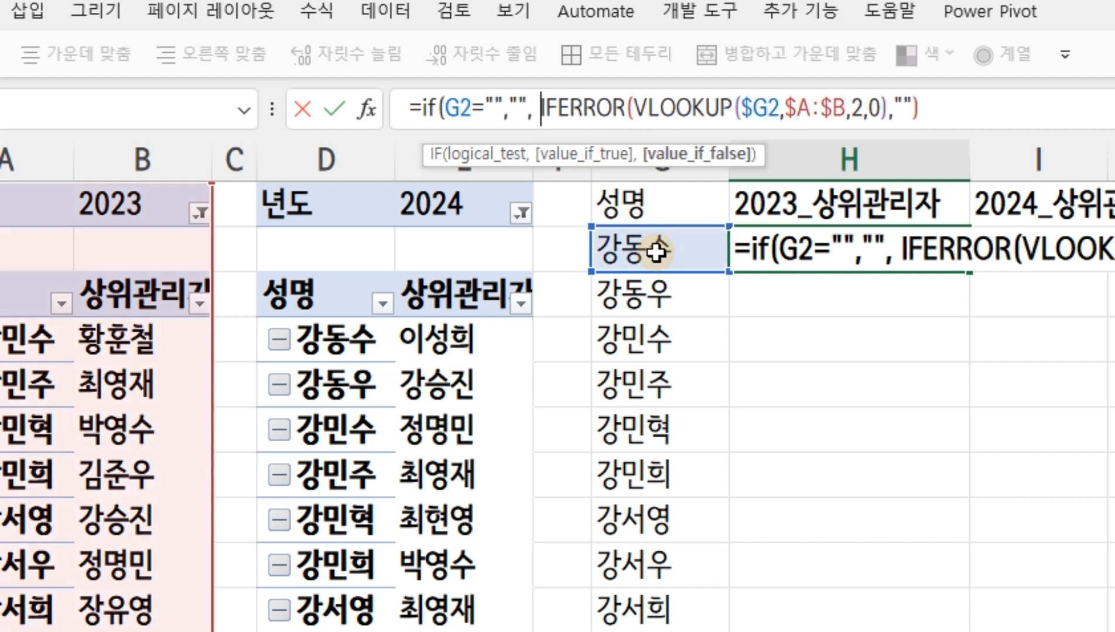
Lock the column of the IF test reference as $G2 and finish the H2 formula with a closing parenthesis
click(476, 111)
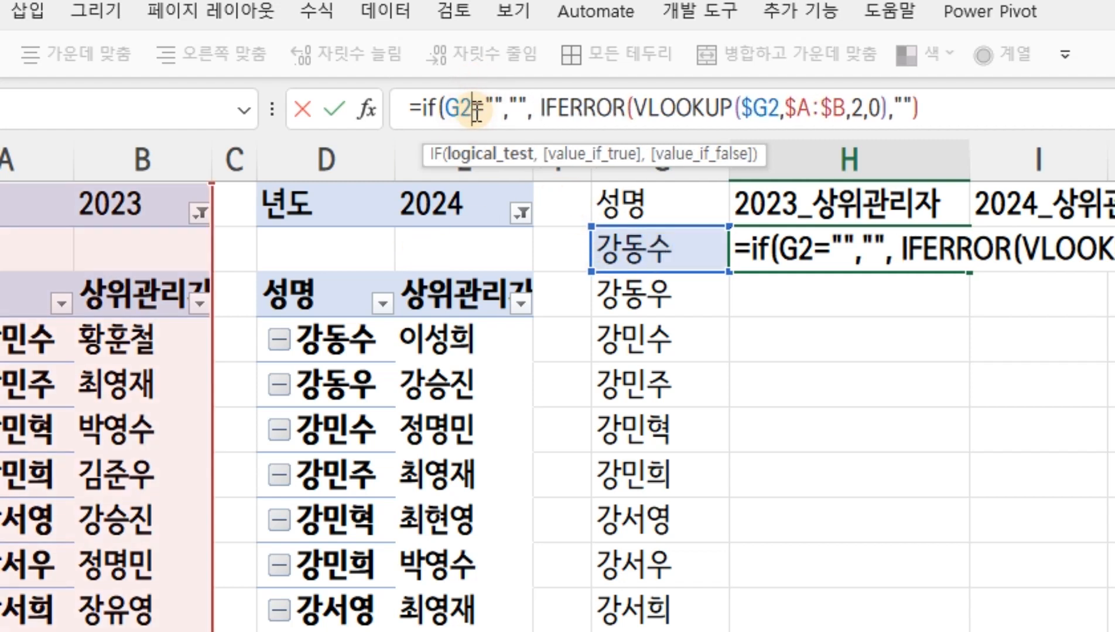
key(F4)
key(F4)
key(F4)
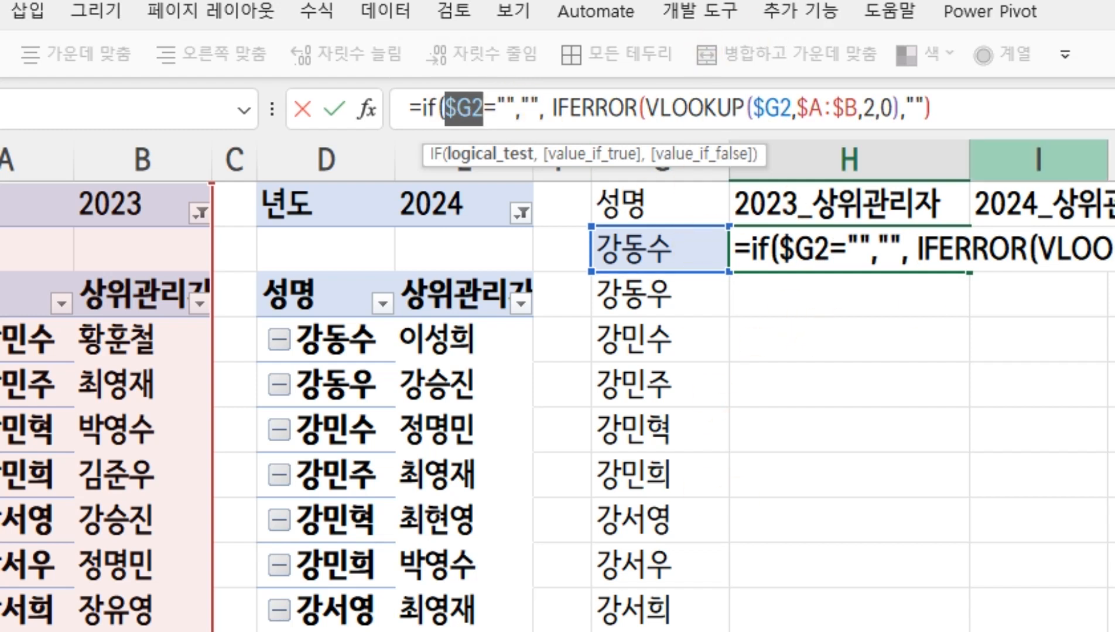
click(987, 112)
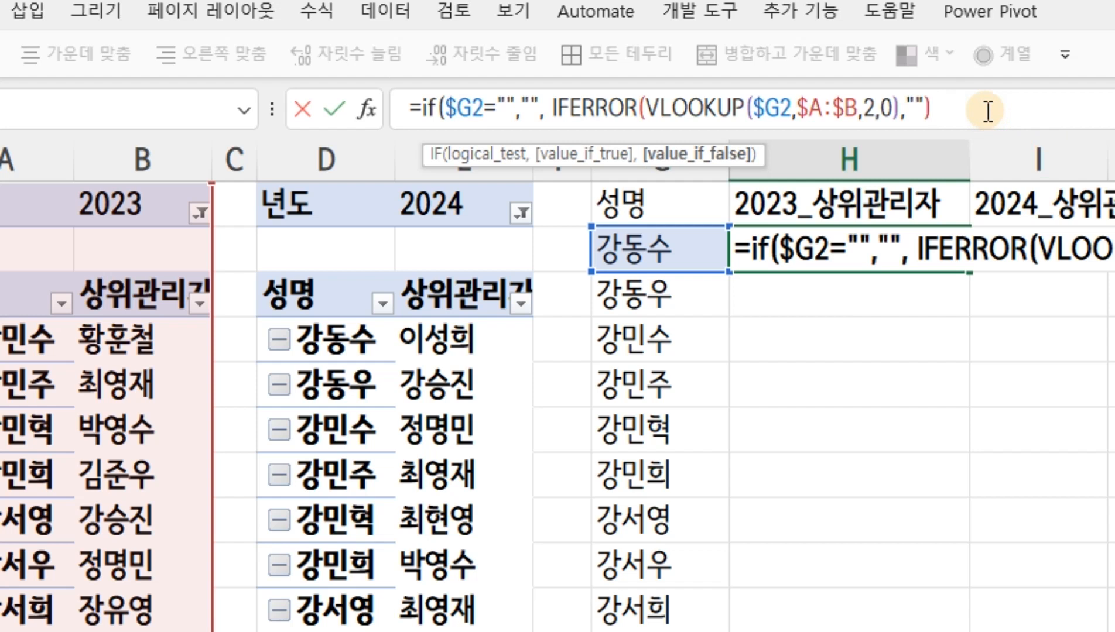
text())
key(Return)
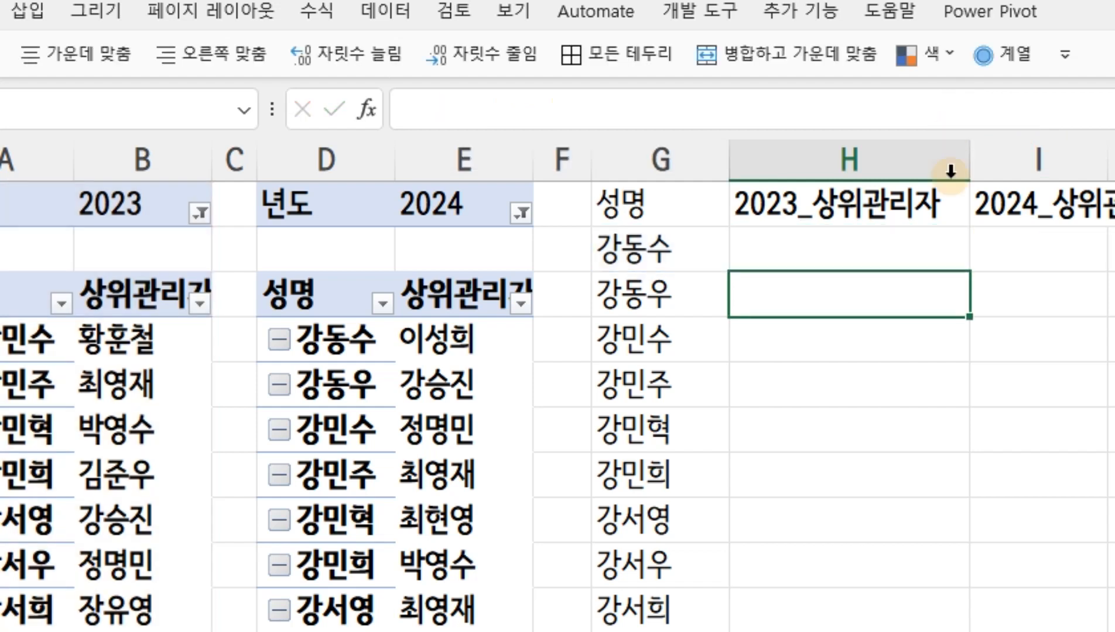
Fill the H2 formula down the 2023_상위관리자 column for all names in column G
click(924, 253)
double_click(968, 270)
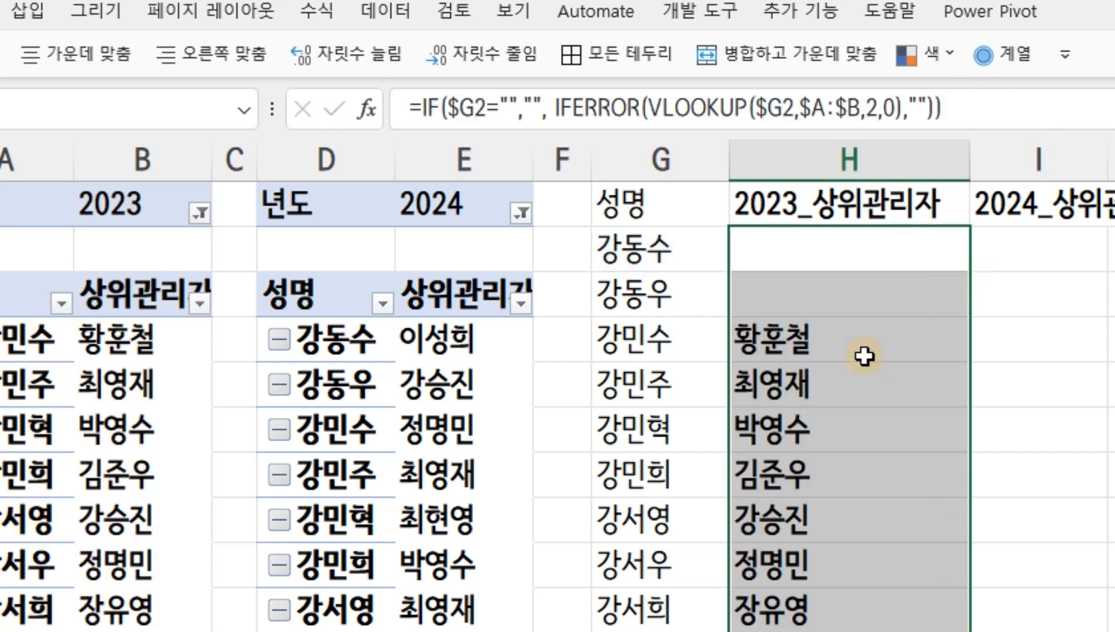
click(627, 317)
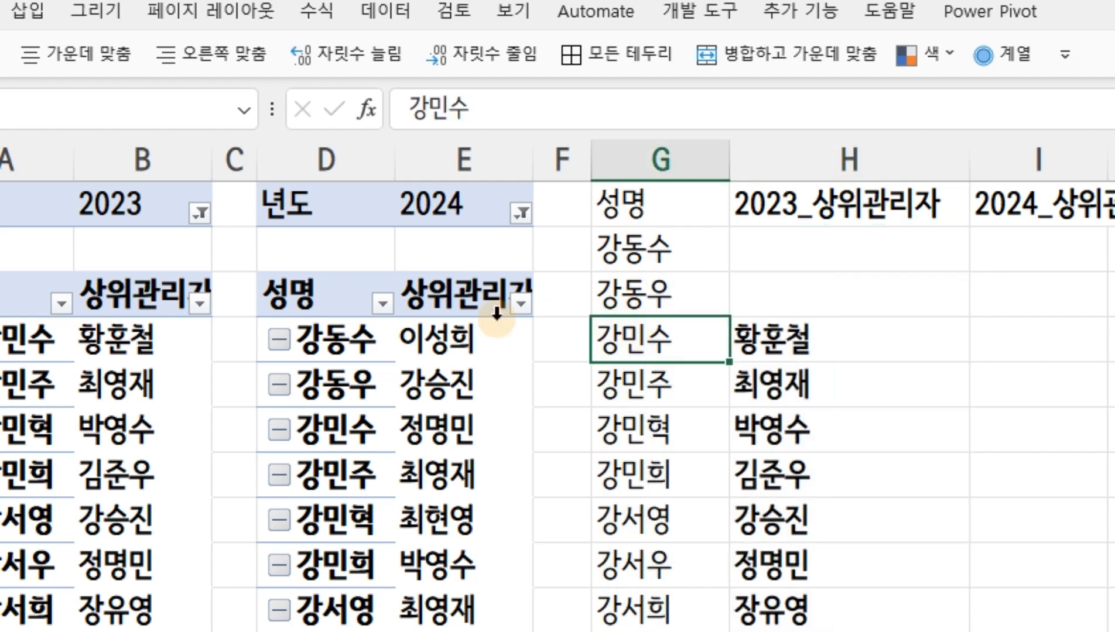
Narrow column H and start a VLOOKUP in I2 with the column-locked reference $G2 as the lookup value
click(813, 332)
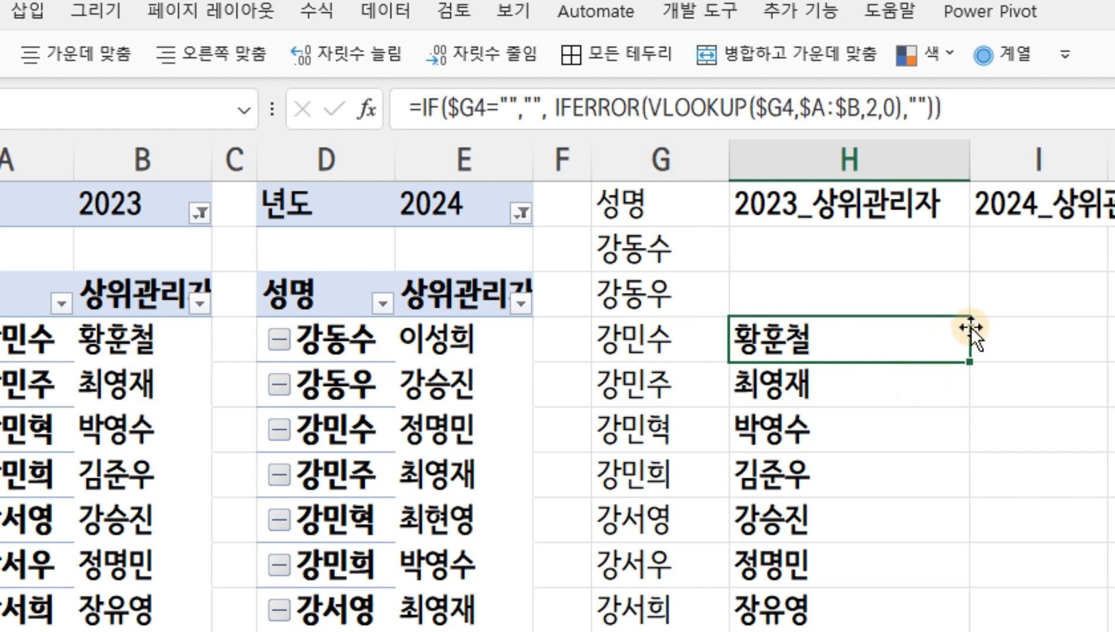
drag(964, 171, 921, 169)
click(986, 253)
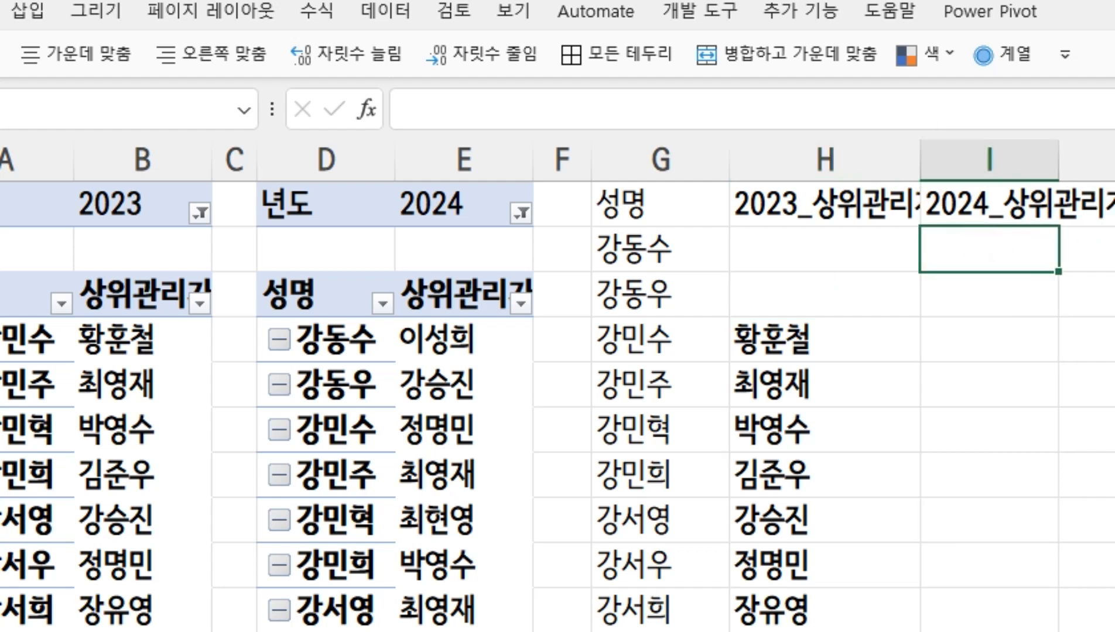
scroll(558, 386, right, 3)
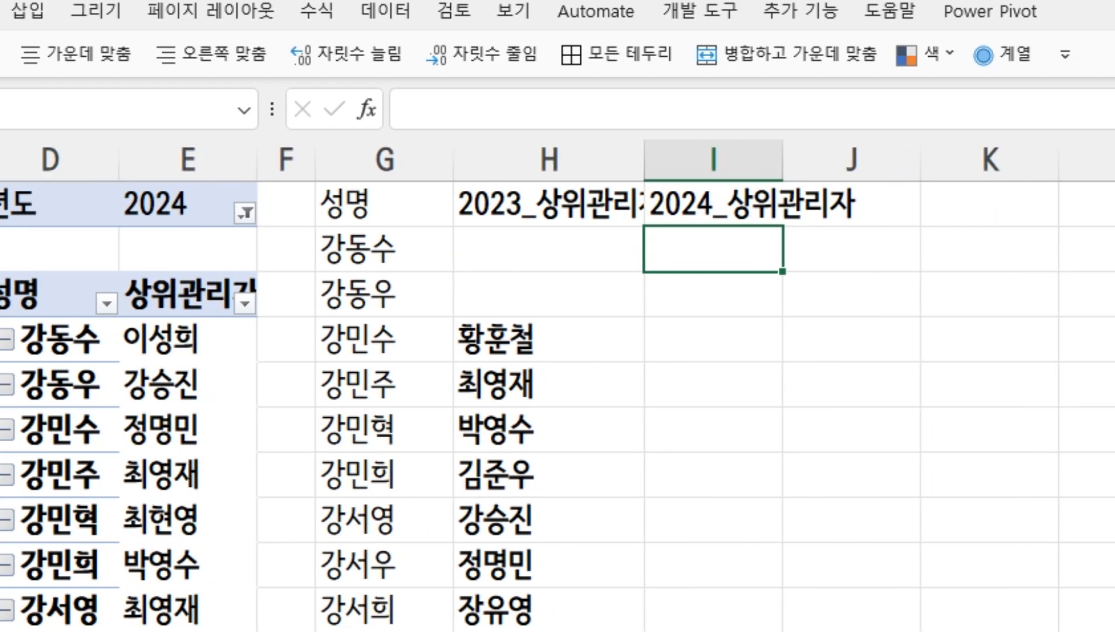
text(=)
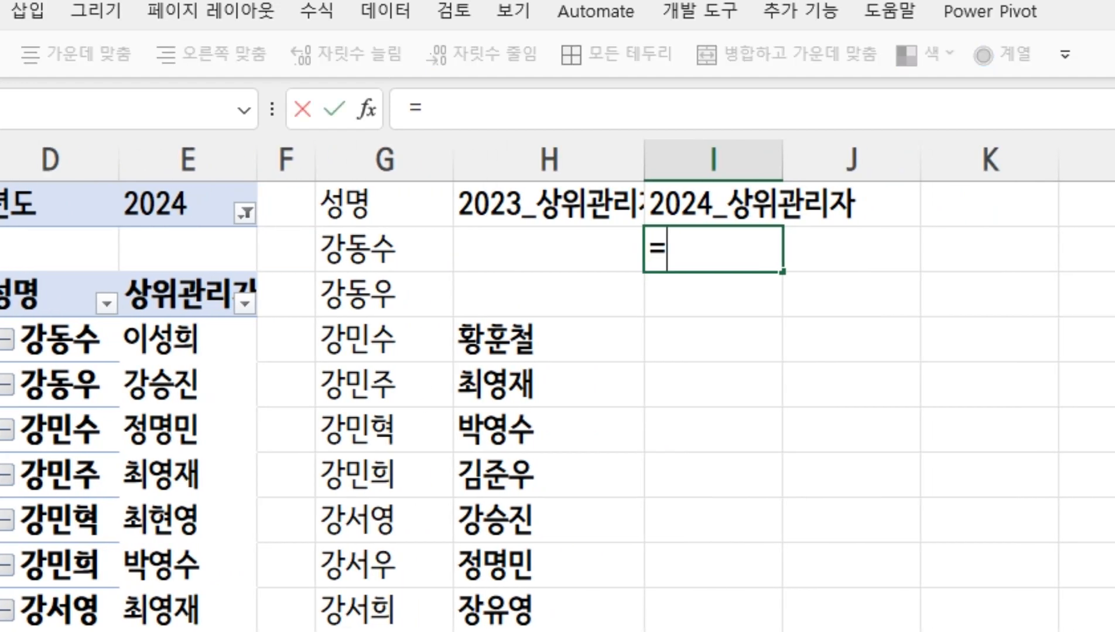
text(vlook)
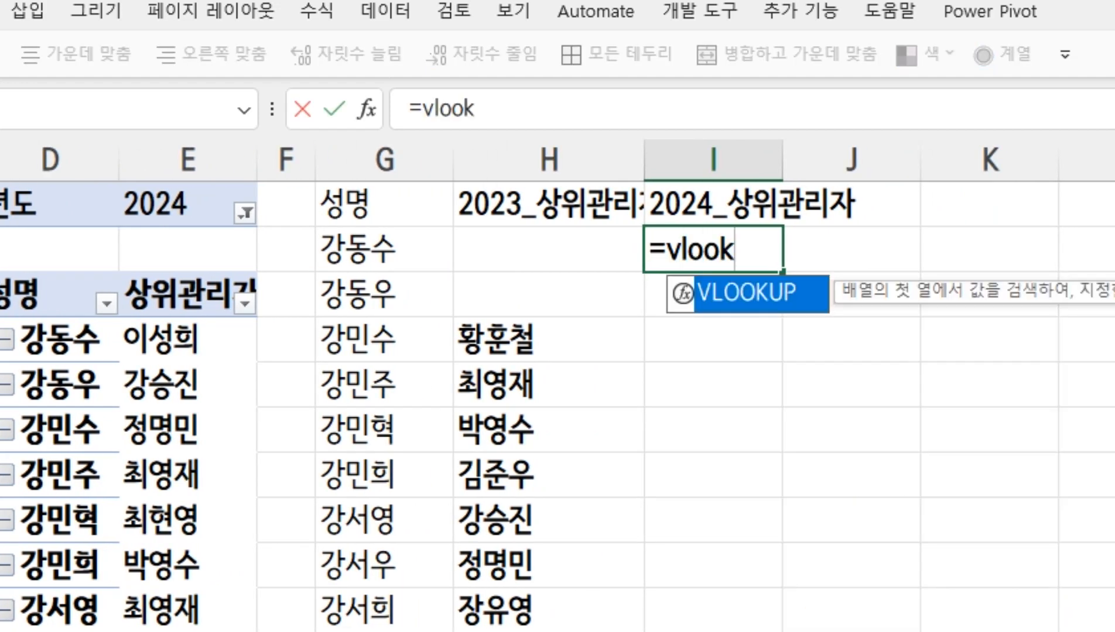
text(up()
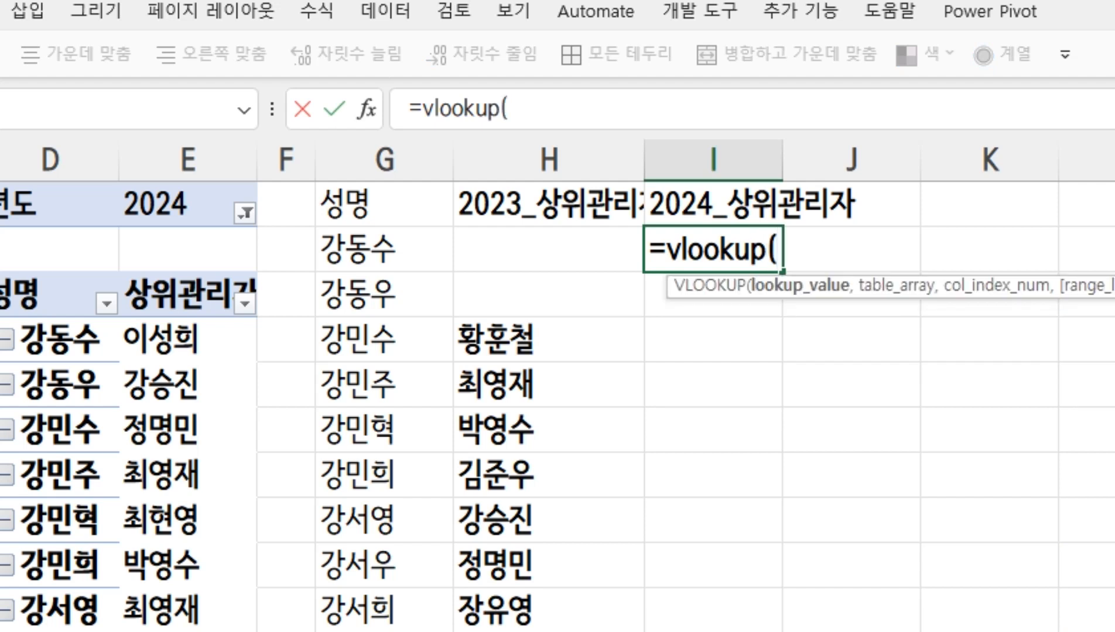
click(396, 251)
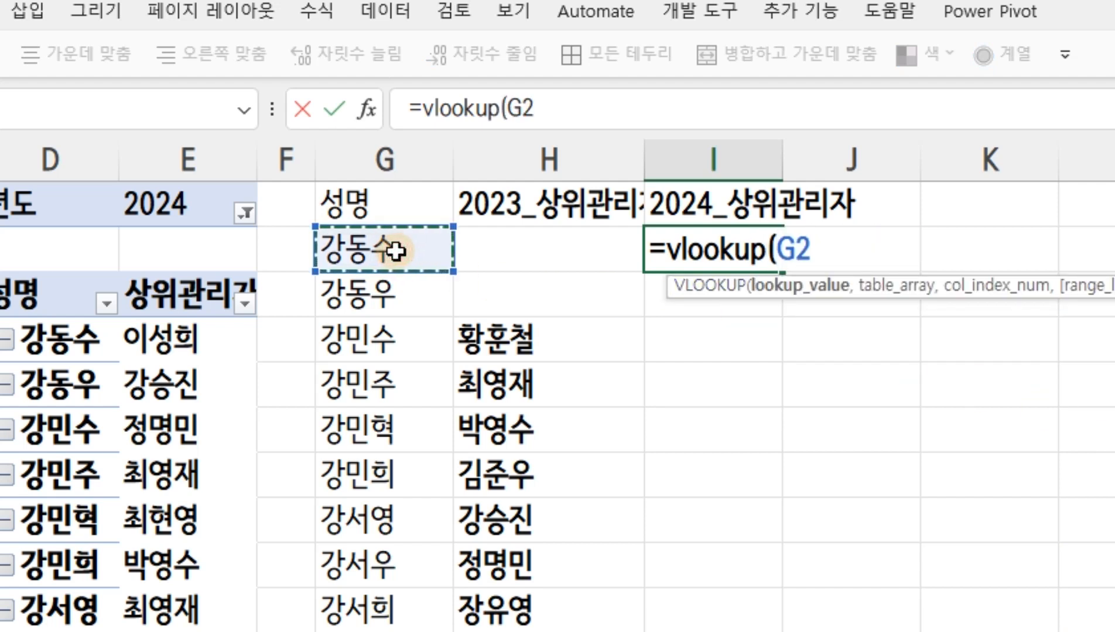
key(F4)
key(F4)
key(F4)
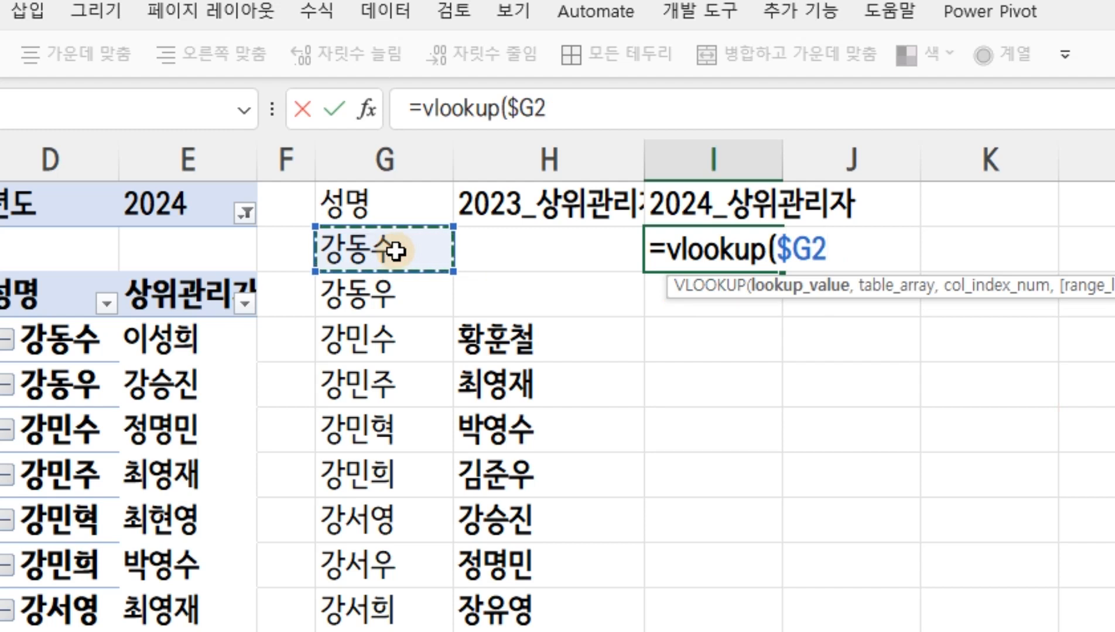
Complete the I2 VLOOKUP with $D:$E as the table array, column index 2 and 0 for an exact match
text(,)
drag(59, 165, 183, 168)
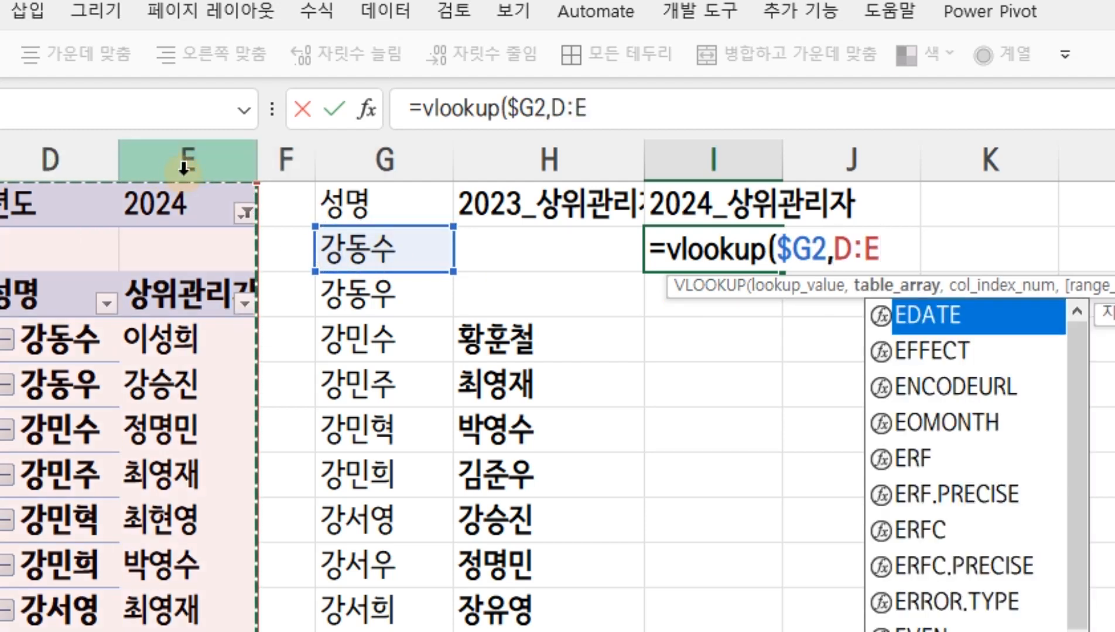
key(F4)
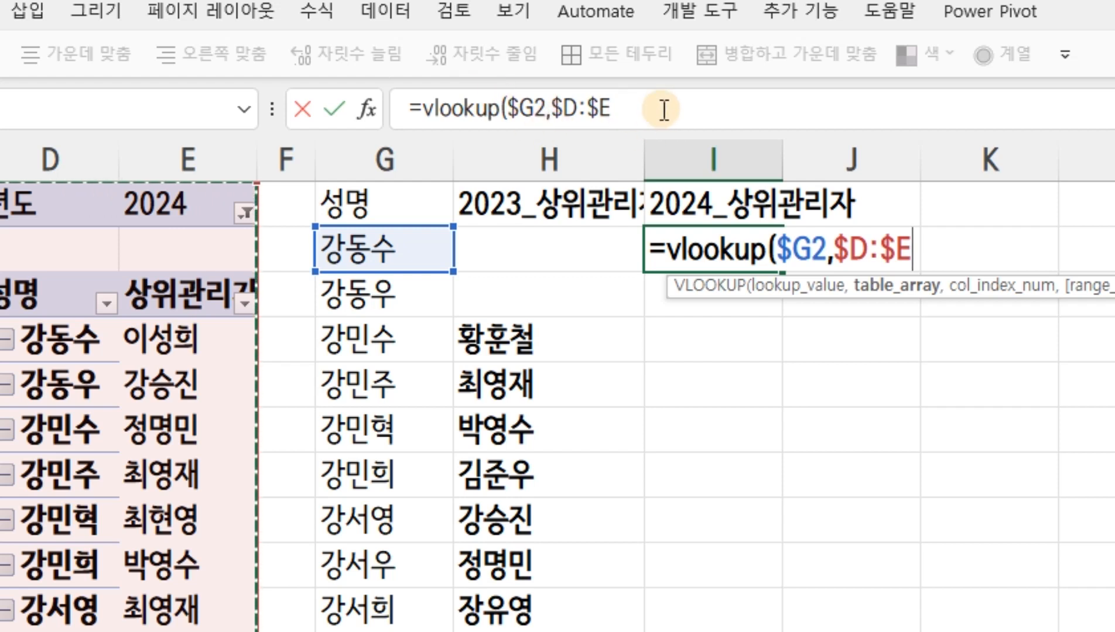
text(,)
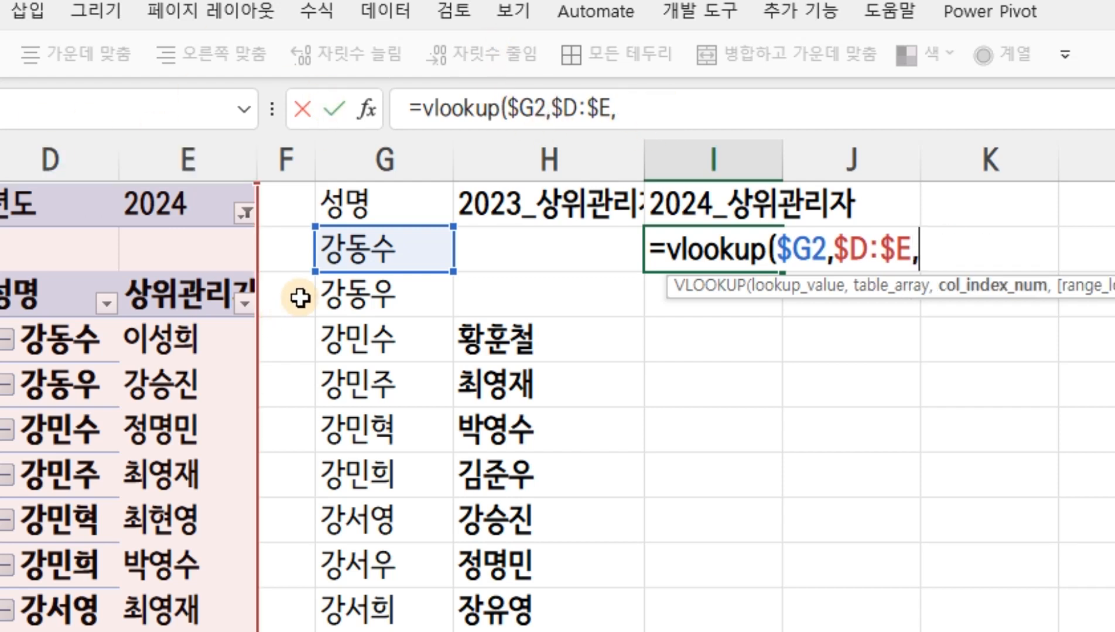
text(2,)
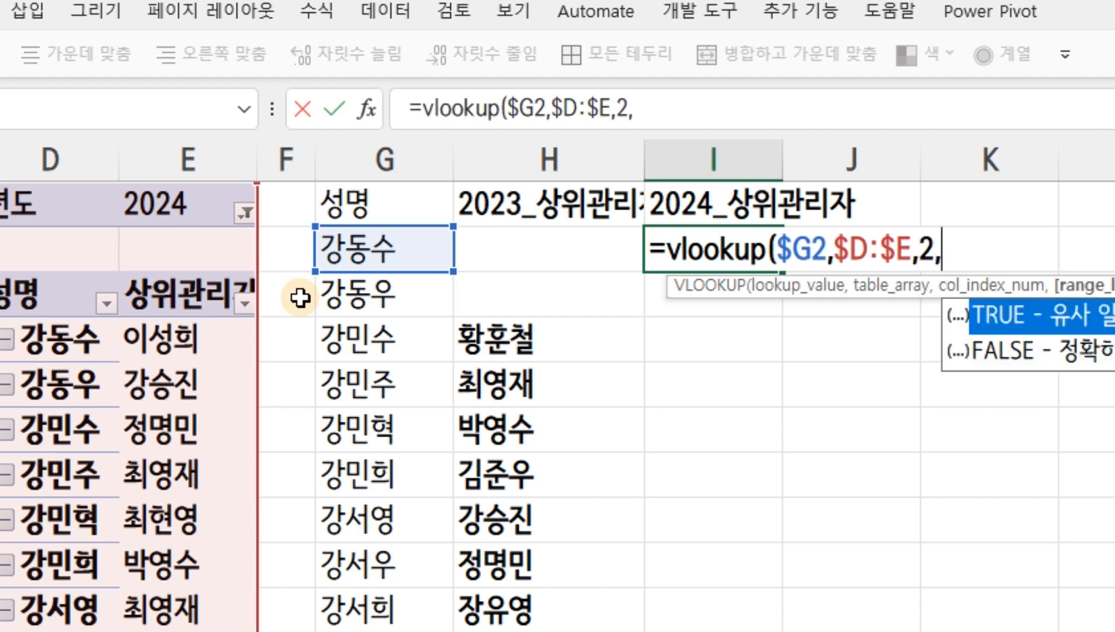
text(0))
key(Return)
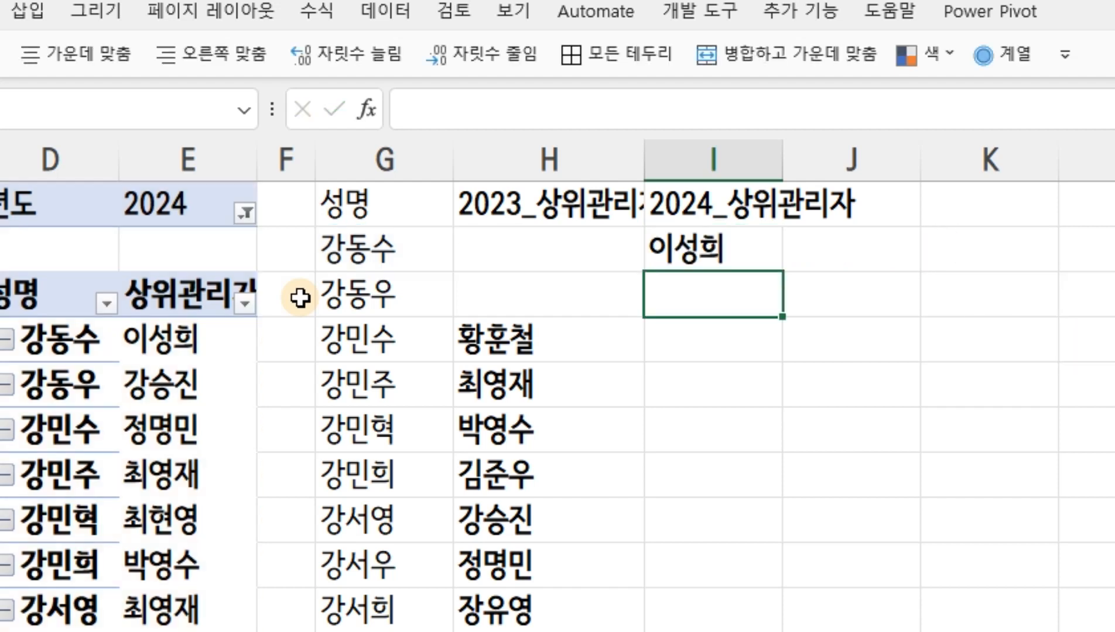
Wrap the VLOOKUP in I2 in IFERROR with "" as the error value
click(753, 252)
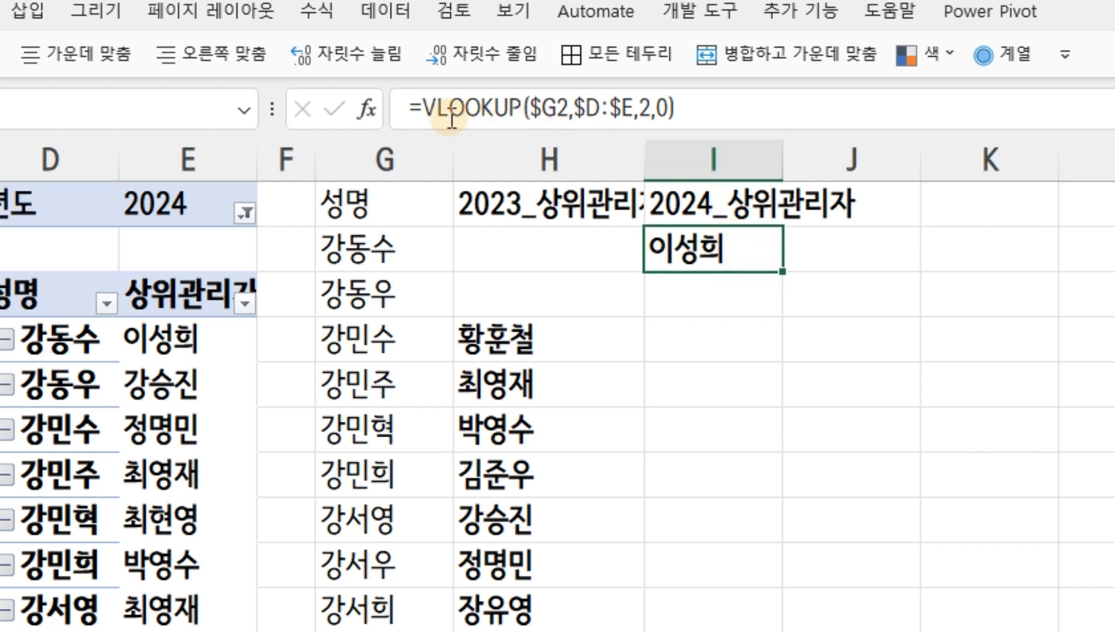
click(419, 108)
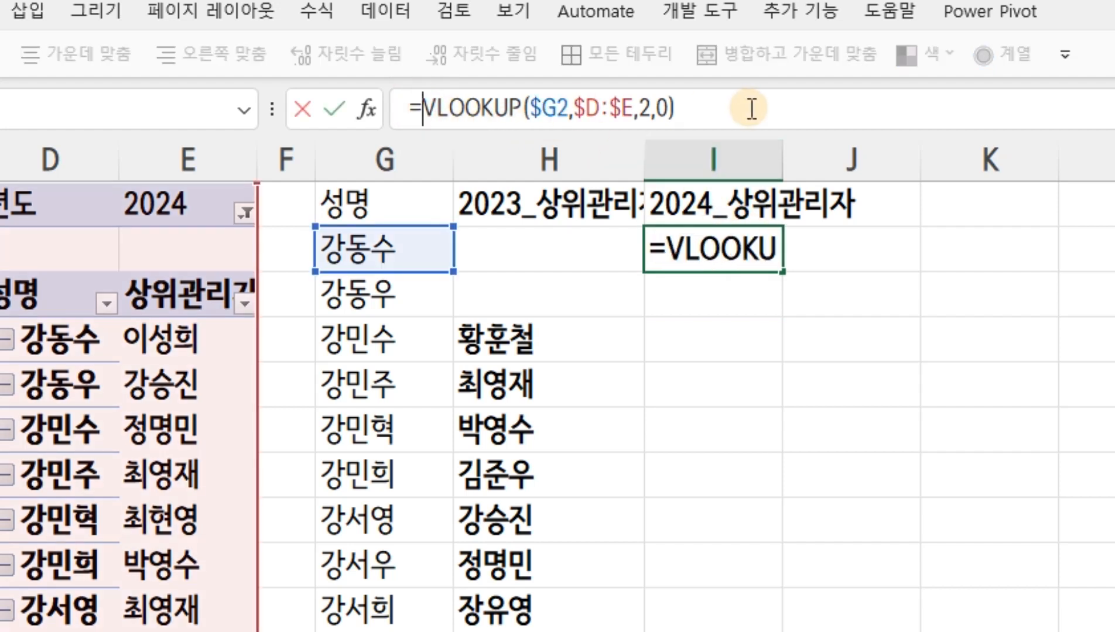
text(iferr)
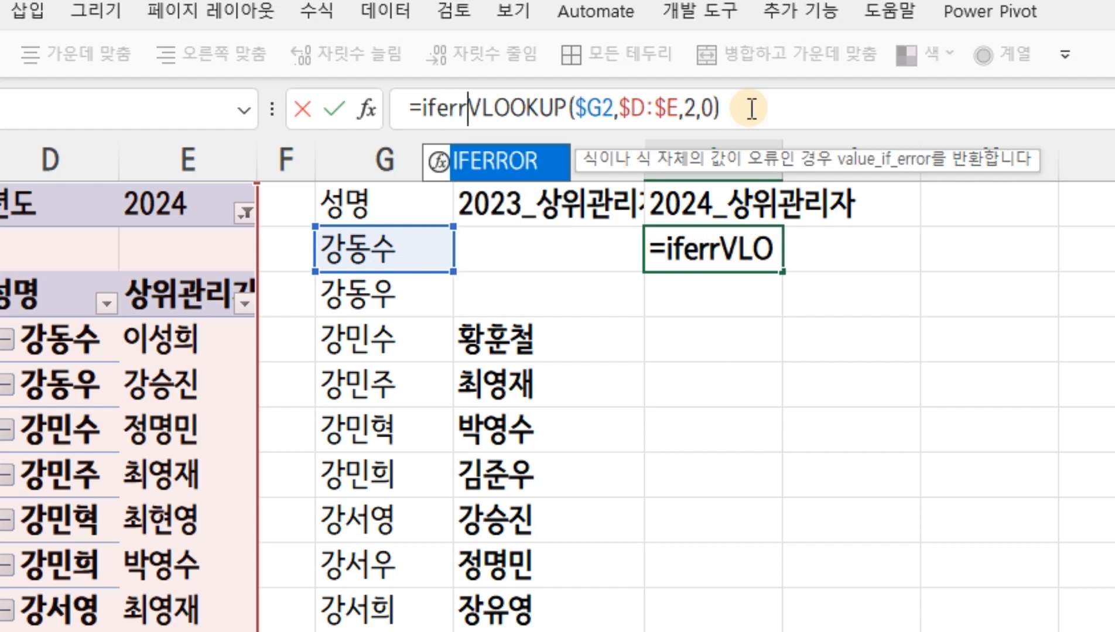
text(or()
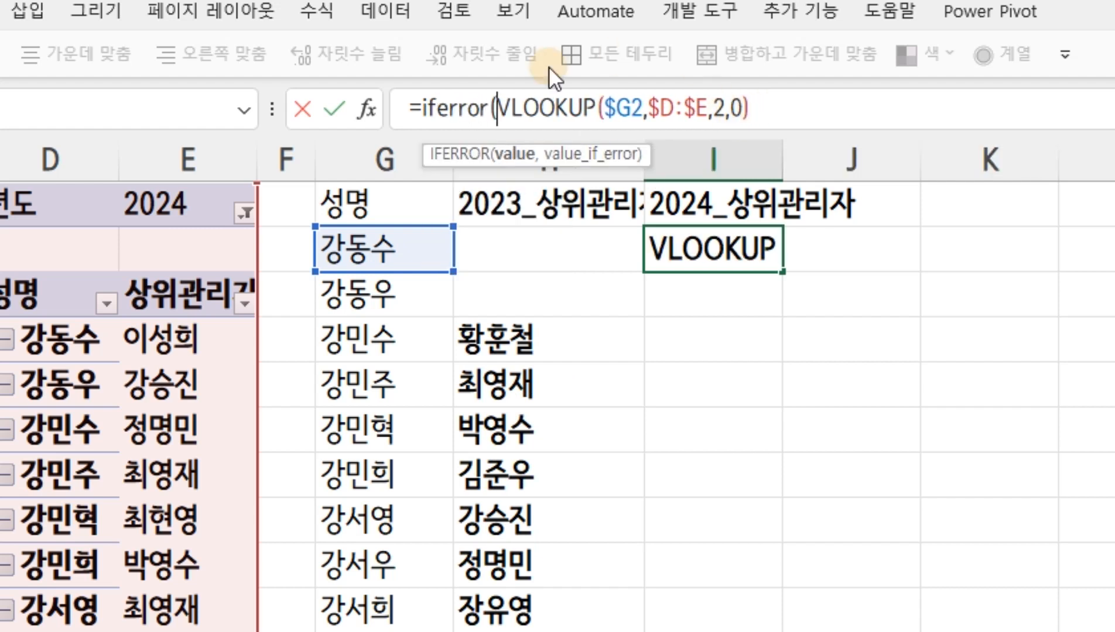
click(792, 109)
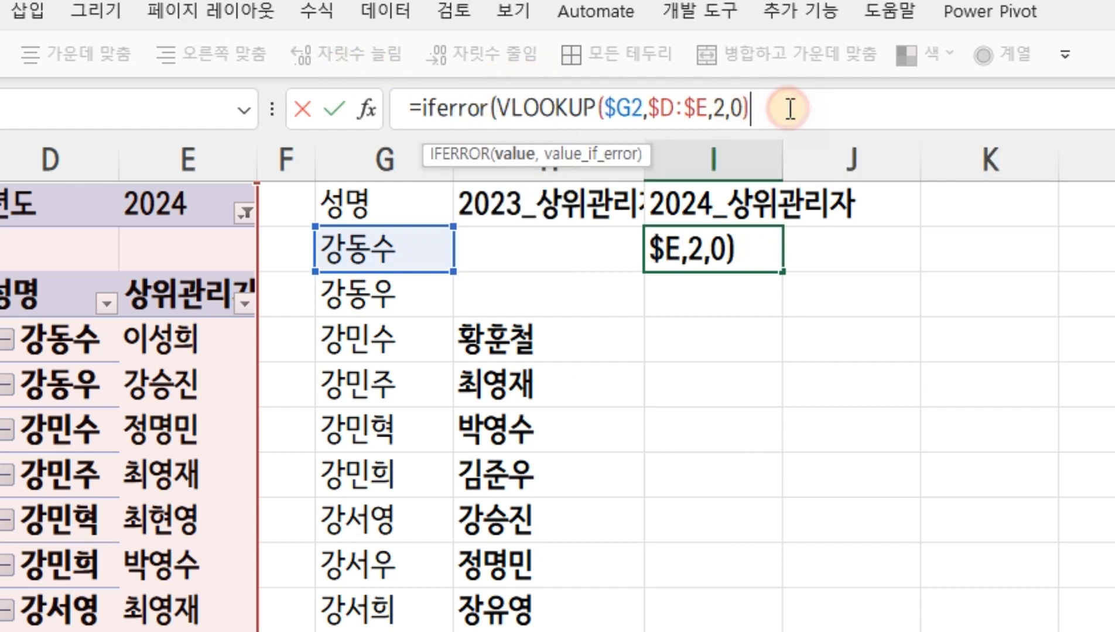
text(,)
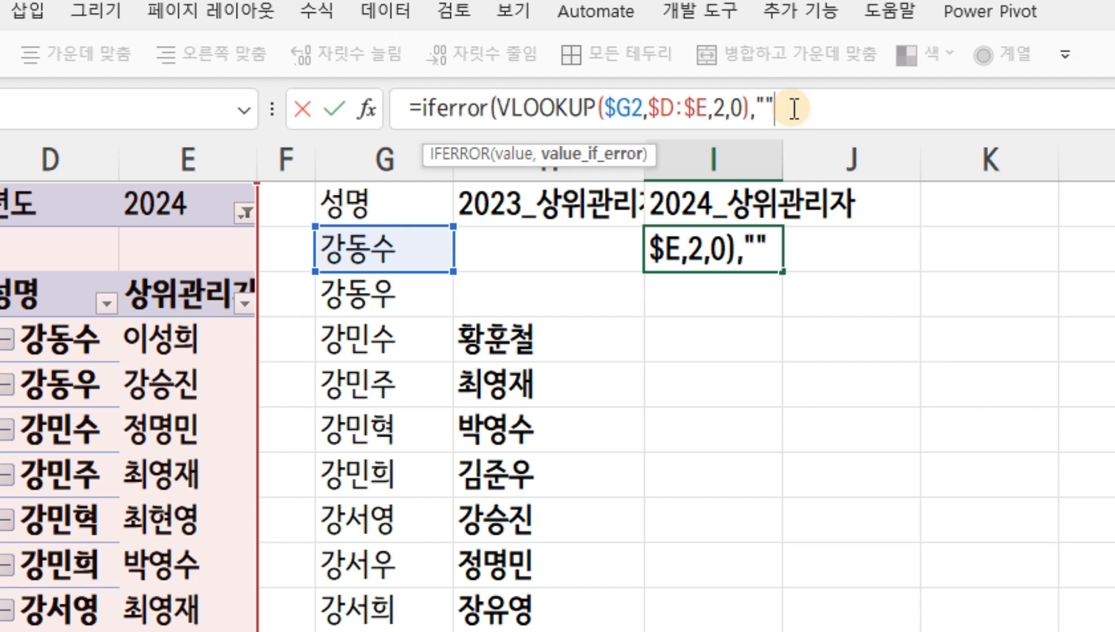
text(""))
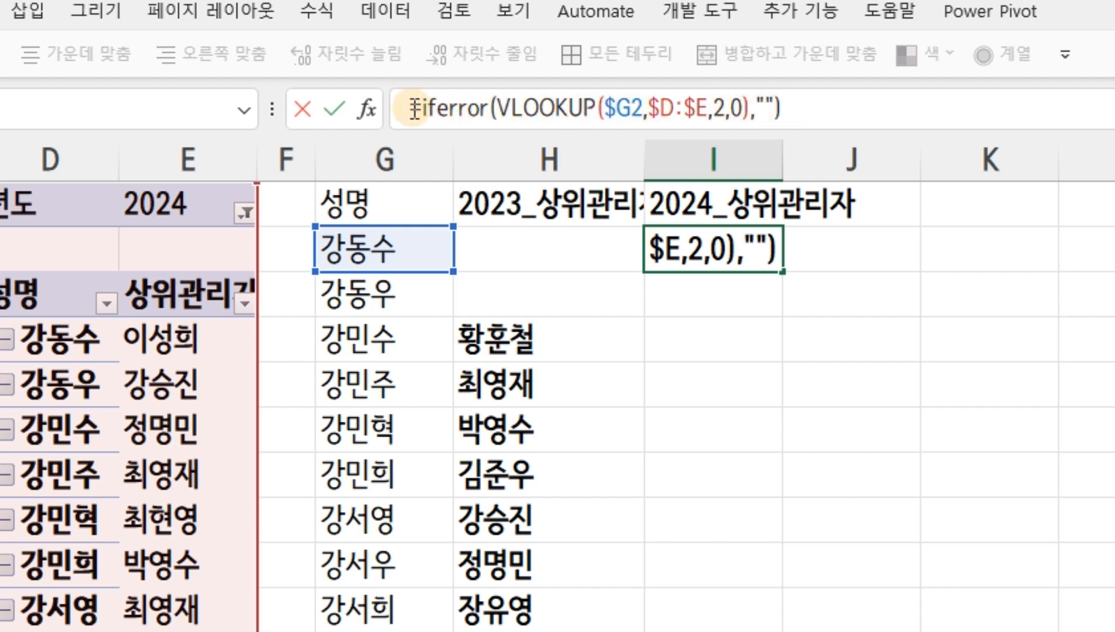
Enclose the IFERROR expression in I2 in an IF that returns "" when $G2 is empty, giving =IF($G2="","", IFERROR(VLOOKUP($G2,$D:$E,2,0),""))
click(419, 108)
text(if()
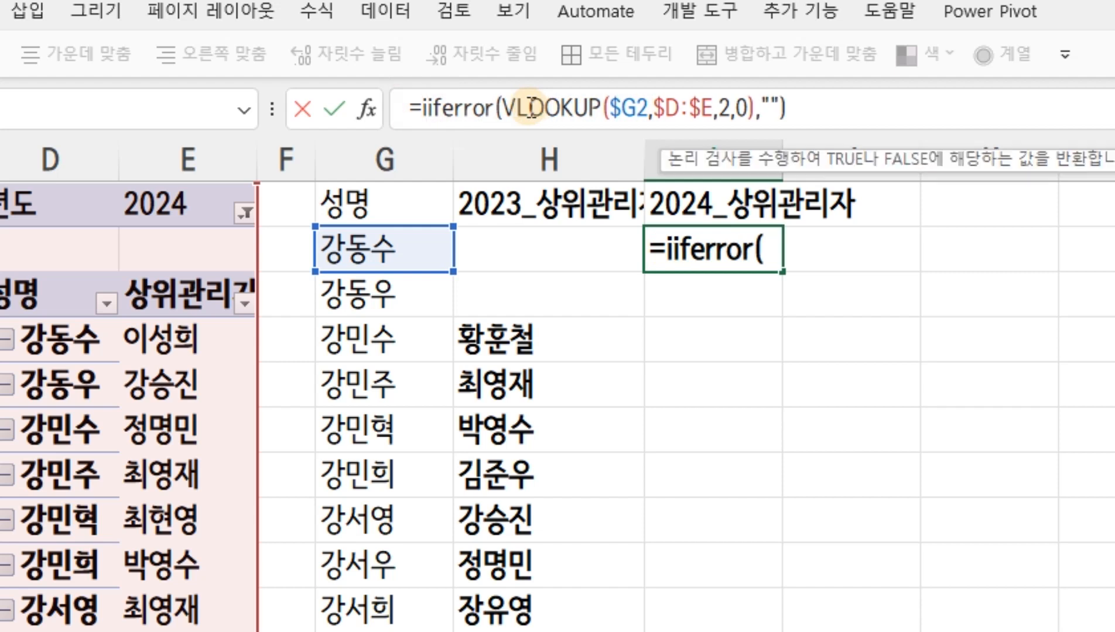
click(414, 242)
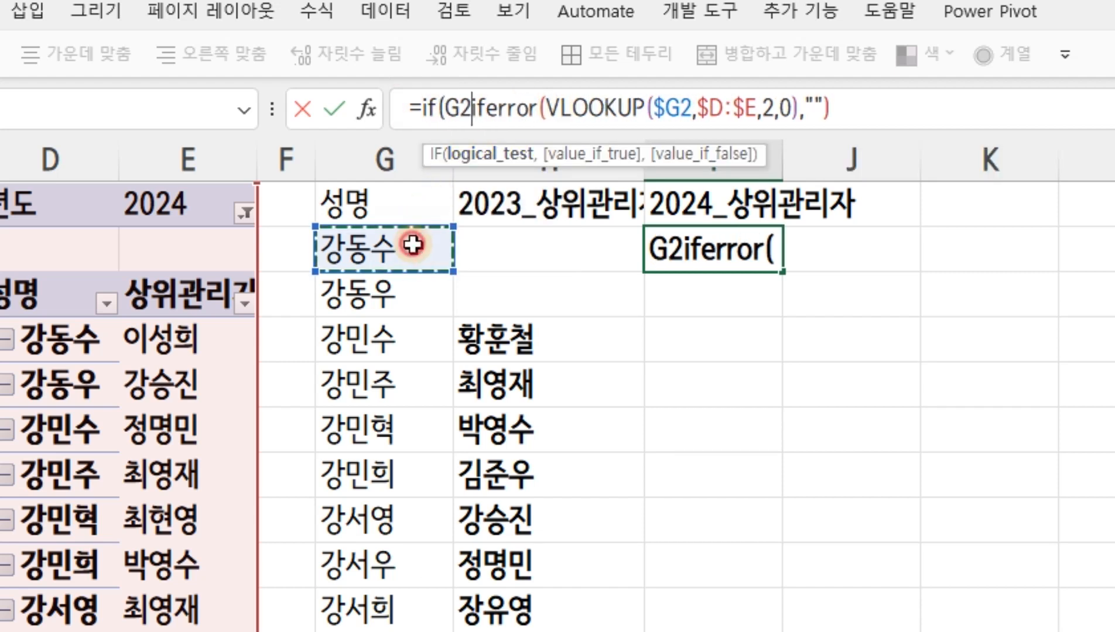
key(F4)
key(F4)
key(F4)
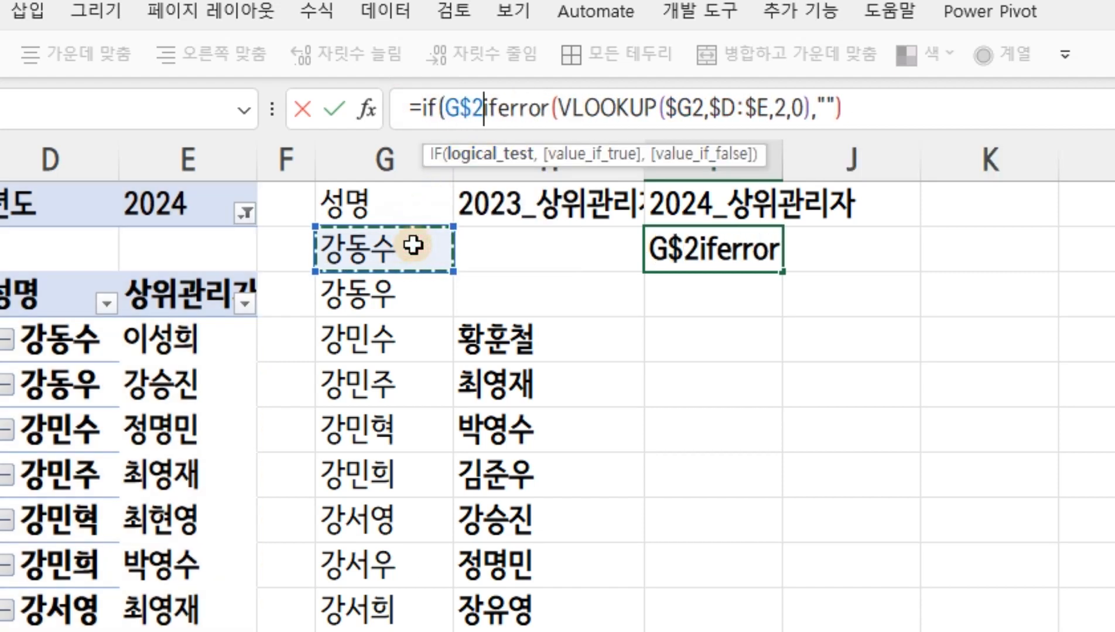
text(="","")
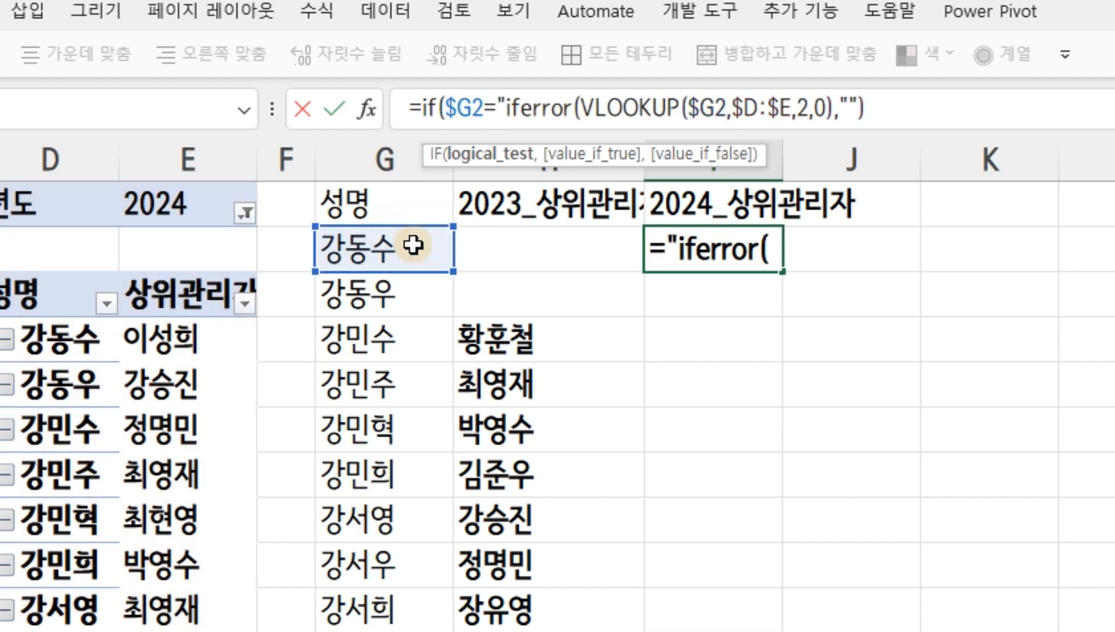
text(,)
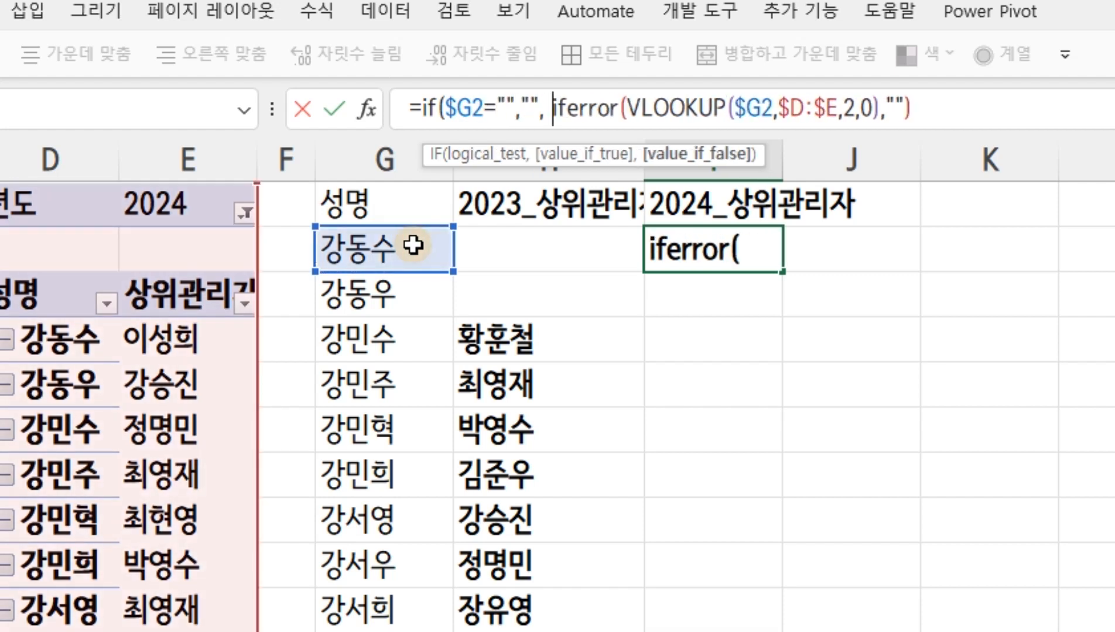
click(944, 106)
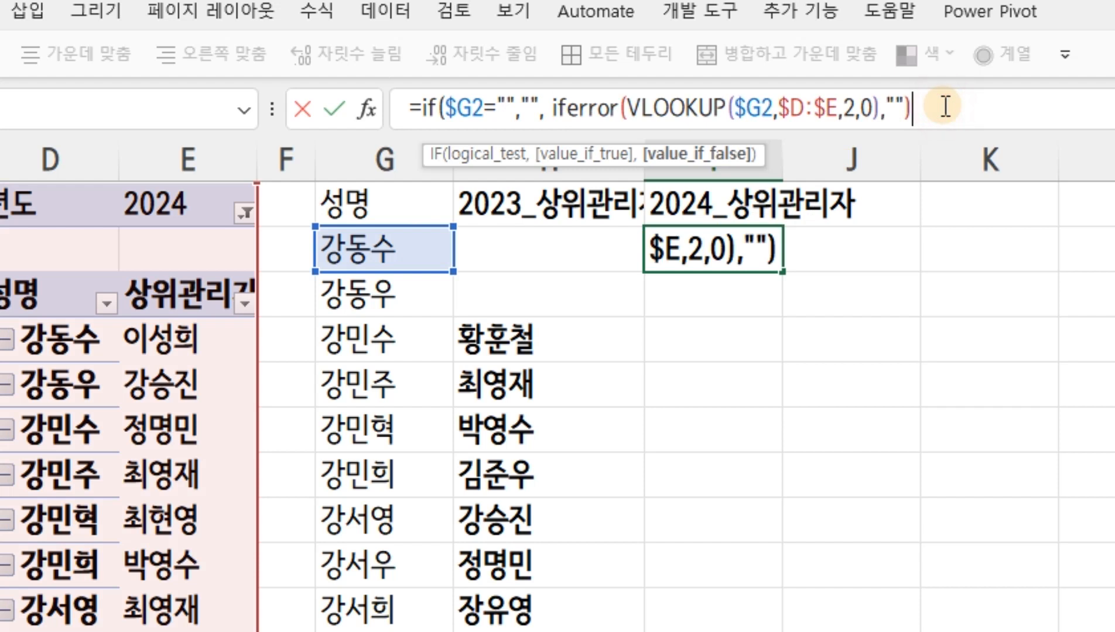
text())
key(Return)
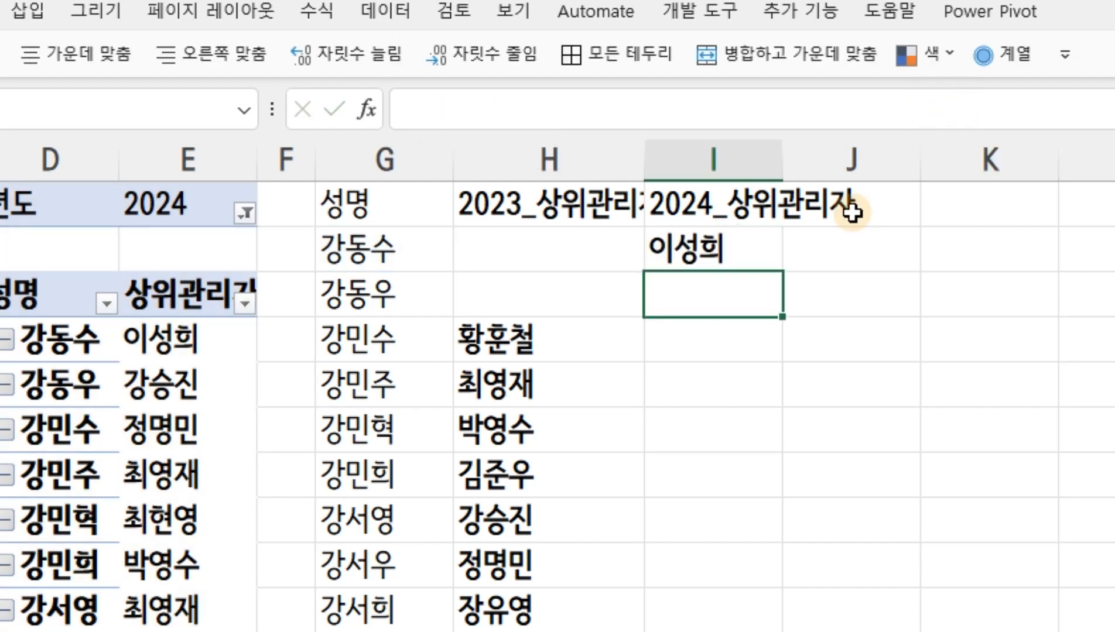
Fill the I2 formula down the 2024_상위관리자 column and autofit the widths of columns I and H
click(770, 247)
double_click(784, 272)
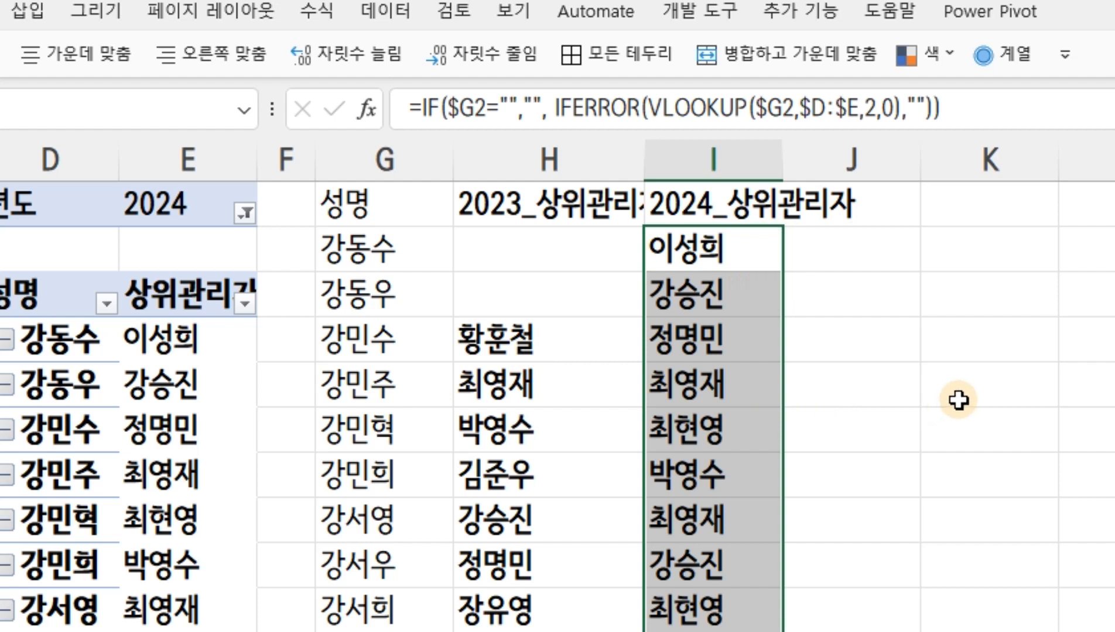
double_click(785, 163)
double_click(645, 157)
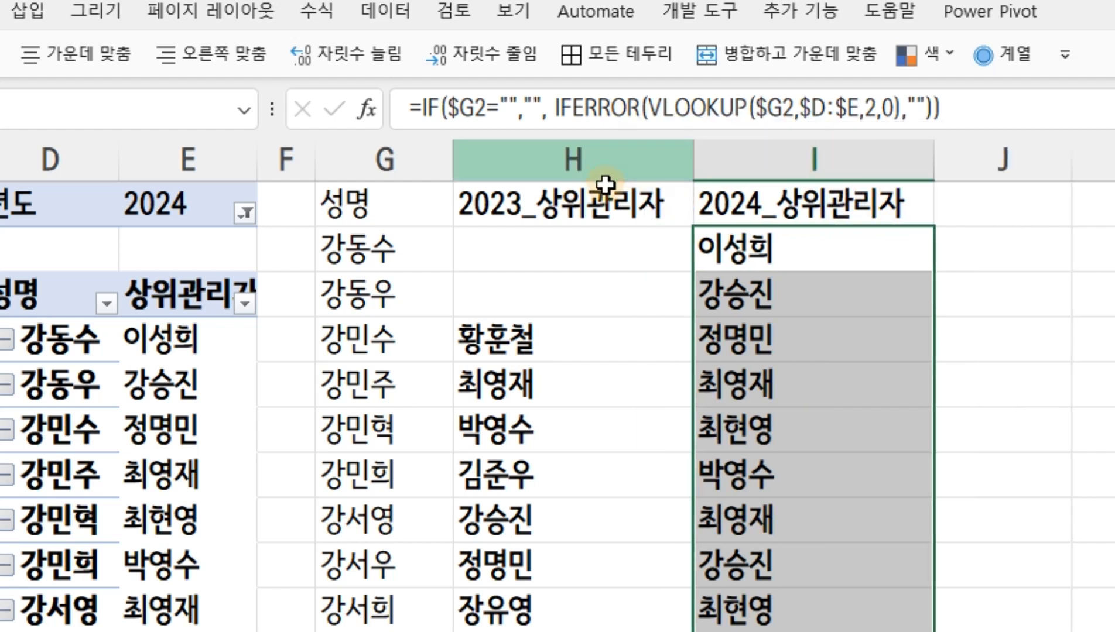
Examine the 2023_상위관리자 and 2024_상위관리자 columns side by side and compare the formulas in H2 and I2
click(600, 203)
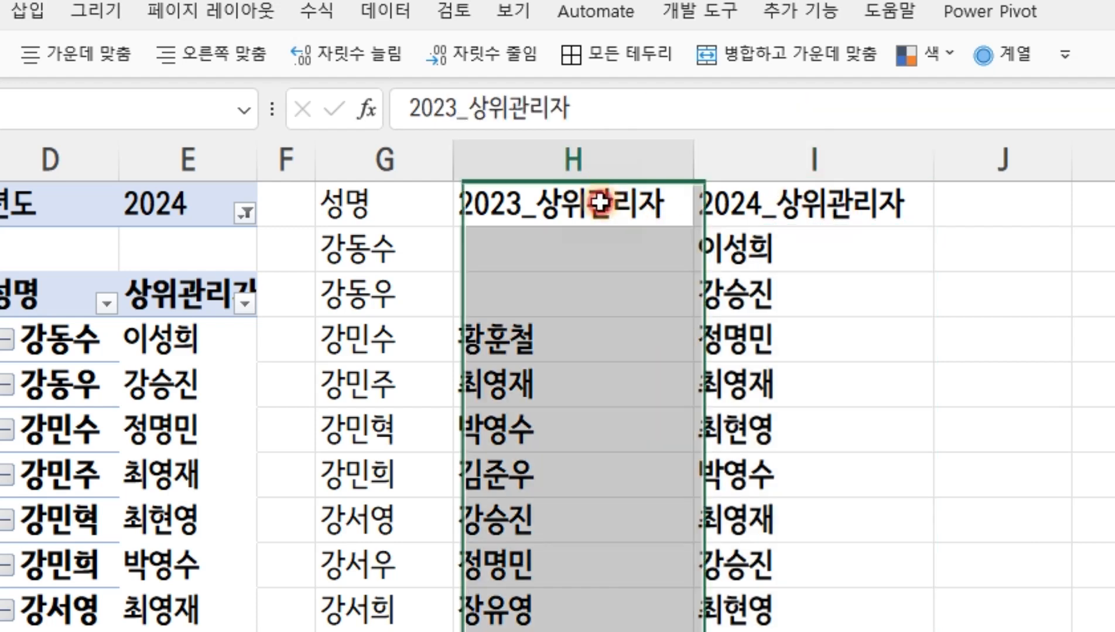
click(805, 212)
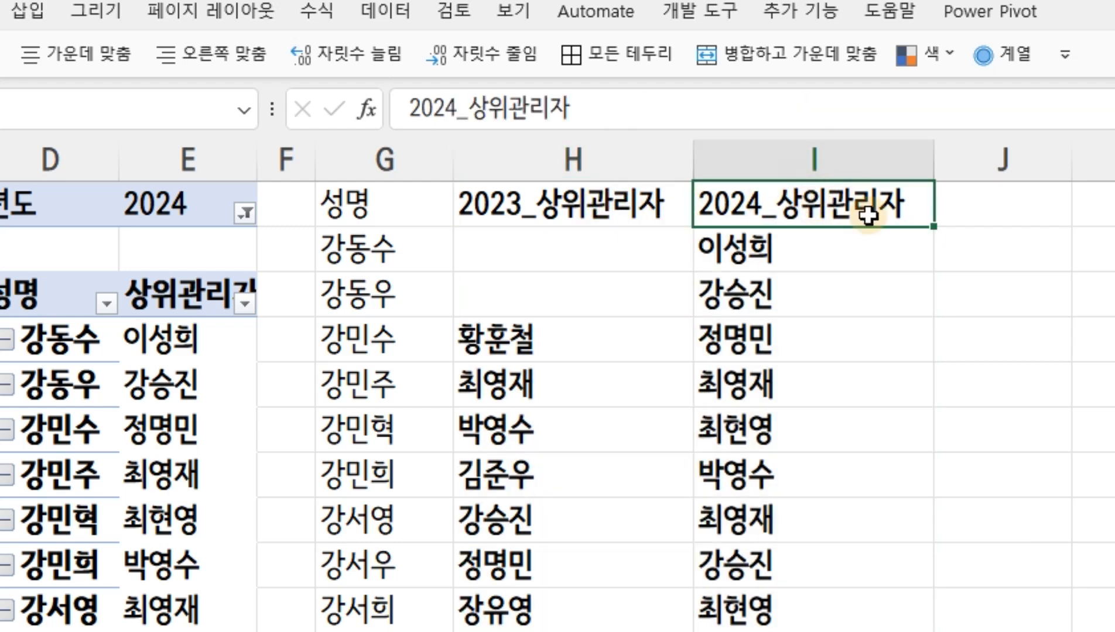
scroll(873, 234, down, 3)
scroll(877, 236, up, 2)
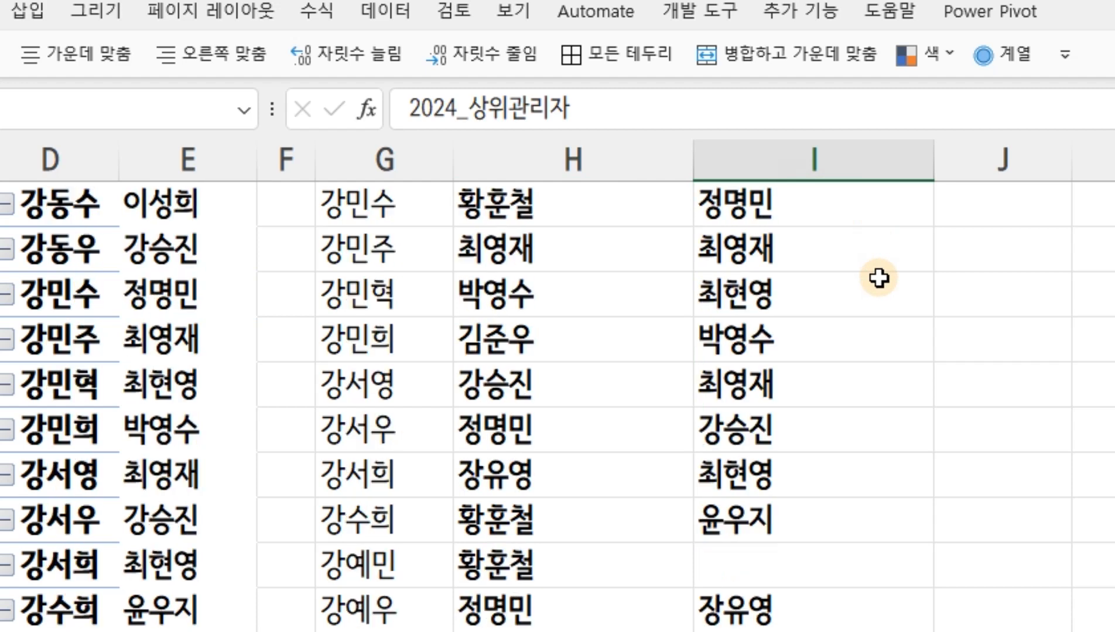
scroll(878, 278, up, 1)
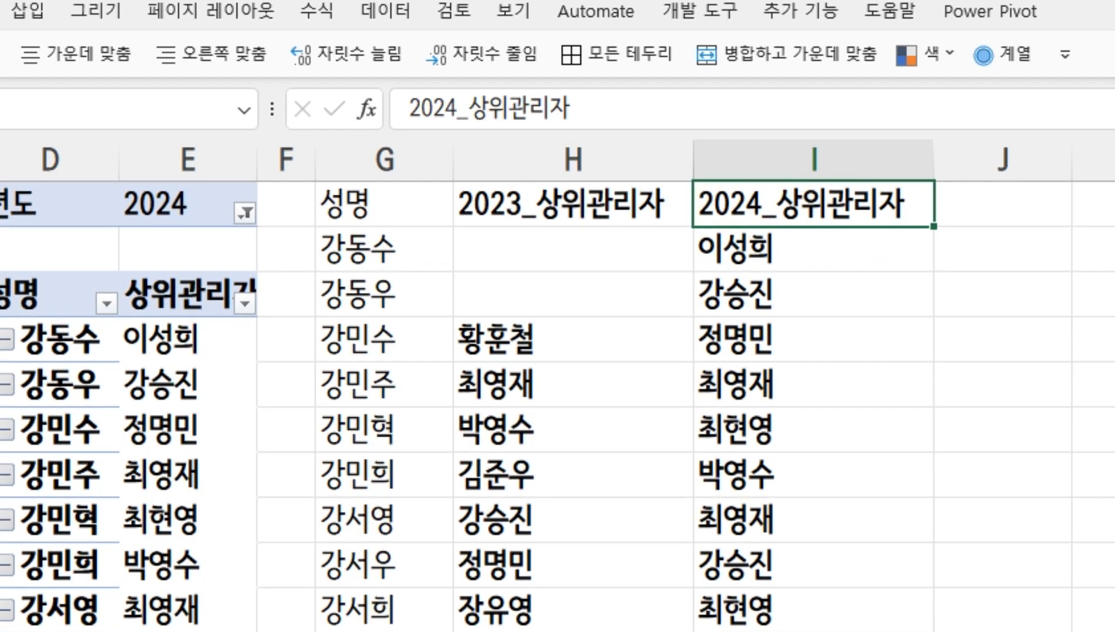
scroll(556, 381, right, 2)
click(396, 242)
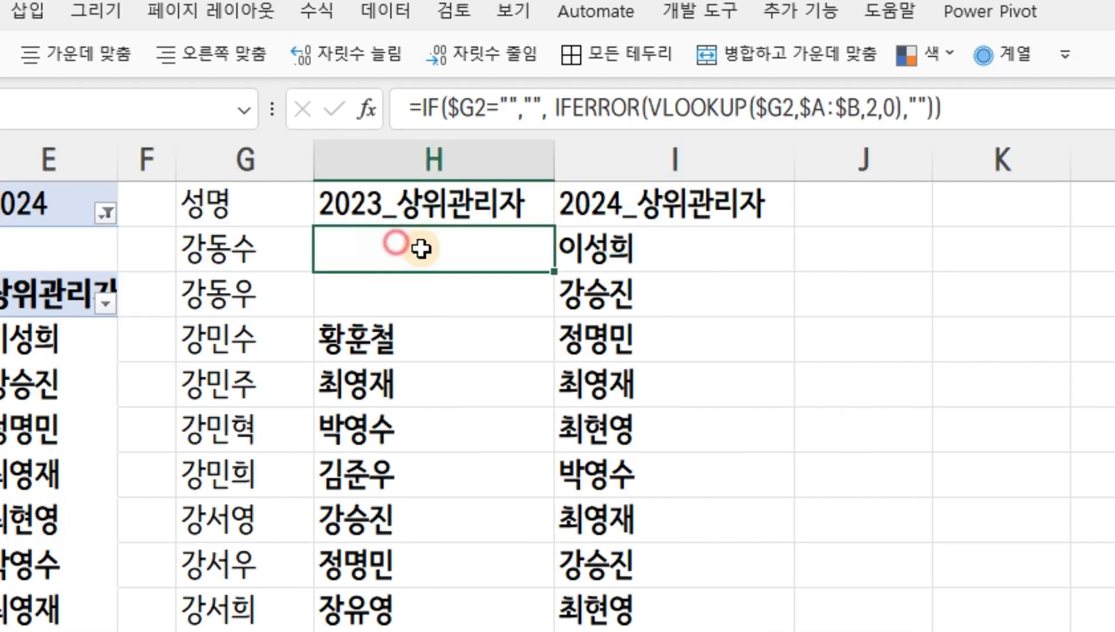
click(596, 249)
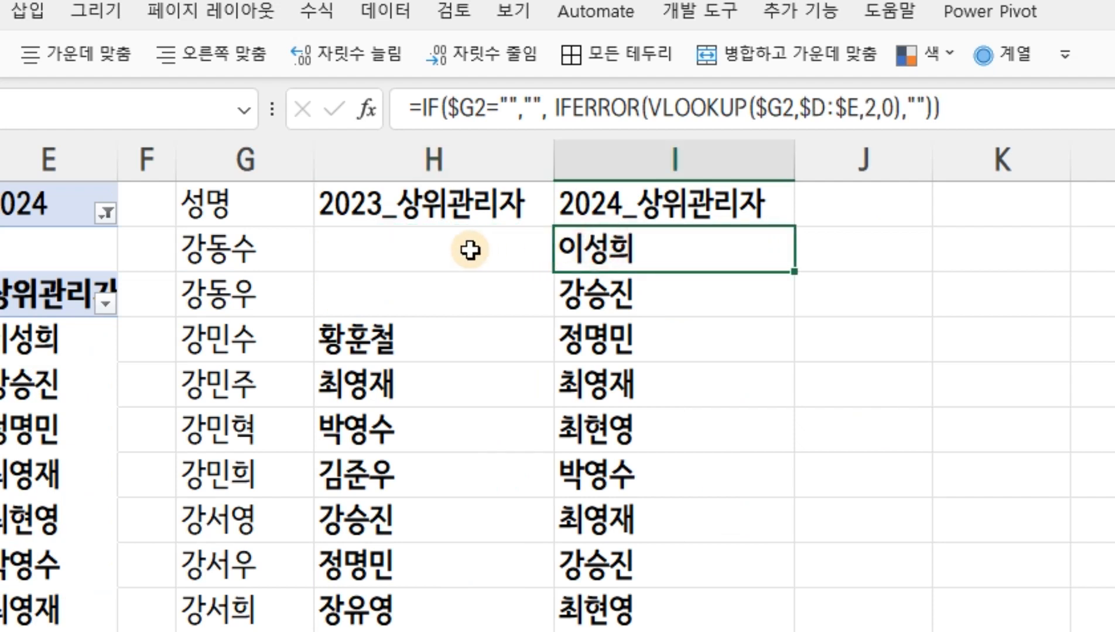
Compare the 2023_상위관리자 and 2024_상위관리자 entries in rows 2 and 4
click(840, 252)
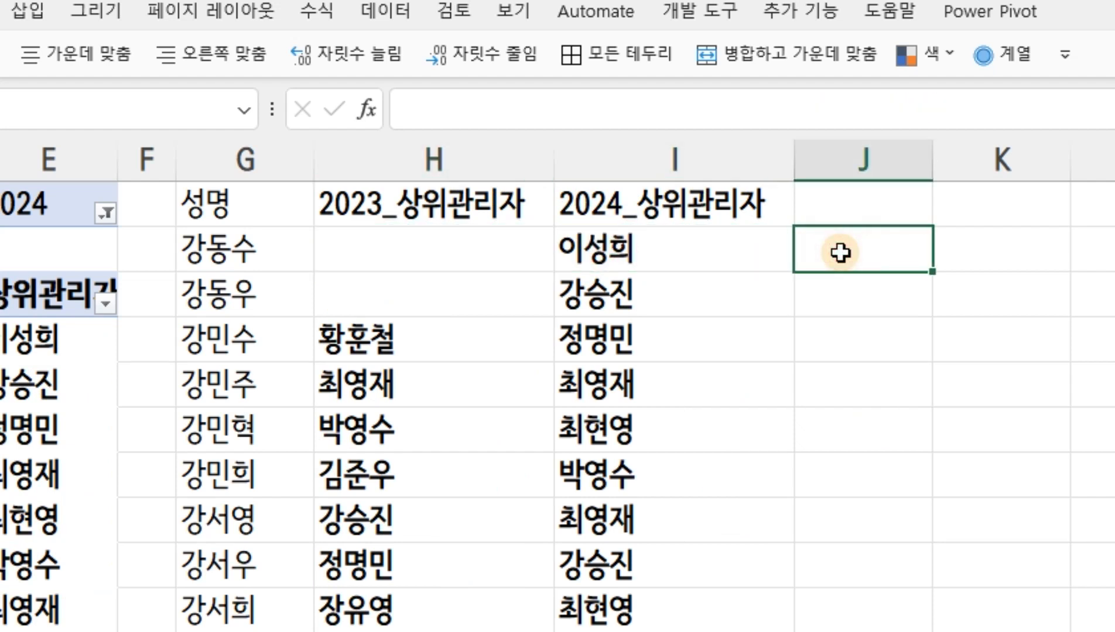
click(666, 251)
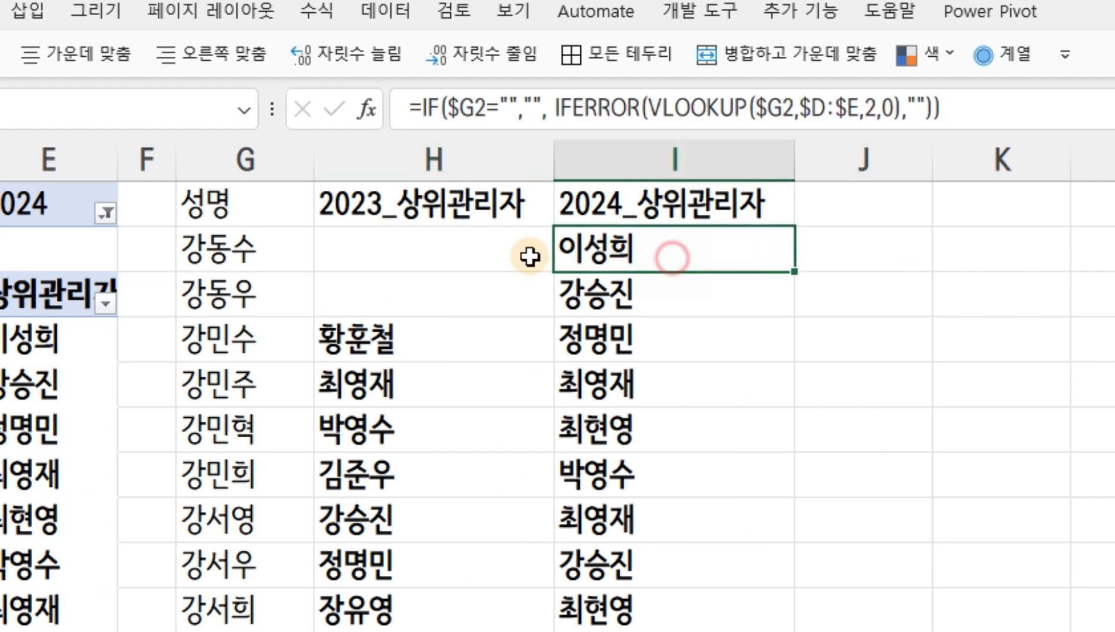
click(884, 258)
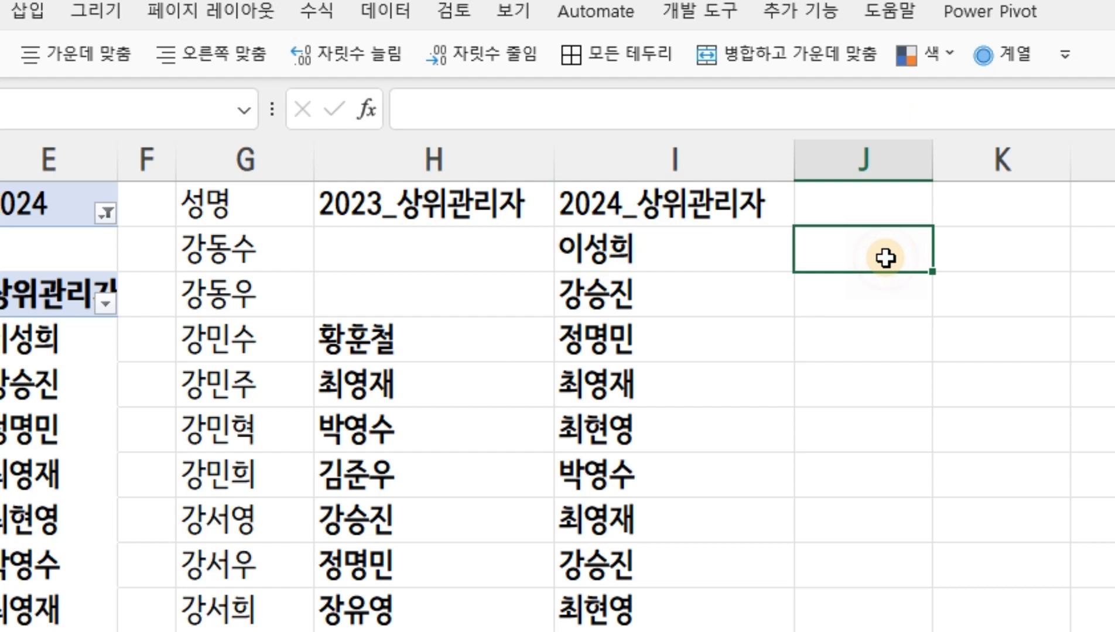
click(373, 345)
click(585, 343)
click(435, 336)
click(646, 338)
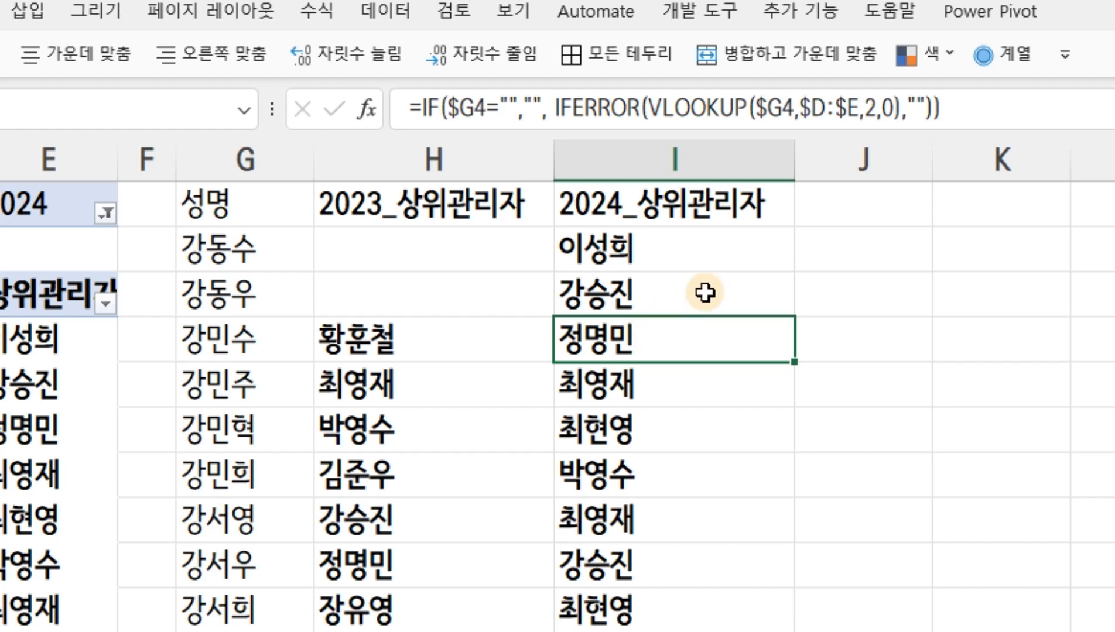
Enter the column header 관리자변화 in J1, beside 2024_상위관리자
click(856, 203)
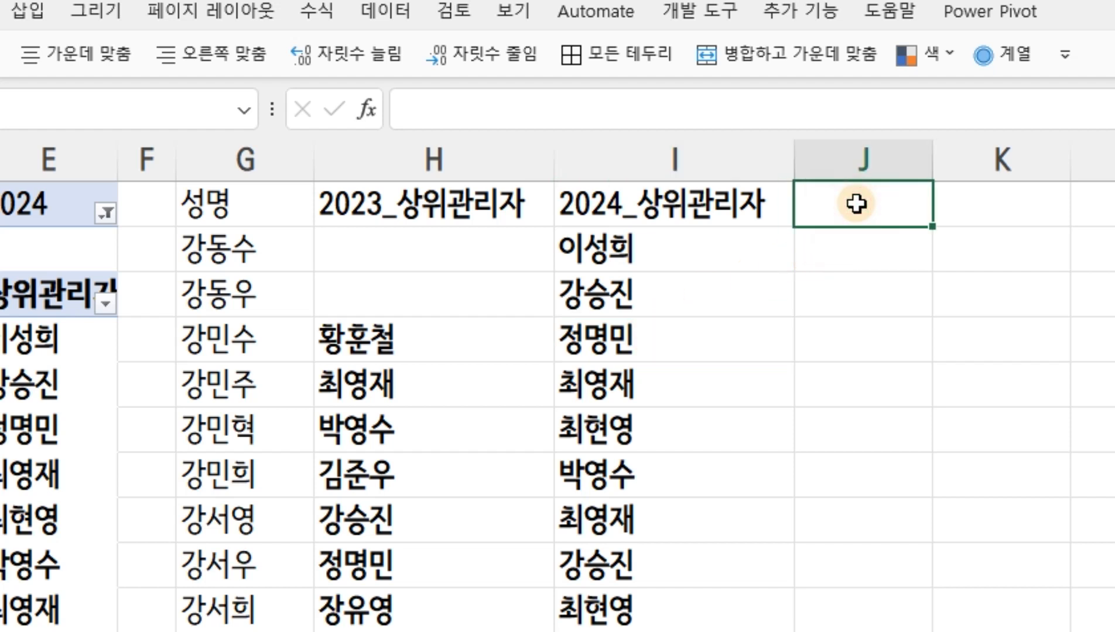
text(r)
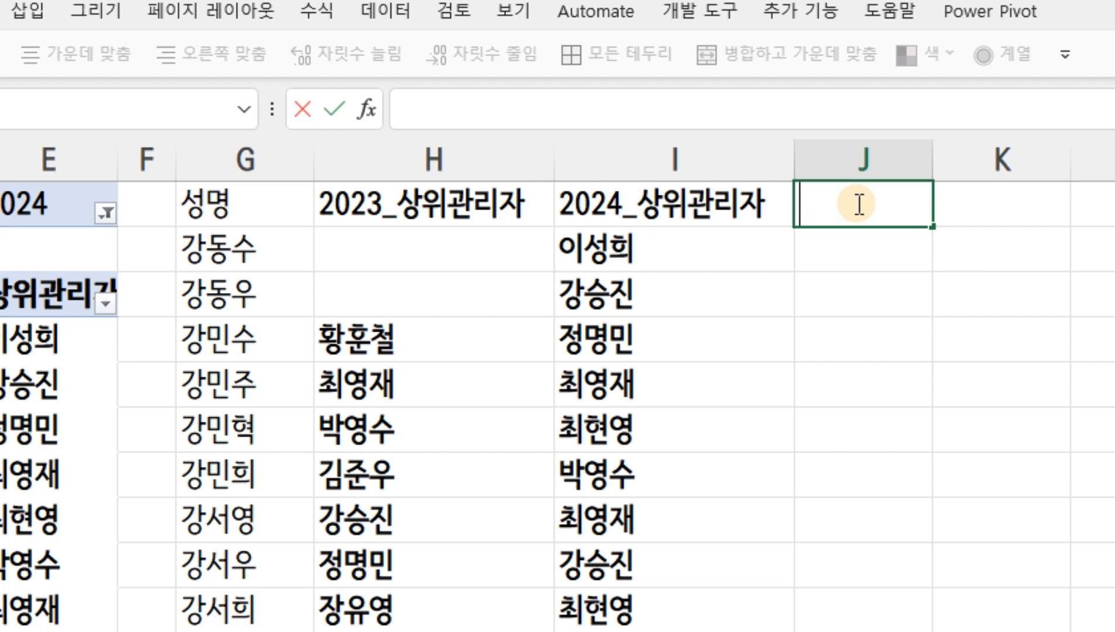
text(hksflwk)
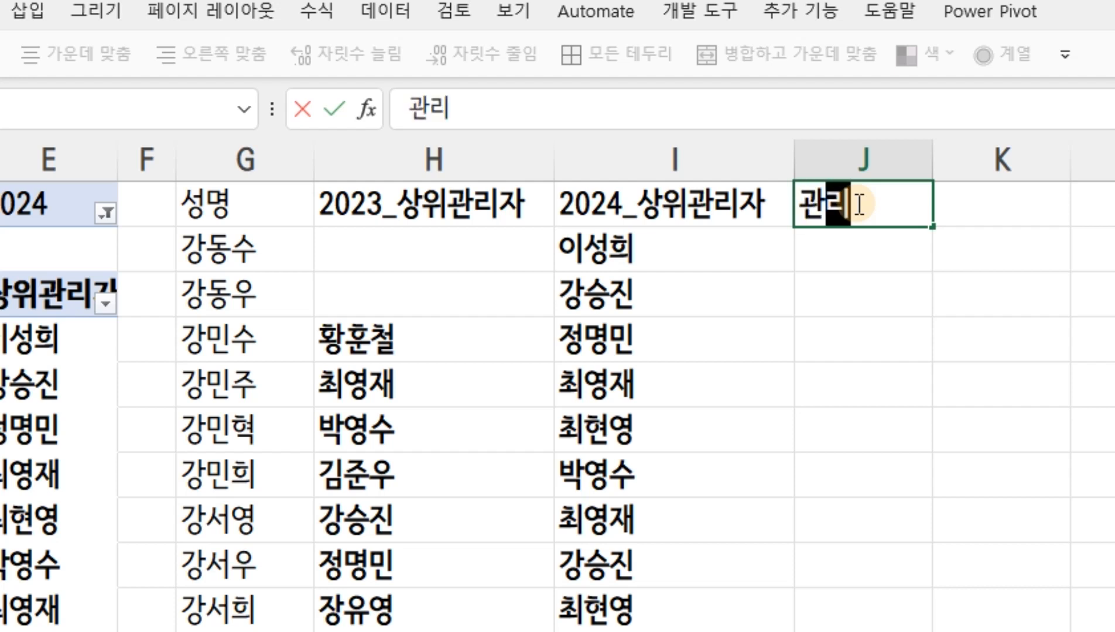
text(vksek)
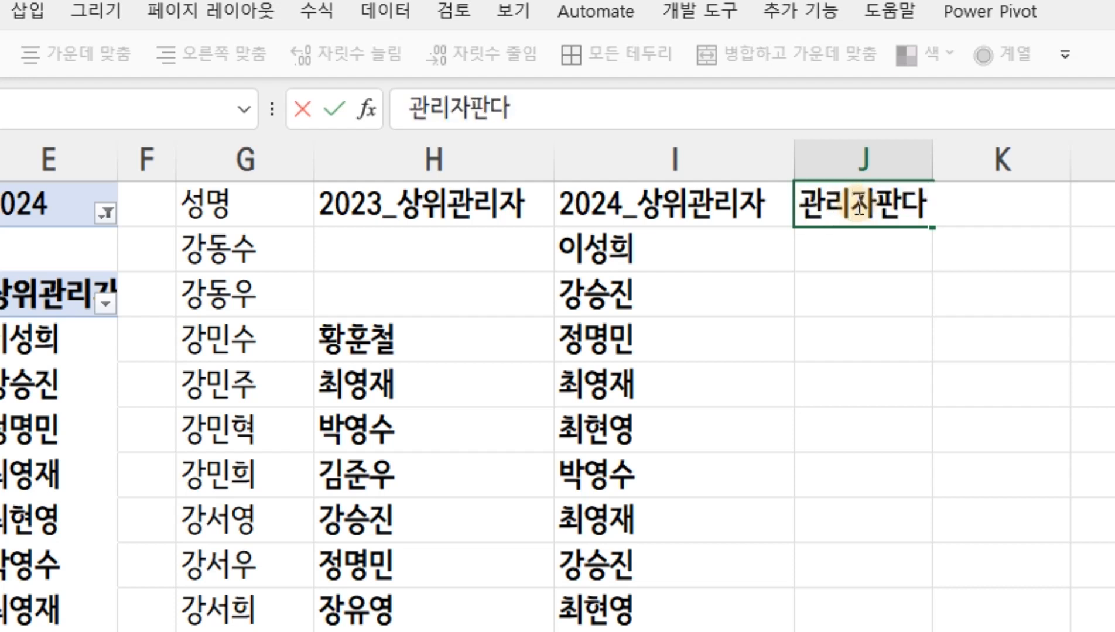
key(BackSpace)
key(BackSpace)
key(BackSpace)
text(qjsghk)
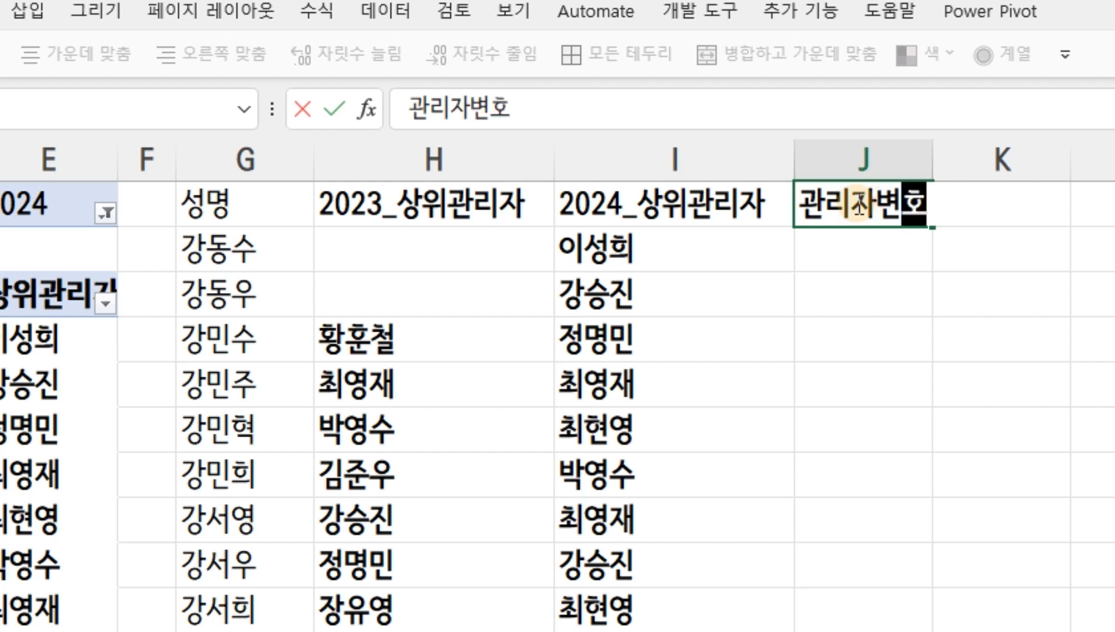
key(Return)
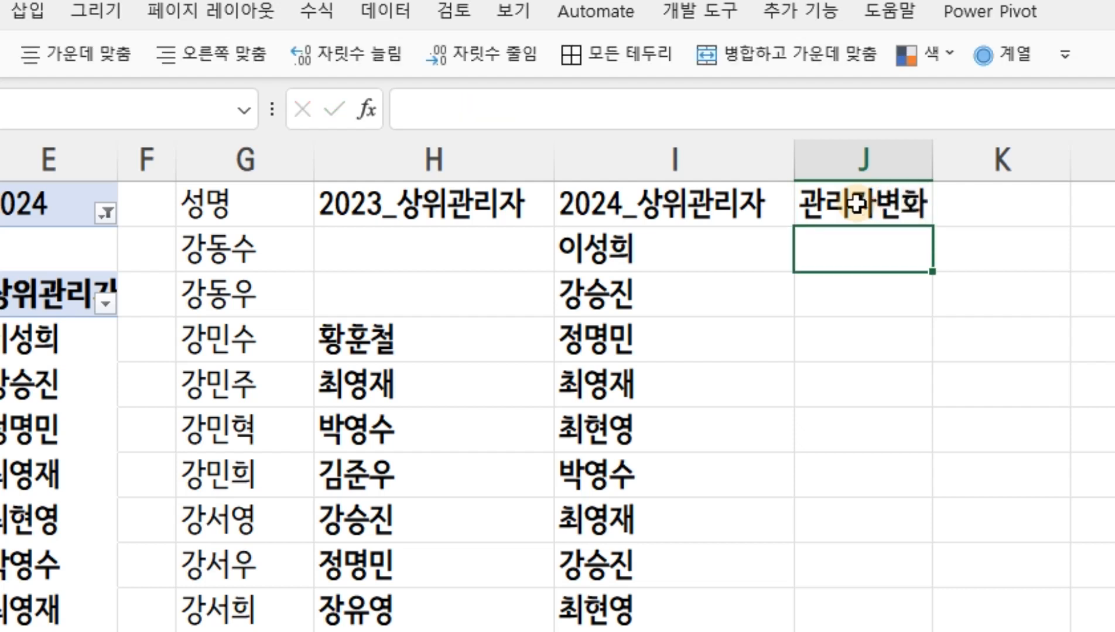
text(=k)
key(BackSpace)
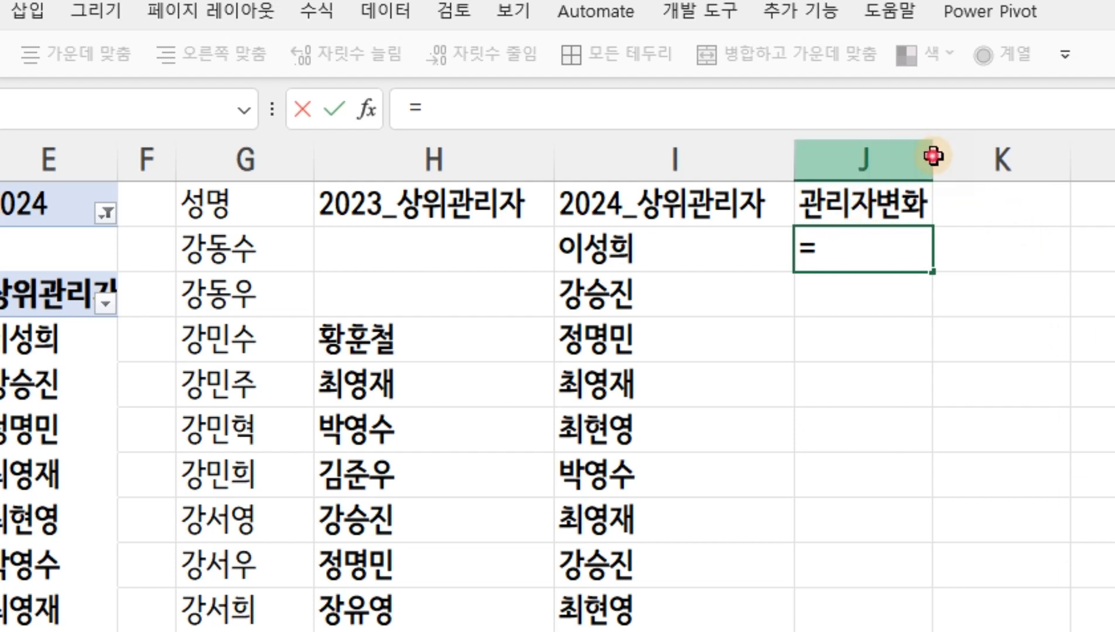
drag(932, 156, 1047, 157)
key(Escape)
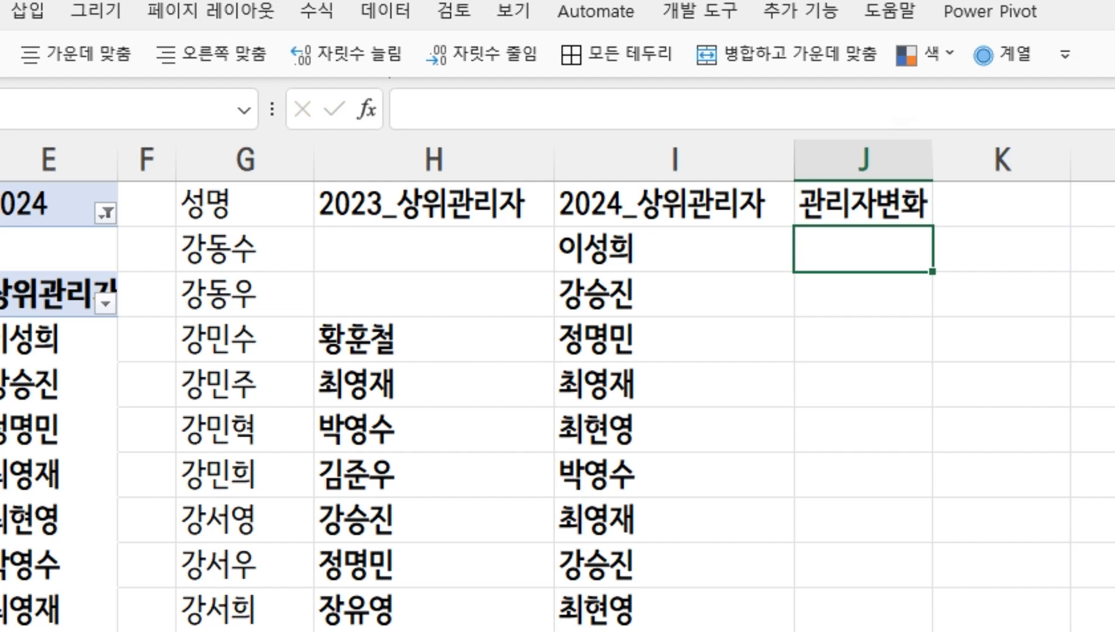
Widen column J to make room for a long formula and narrow column H
scroll(557, 387, right, 1)
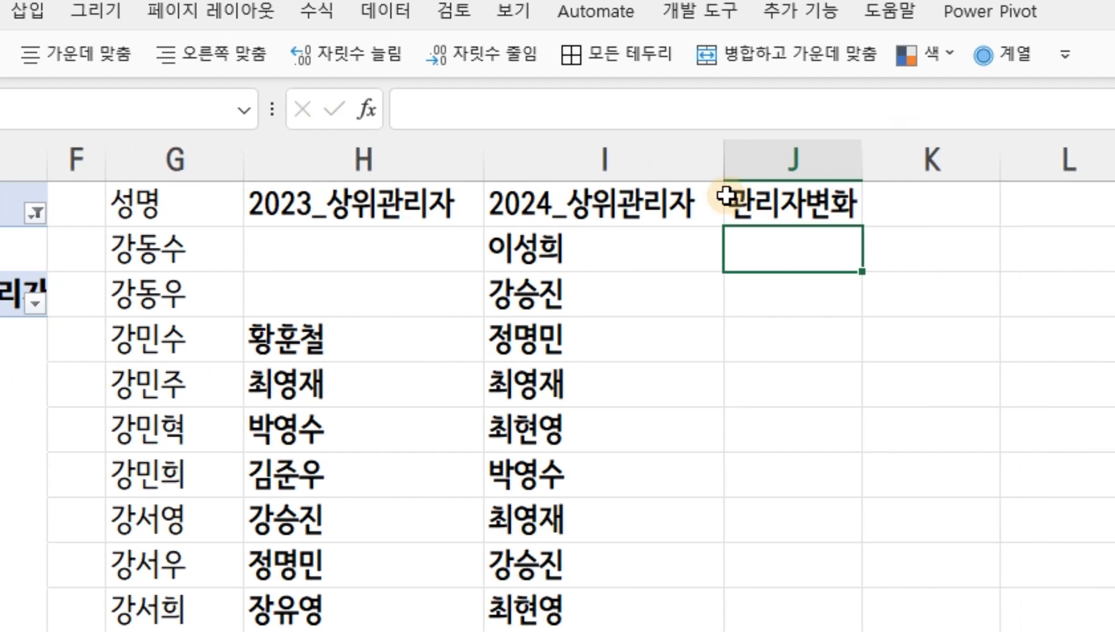
drag(862, 167, 1007, 178)
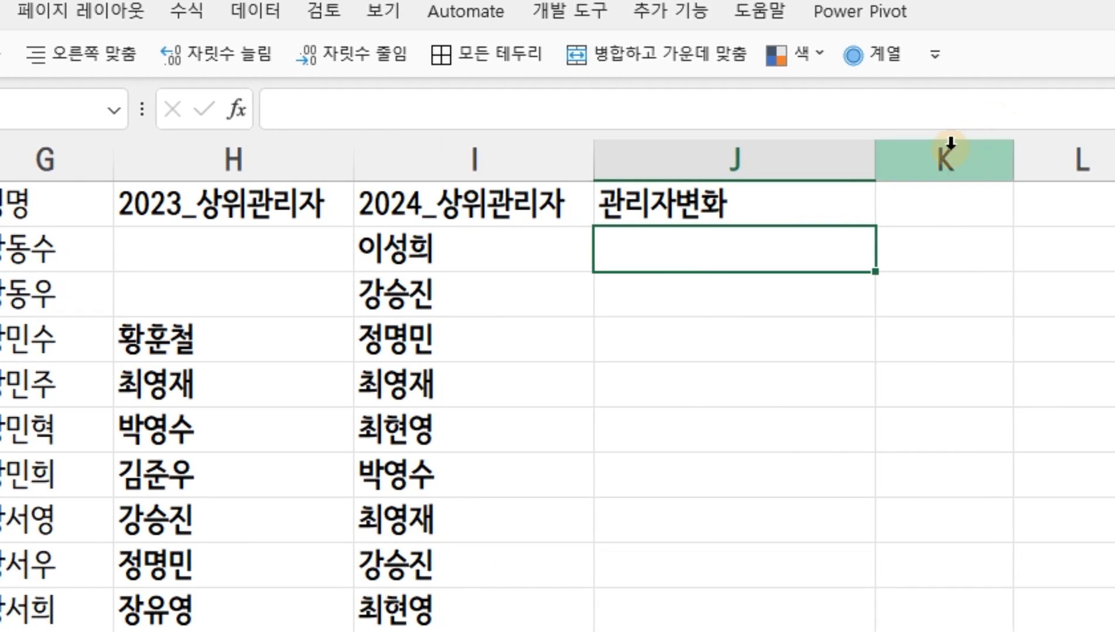
drag(882, 168, 935, 170)
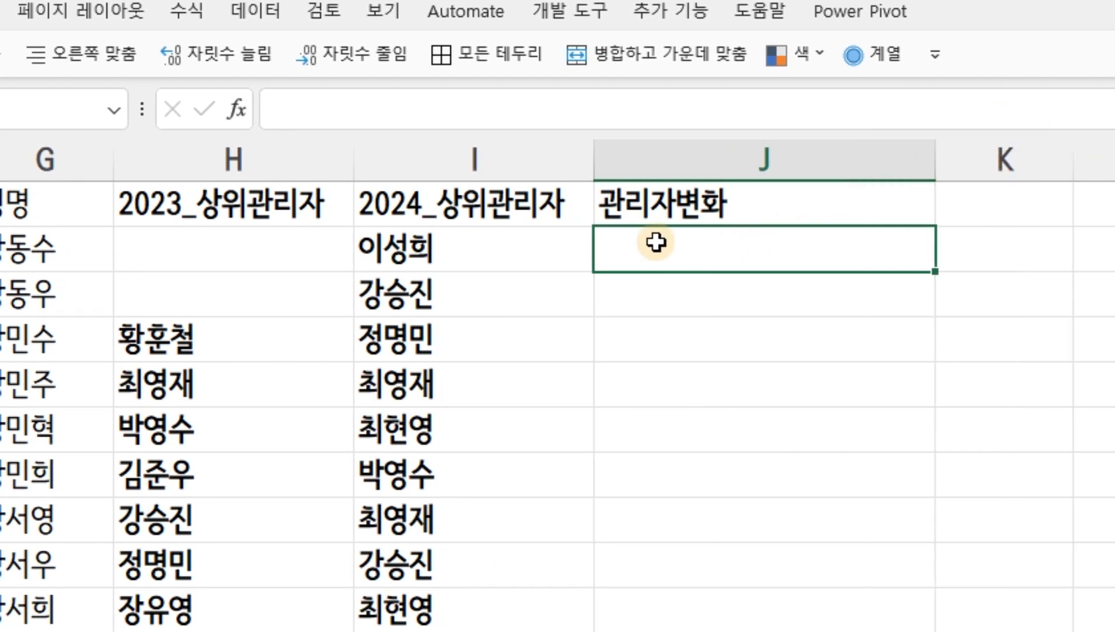
drag(355, 170, 292, 169)
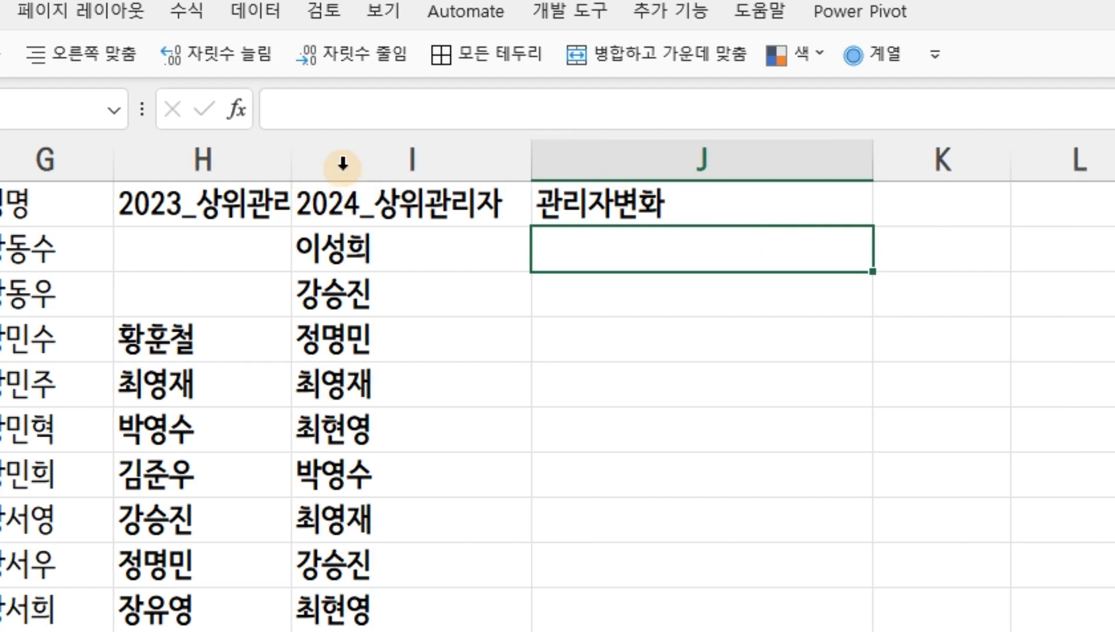
Start an IF formula in J2 with an OR test whose first condition is $H2=""
click(613, 254)
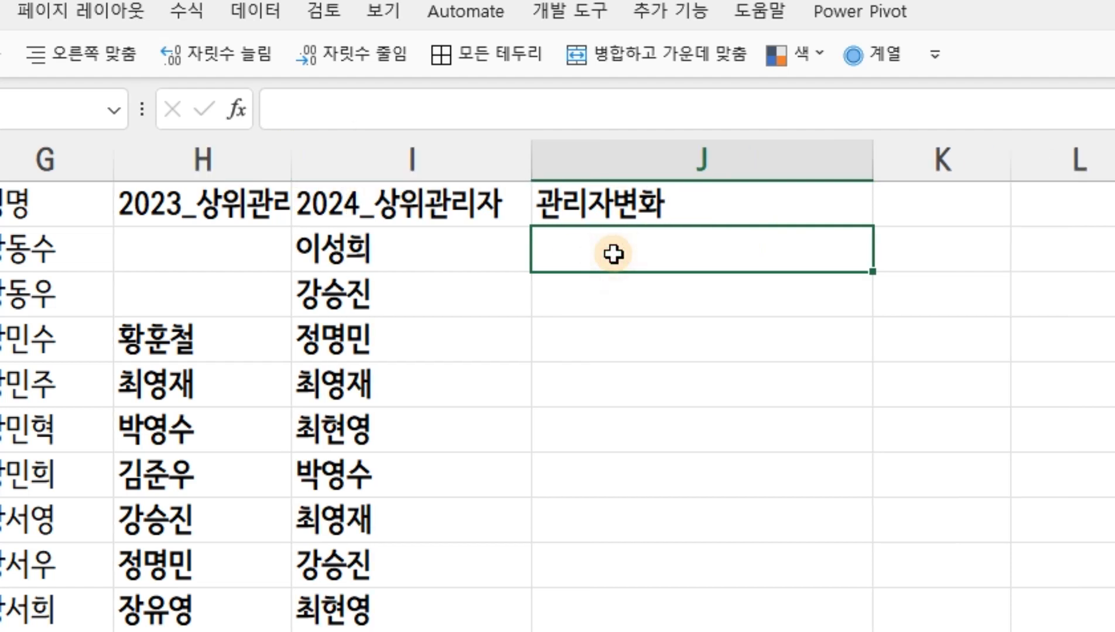
text(=ㅑㄹ)
key(BackSpace)
key(BackSpace)
text(if(o)
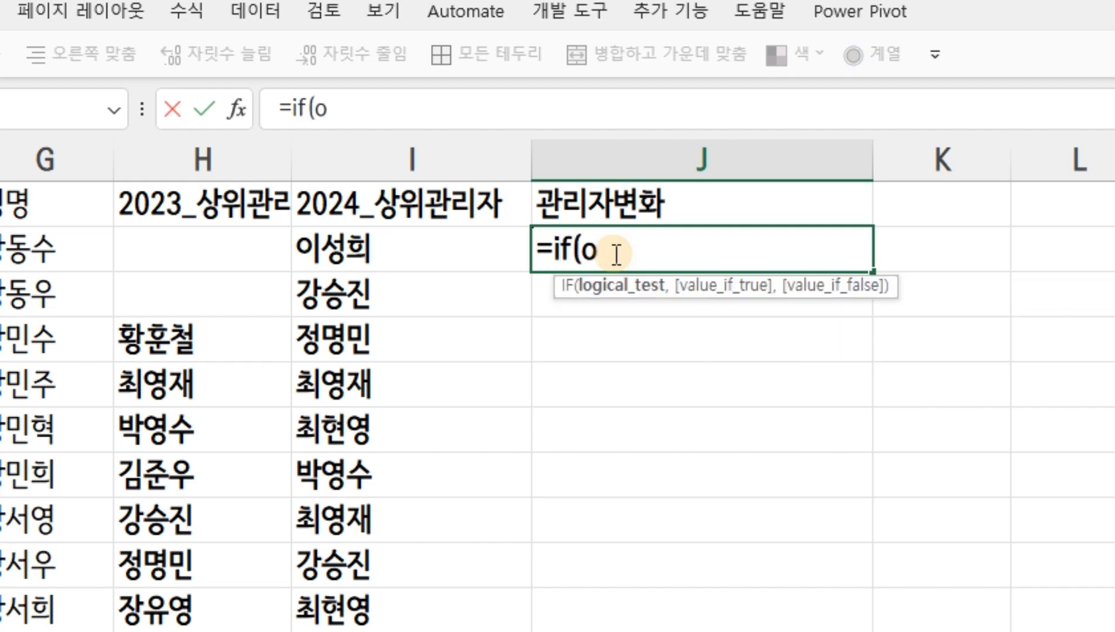
text(r)
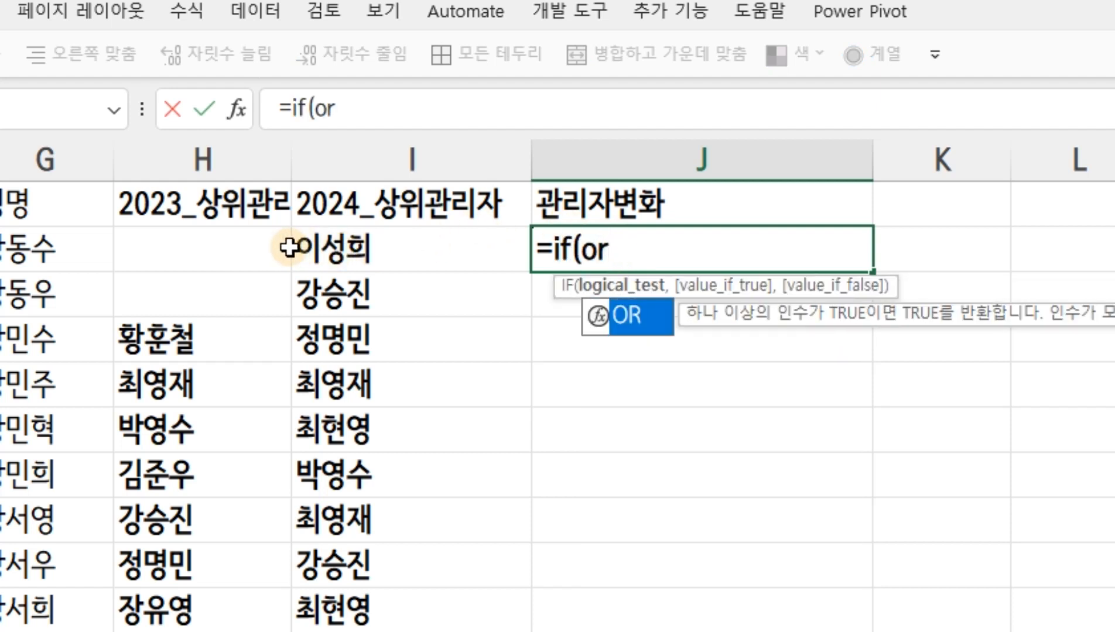
text(()
click(242, 254)
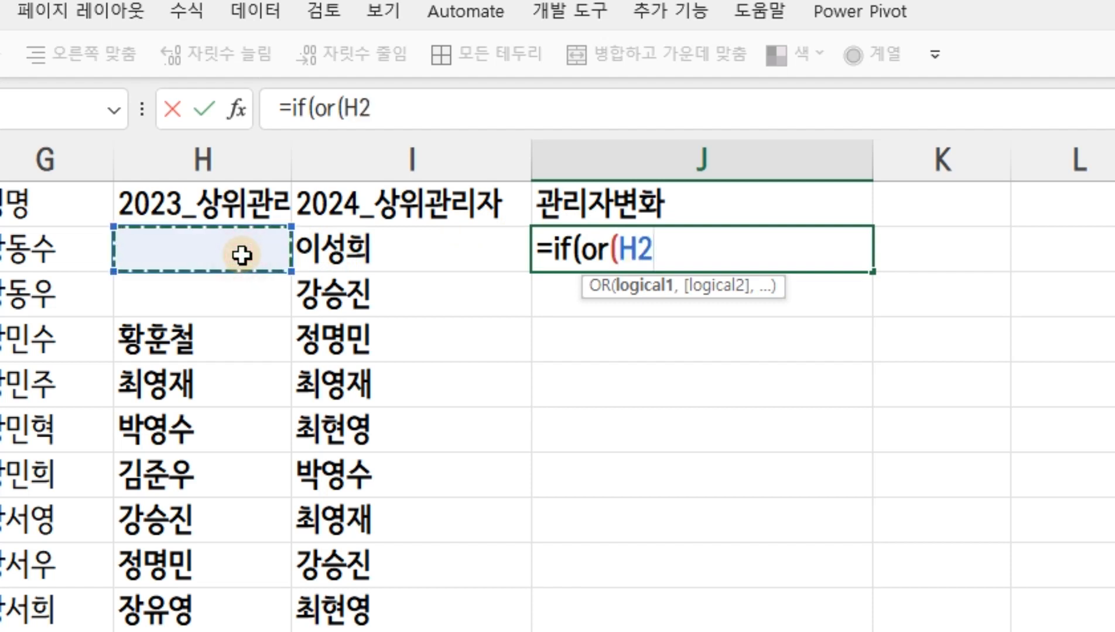
key(F4)
key(F4)
key(F4)
text(=)
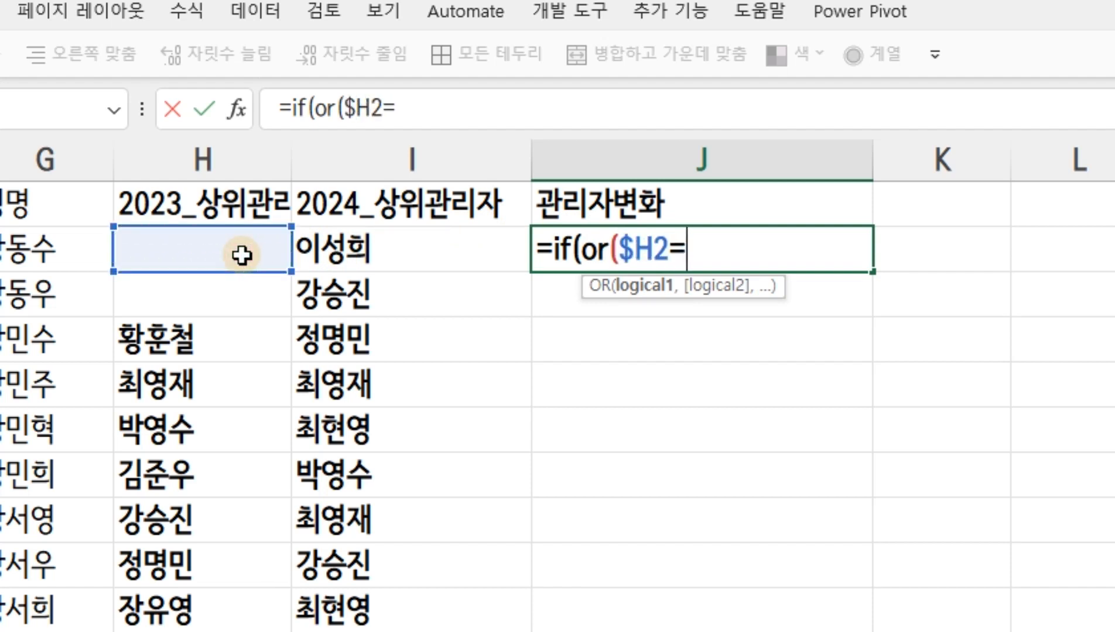
text("",)
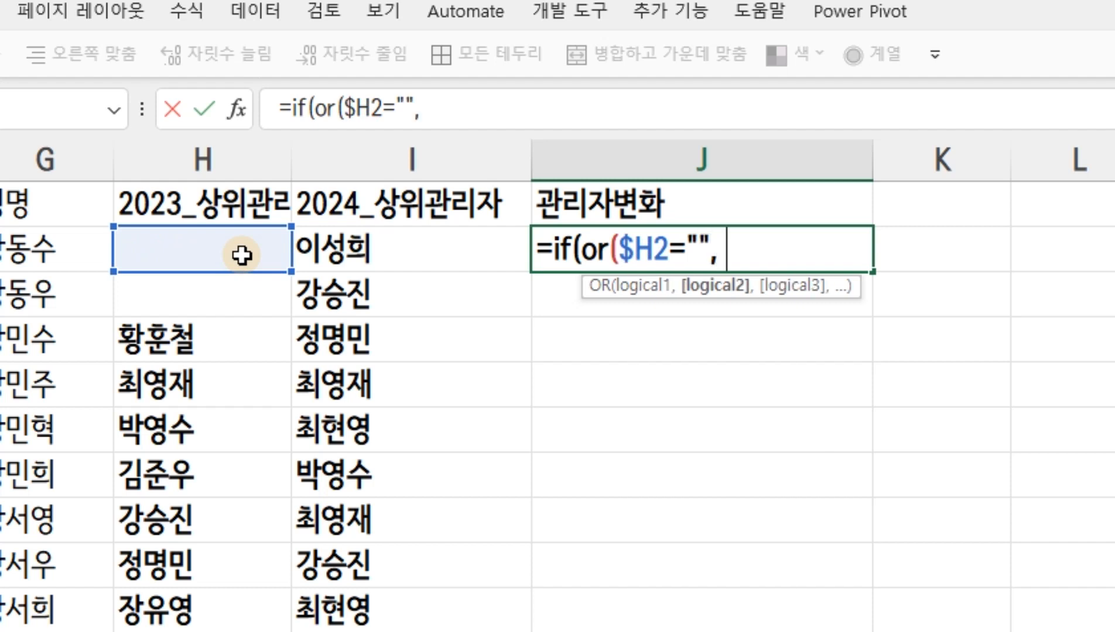
Add $I2="" as the second OR condition in J2 and return "" when either condition is true
click(448, 244)
key(F4)
key(F4)
key(F4)
text(=)
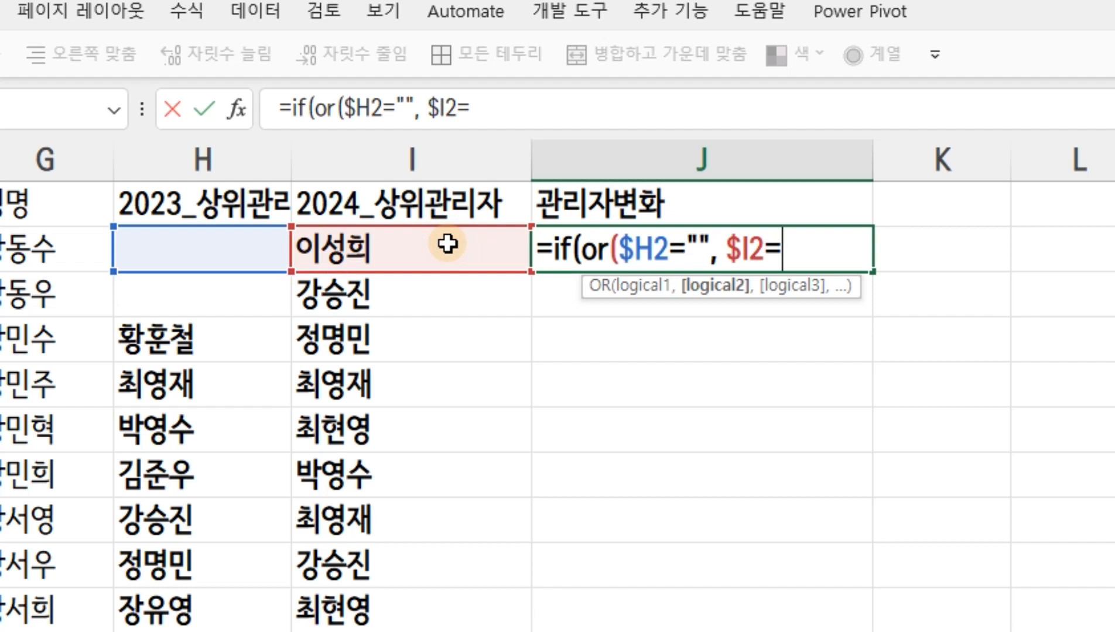
text(""),)
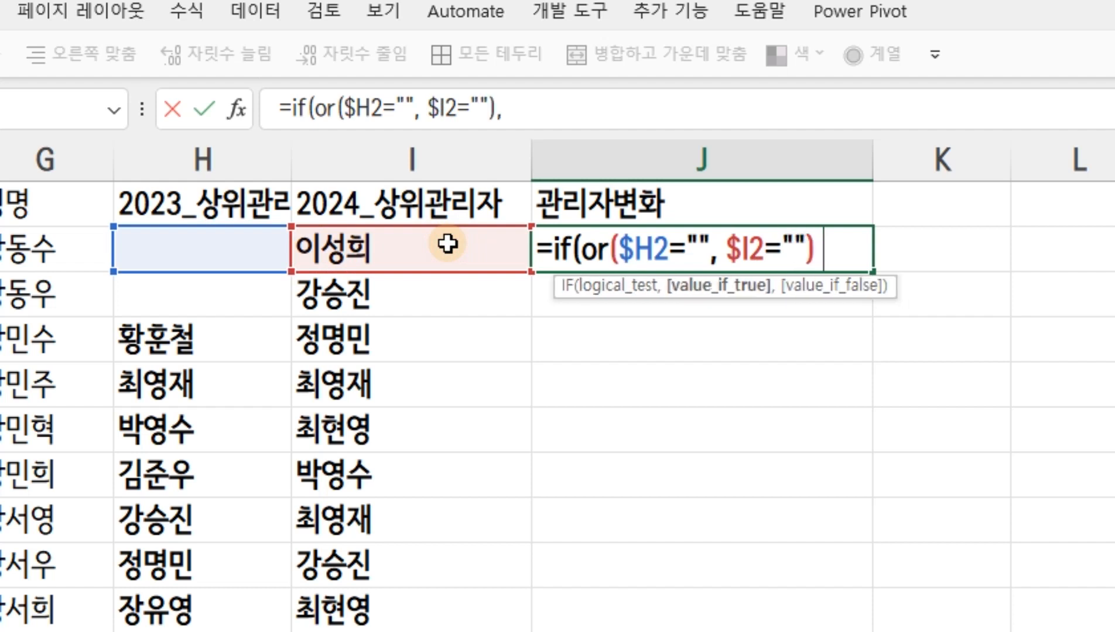
text("",)
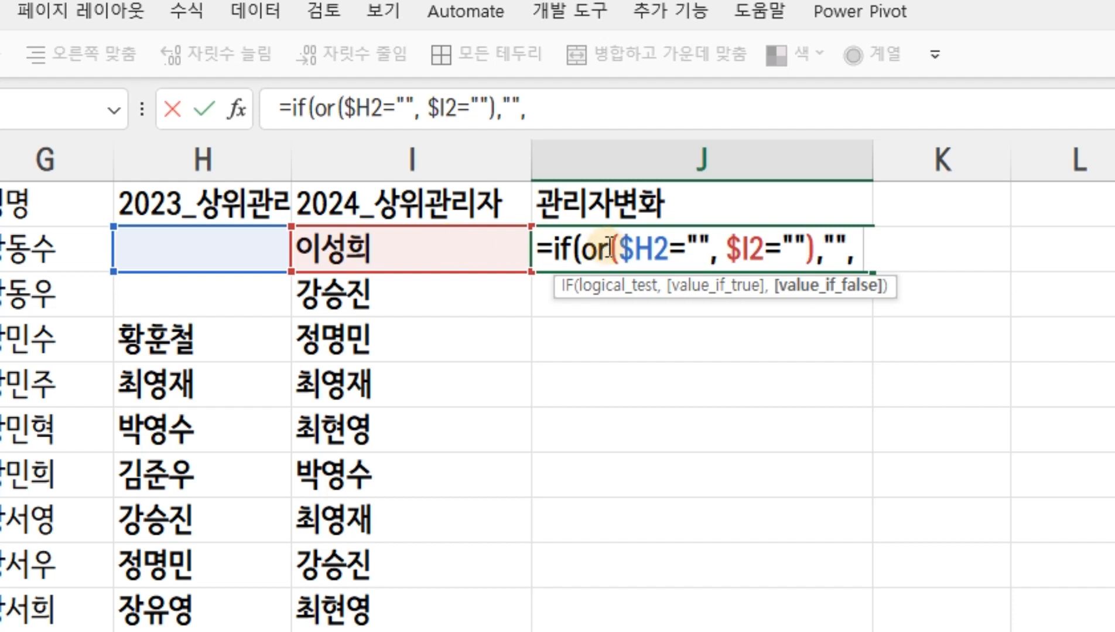
text( if)
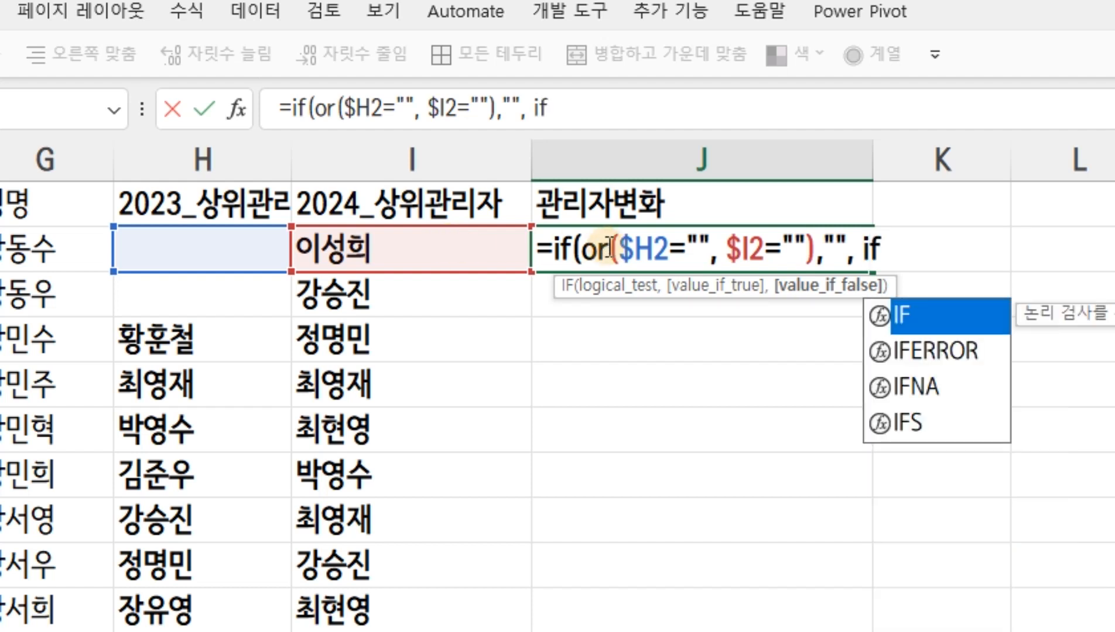
text(()
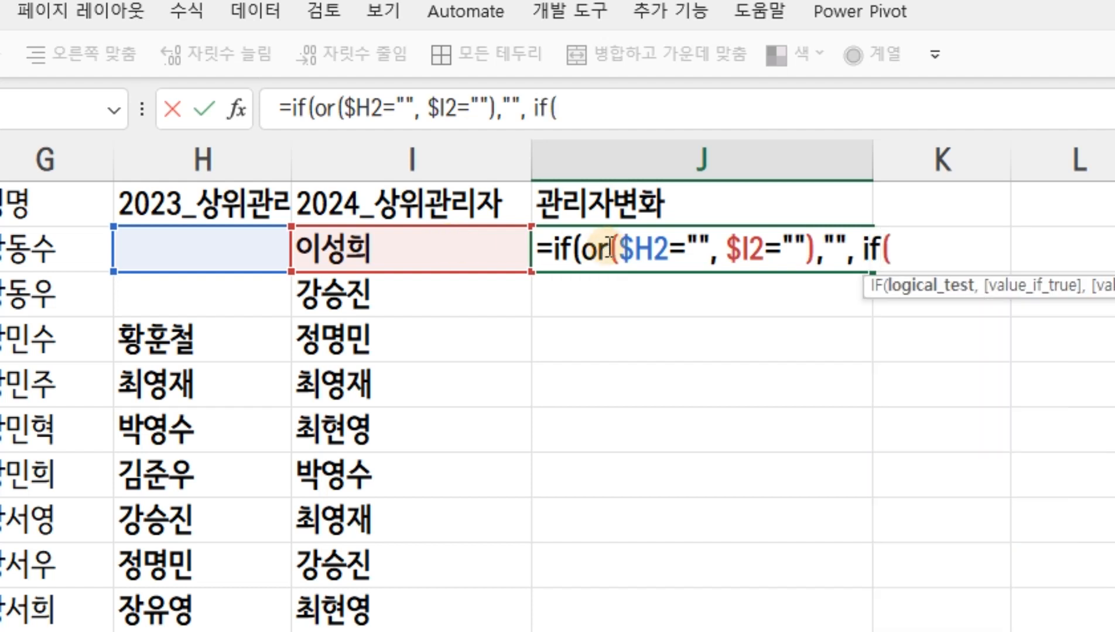
Nest a second IF as the J2 formula's false value, with $H2=$I2 as its logical test
click(229, 250)
key(F4)
key(F4)
key(F4)
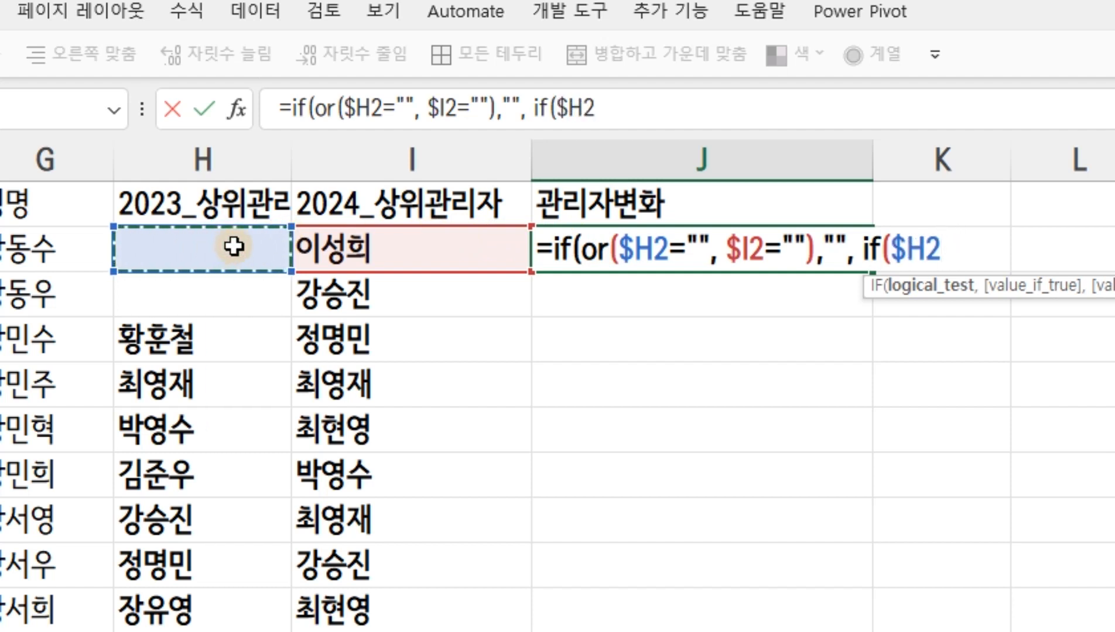
text(=)
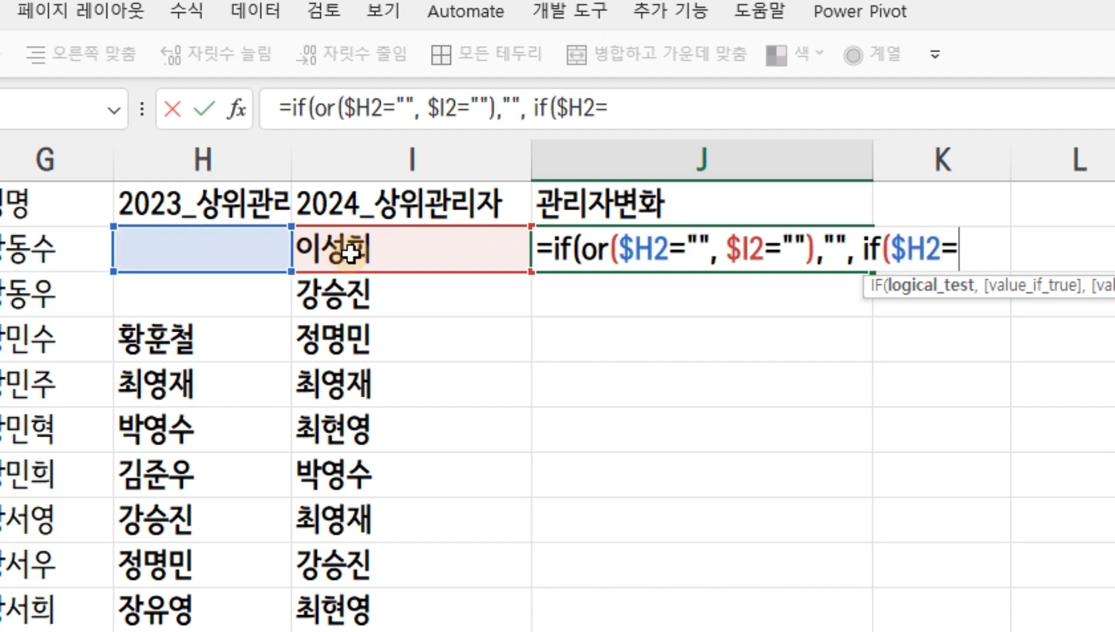
click(383, 247)
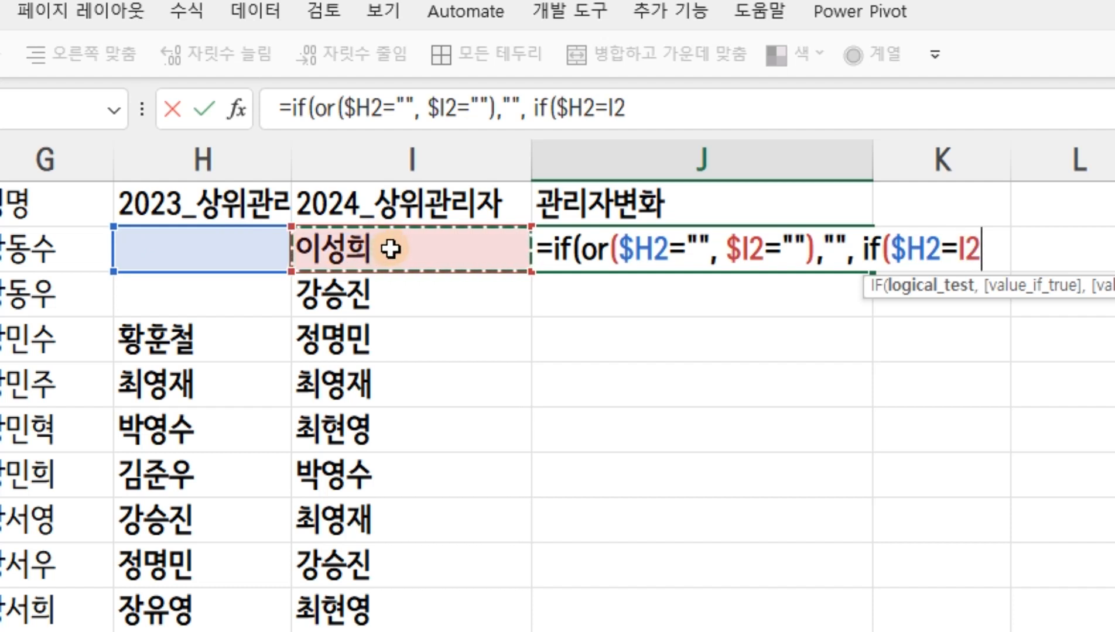
key(F4)
key(F4)
key(F4)
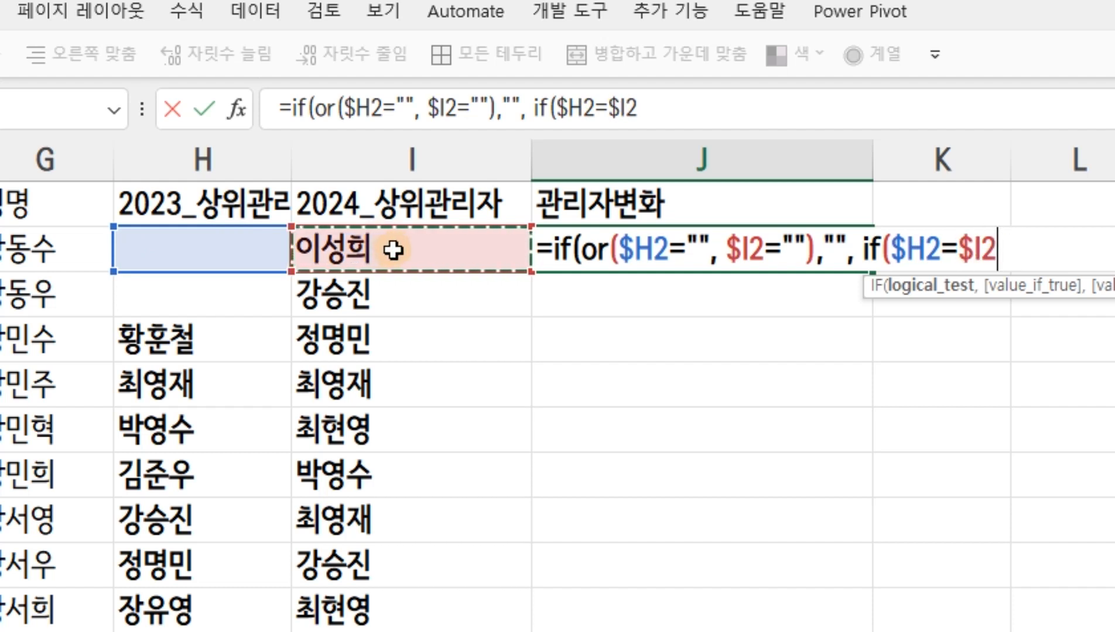
text(,)
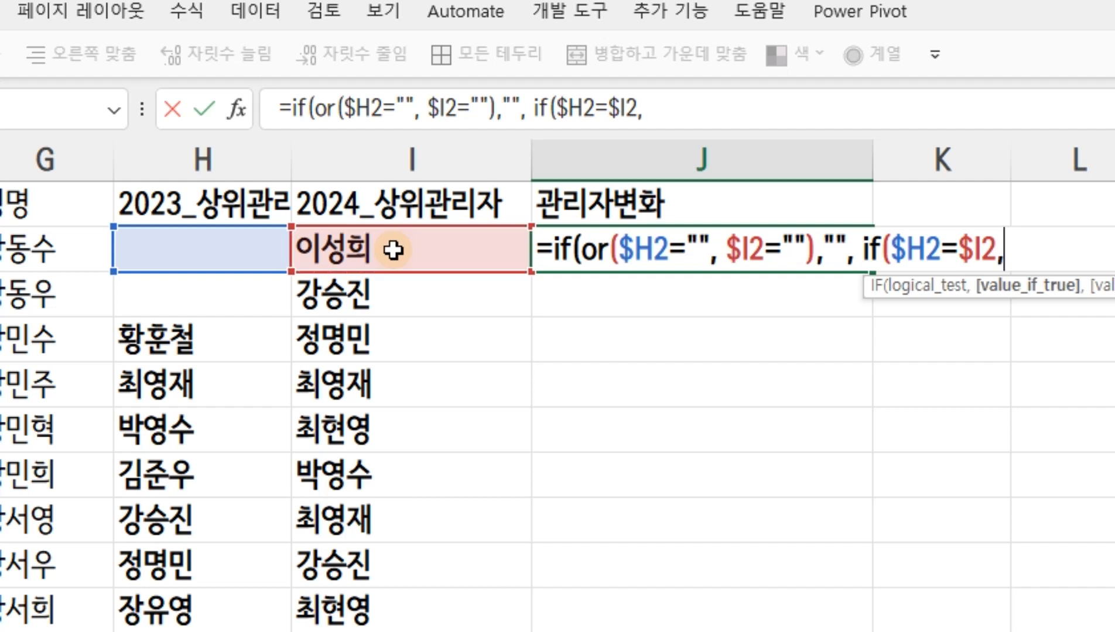
text( "rhks)
Set the nested IF's value-if-true in J2 to "관리자_동일"
key(BackSpace)
key(BackSpace)
text(관리자)
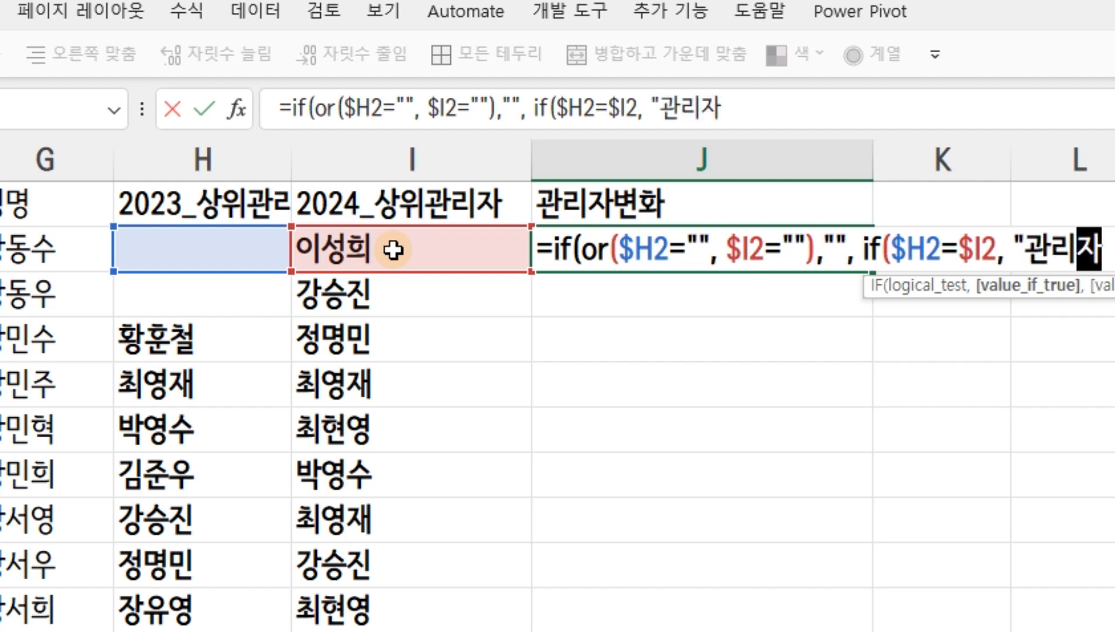
text(_동일)
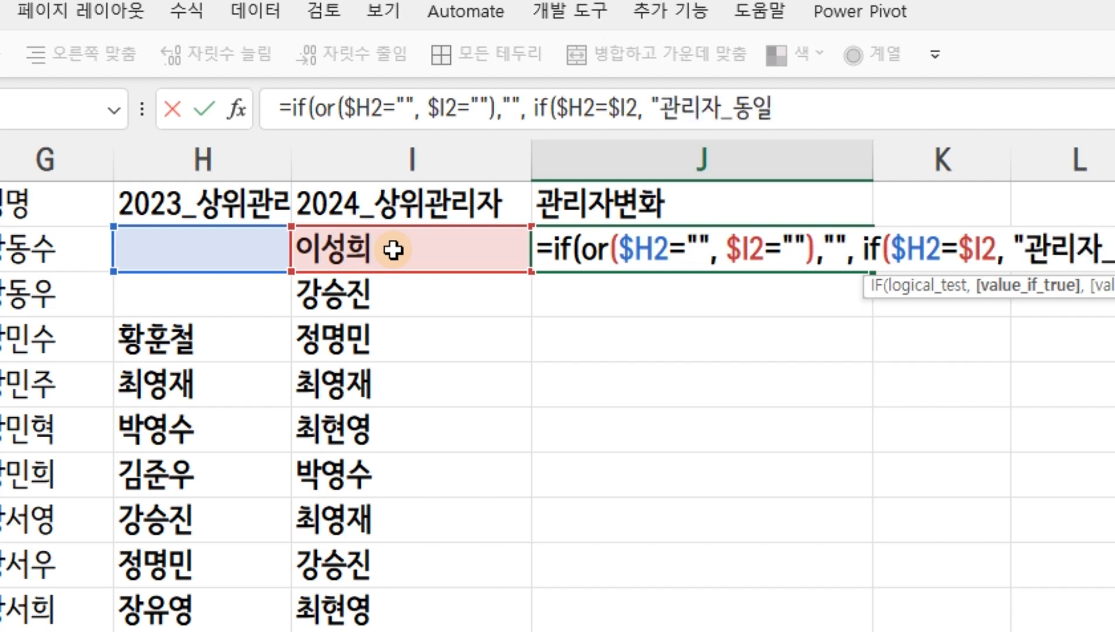
text(", "관리자_변화)
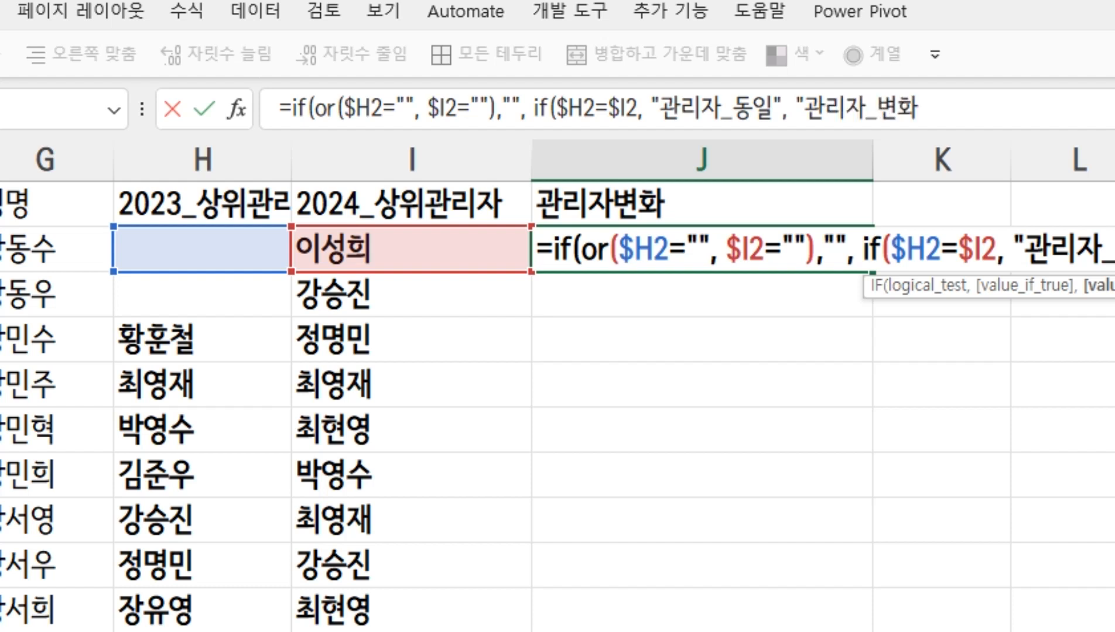
Finish the J2 formula by returning "관리자_변화" when $H2 and $I2 differ
text()))
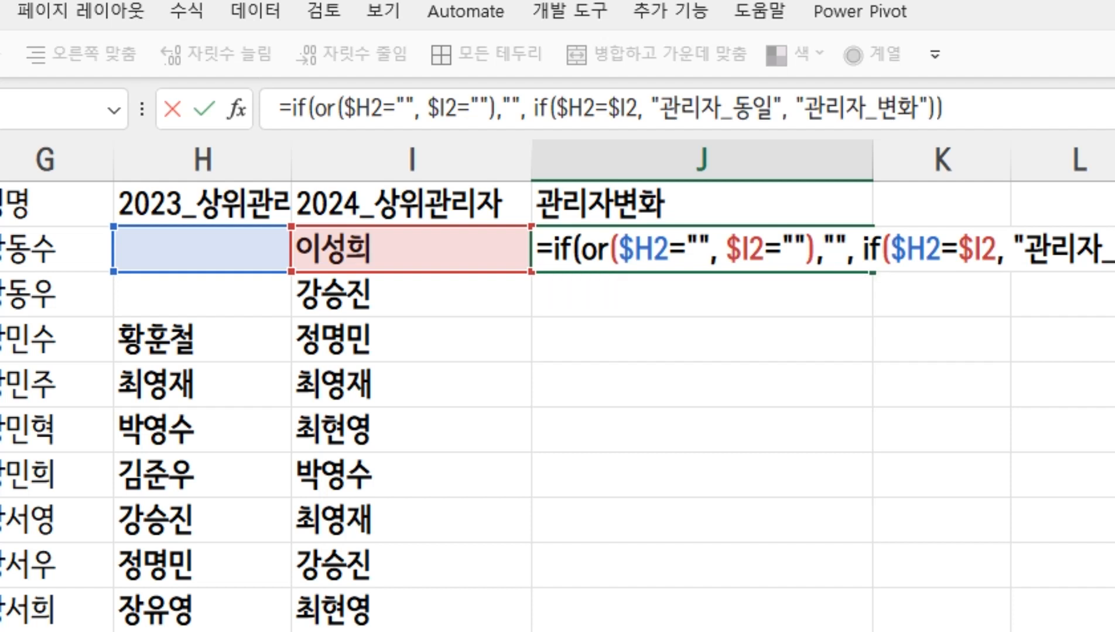
key(Return)
key(Up)
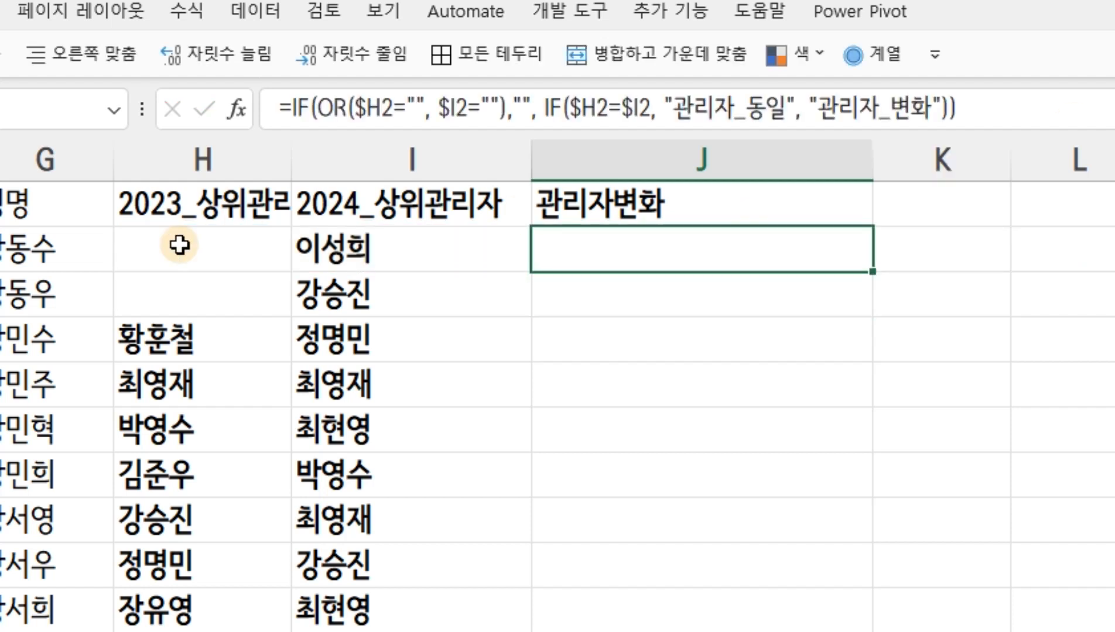
Fill the J2 formula down column J and fit the column's width to its contents
double_click(868, 270)
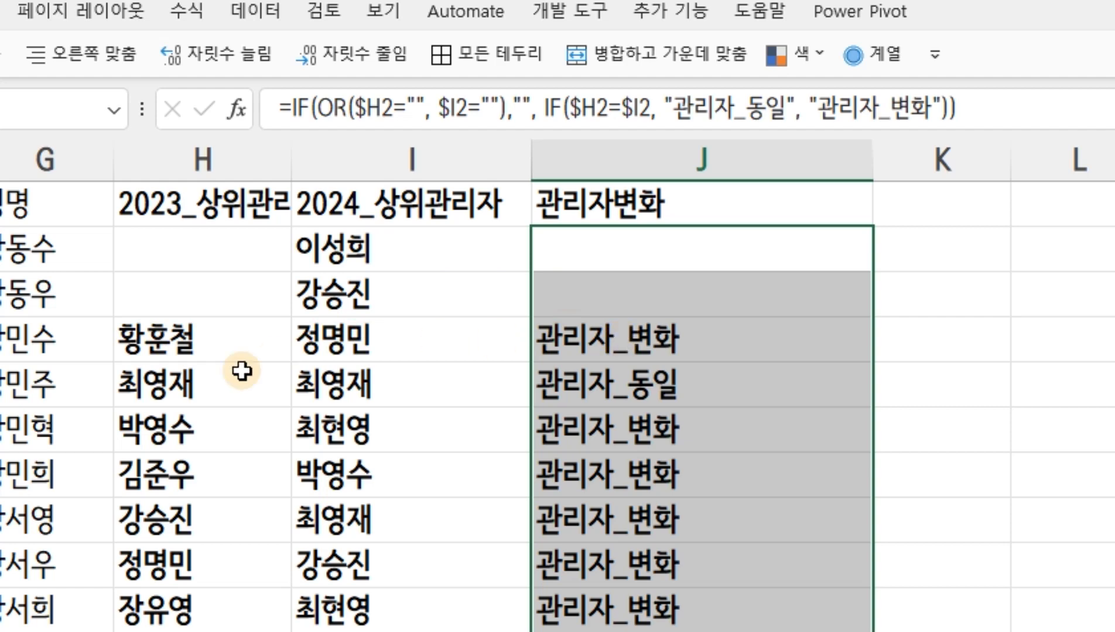
double_click(869, 171)
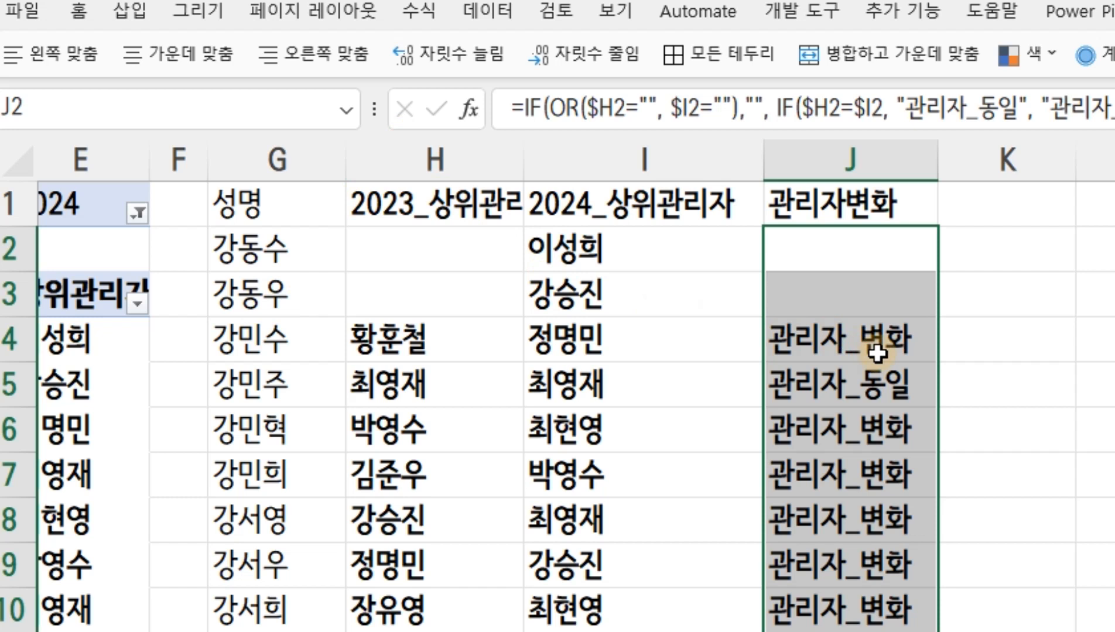
click(887, 388)
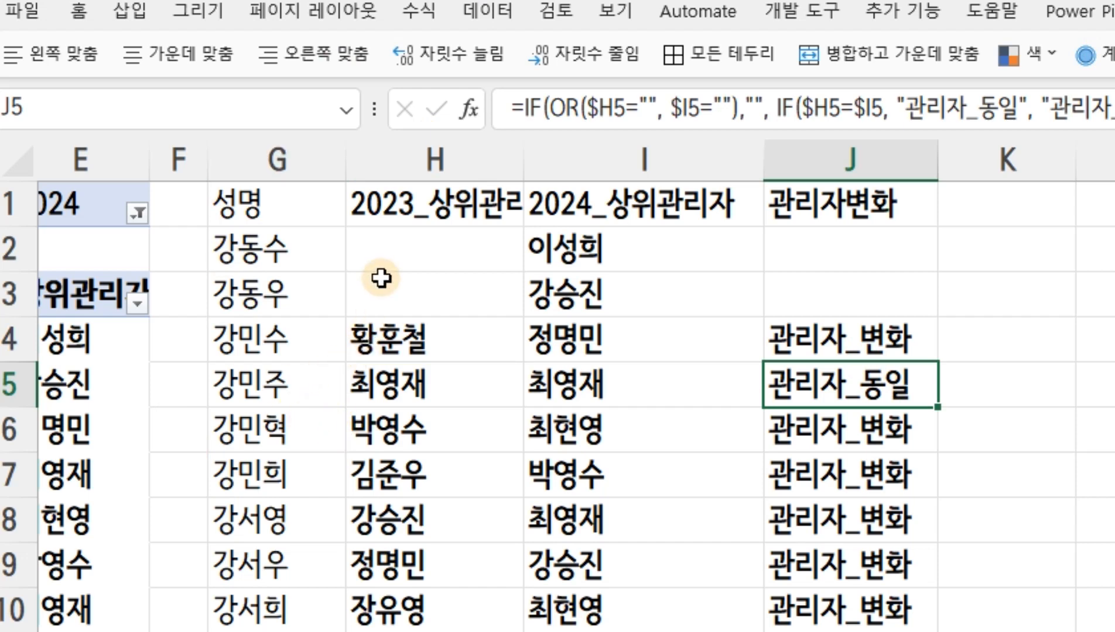
scroll(585, 309, down, 8)
scroll(606, 310, down, 20)
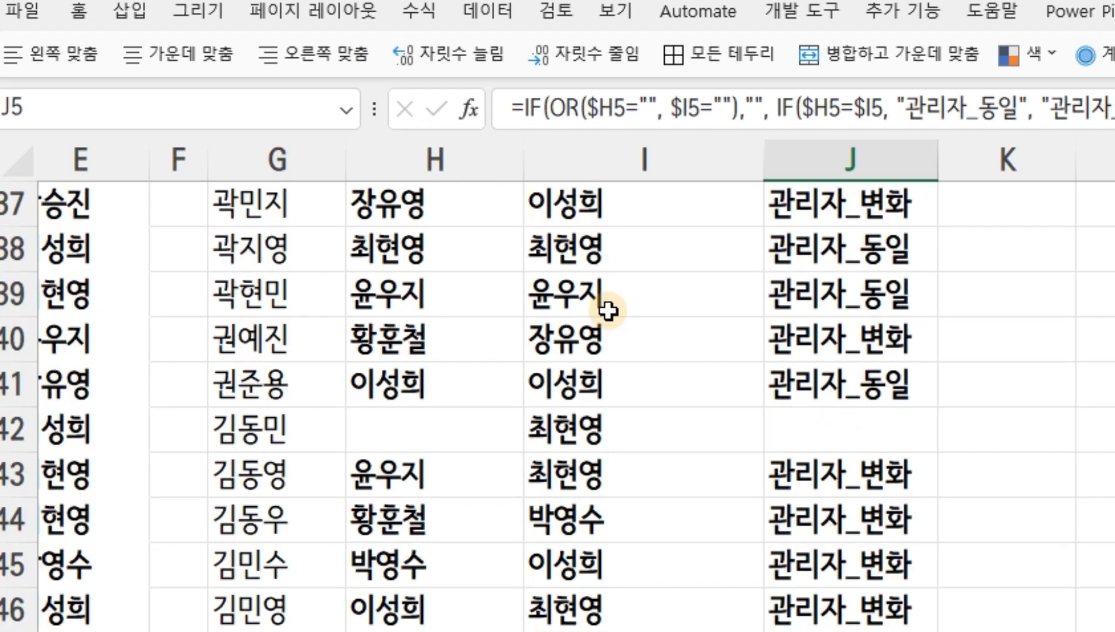
scroll(610, 315, down, 20)
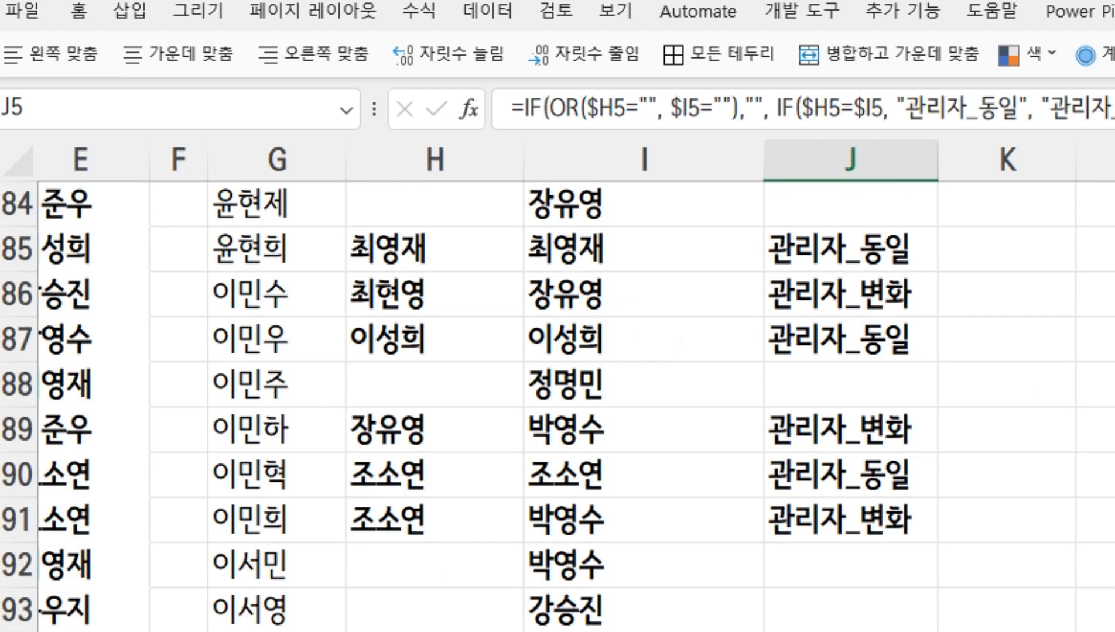
scroll(611, 315, up, 20)
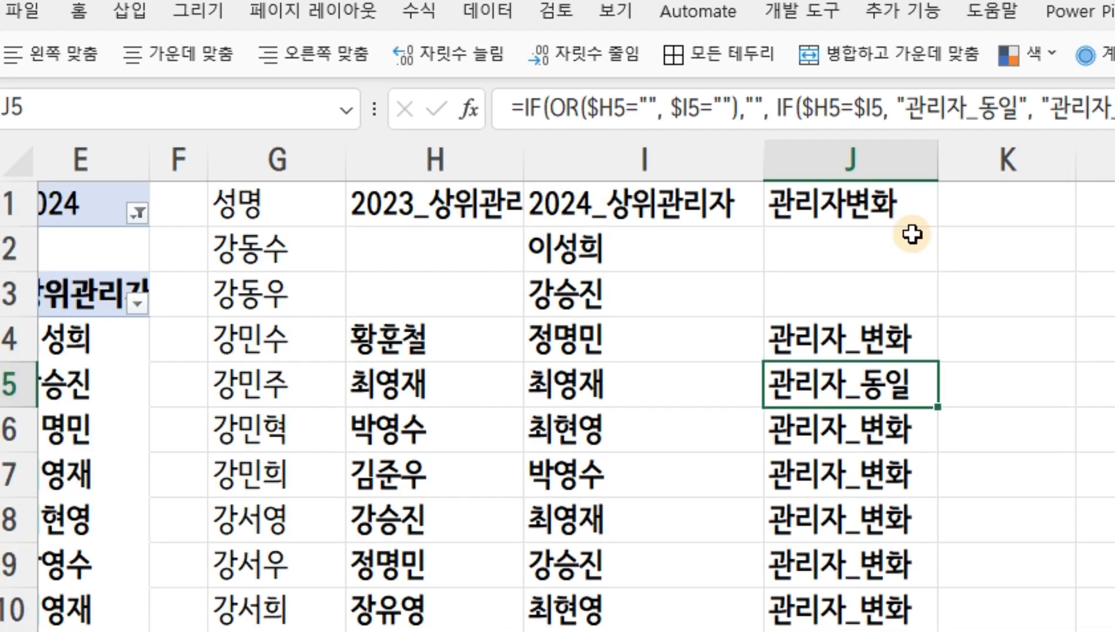
Change the matching-manager label in the J4 formula to "동일_관리자"
click(824, 332)
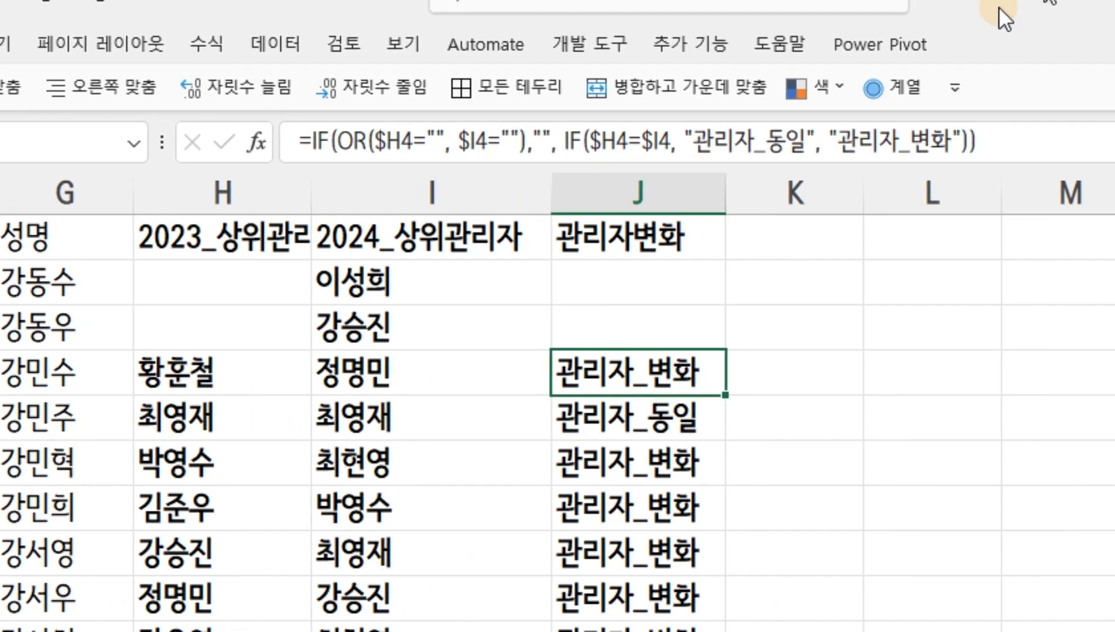
click(712, 143)
text(동일_)
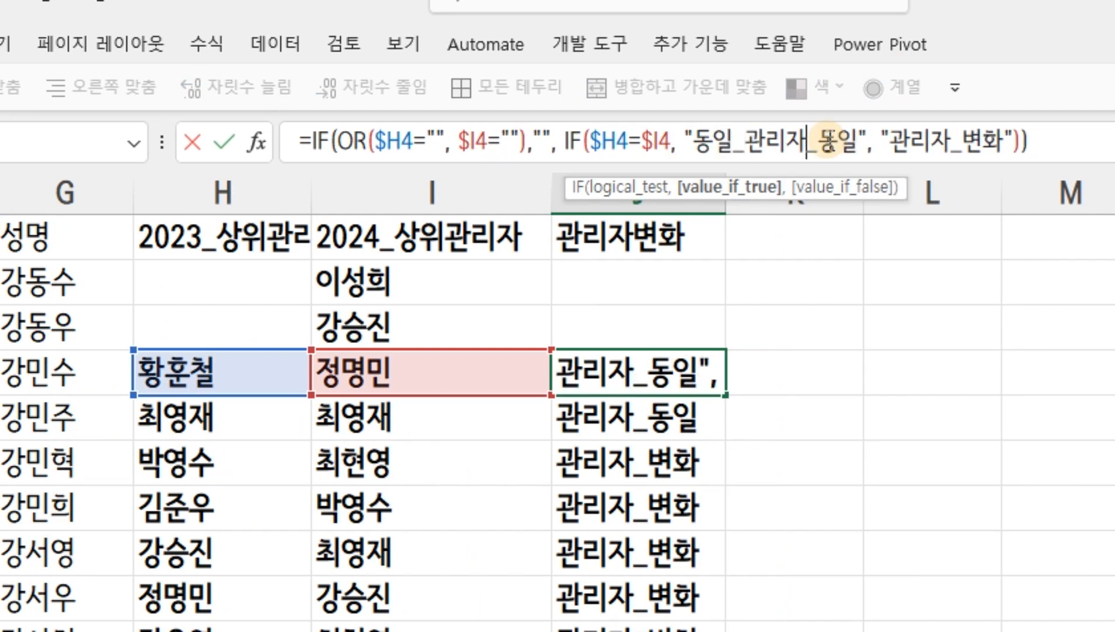
key(Delete)
key(Delete)
key(Delete)
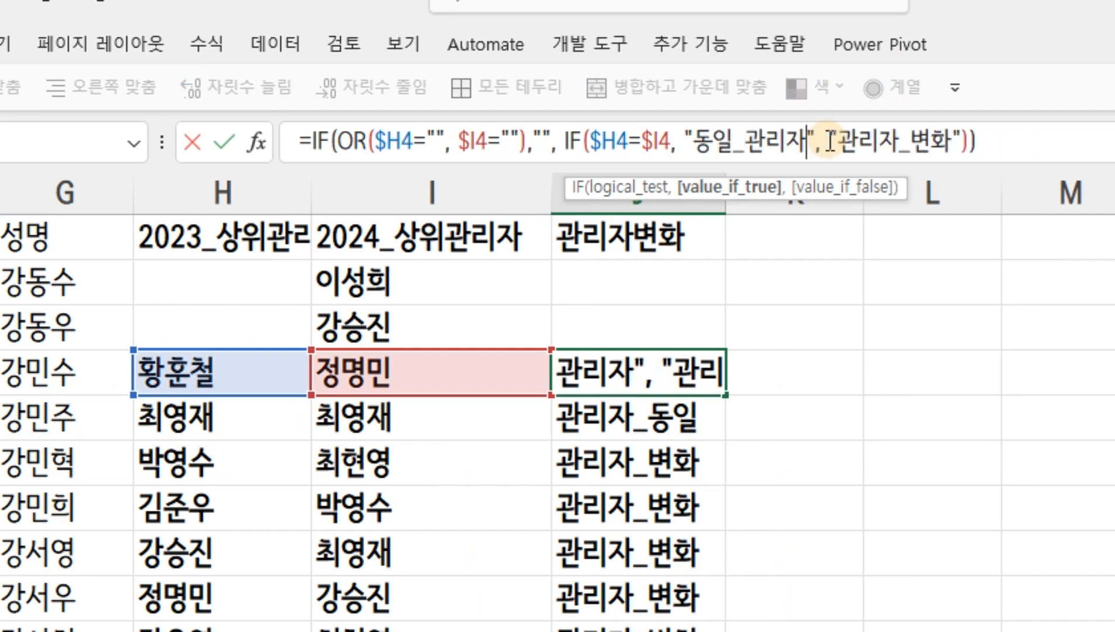
key(Return)
Copy the J4 formula into J2 and fill it down the 관리자변화 column
key(Up)
key(ctrl+c)
key(Up)
key(Up)
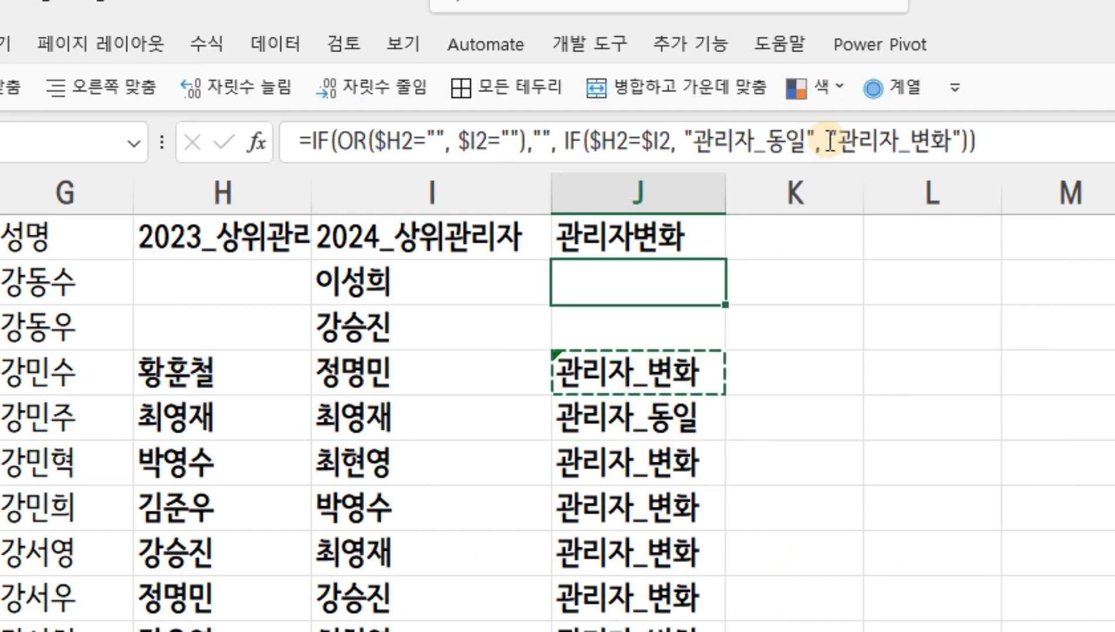
key(ctrl+v)
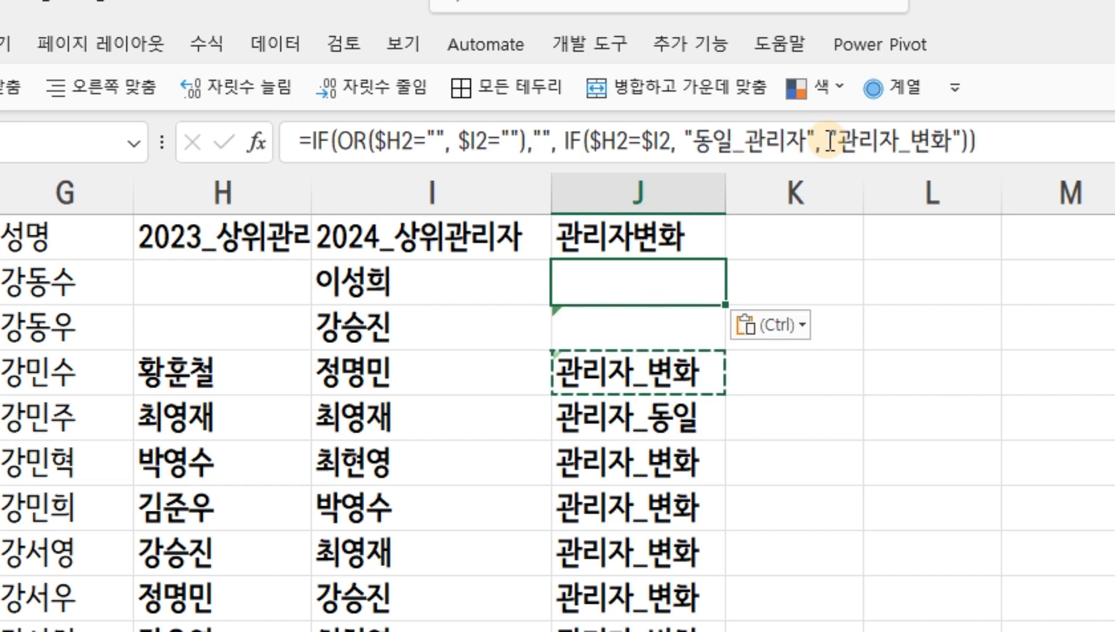
double_click(725, 304)
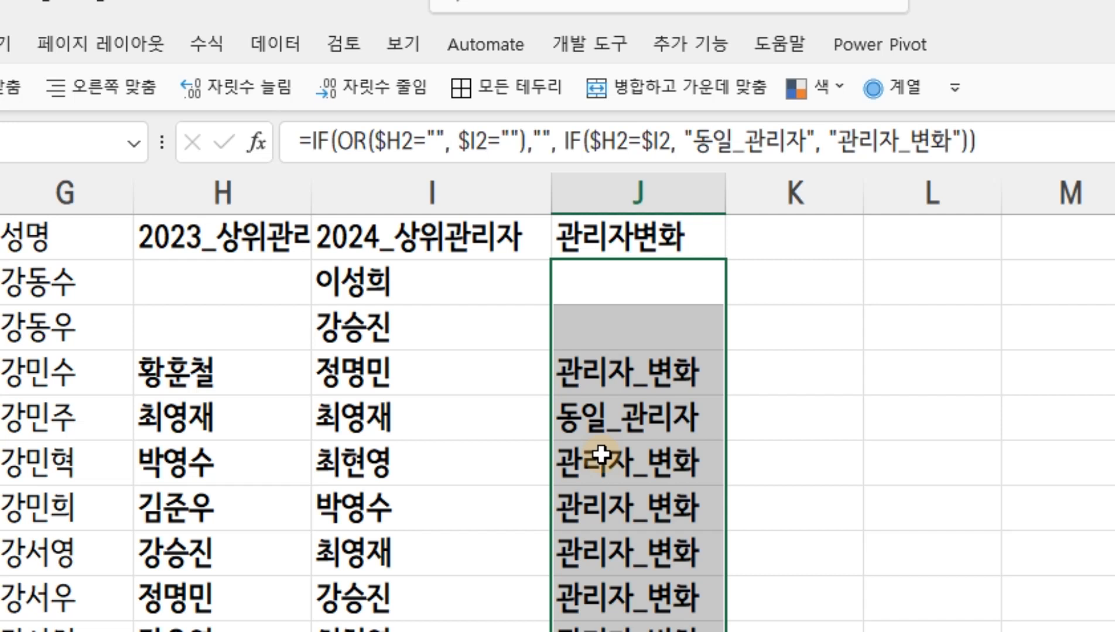
Set the matching-manager label in the J2 formula to "관리자_동일" and fill the formula down column J
click(614, 282)
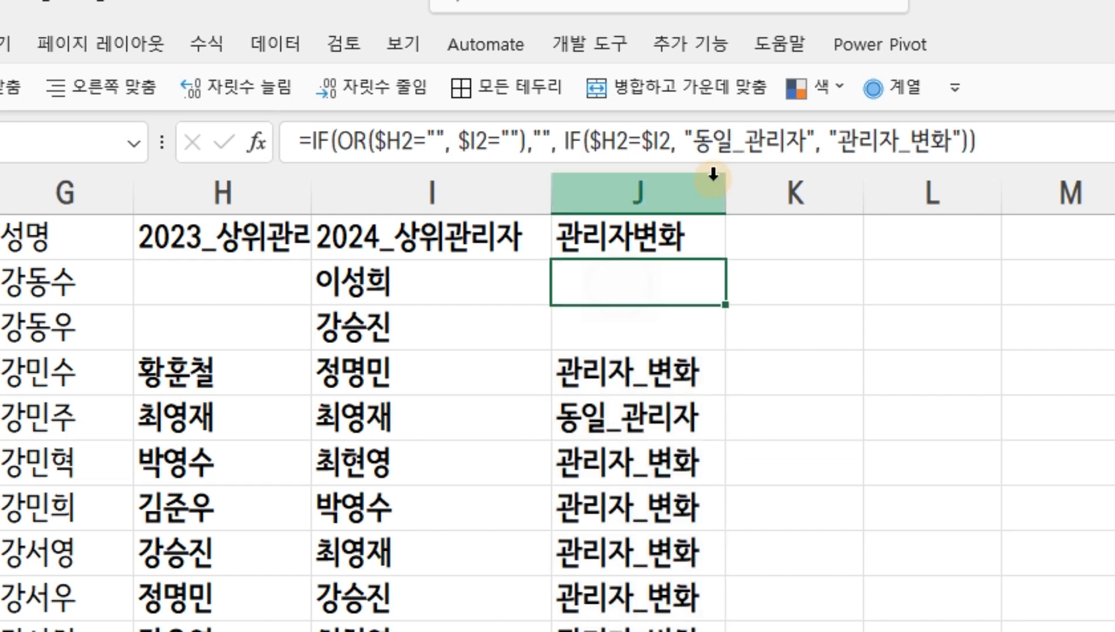
click(701, 143)
key(Delete)
key(Delete)
key(Delete)
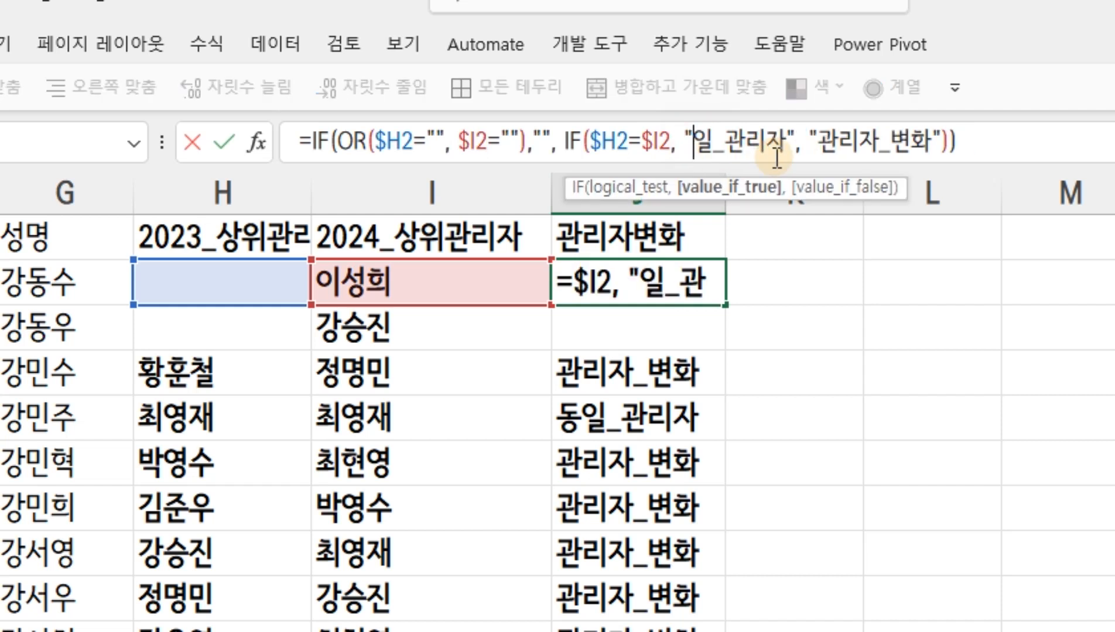
key(Right)
key(Right)
key(Right)
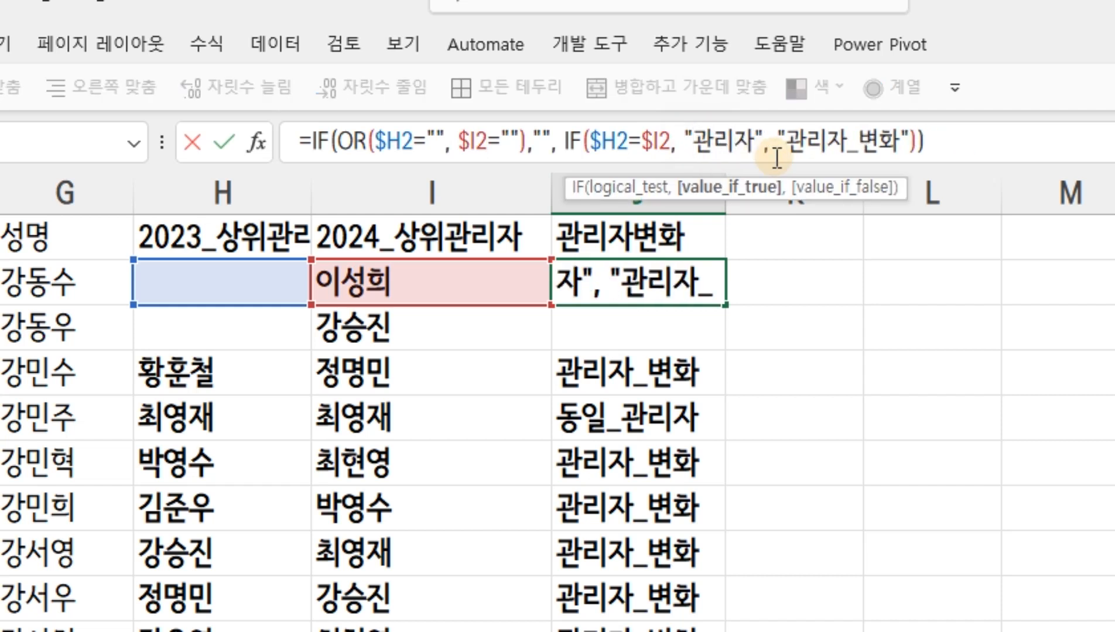
text(_동일)
key(Return)
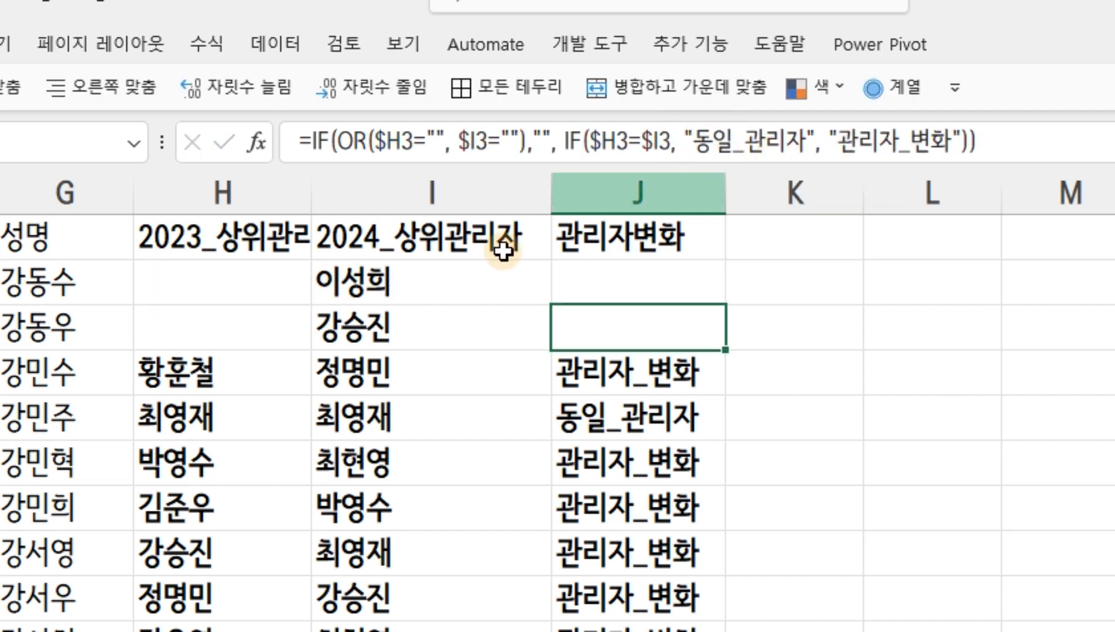
click(674, 279)
double_click(725, 303)
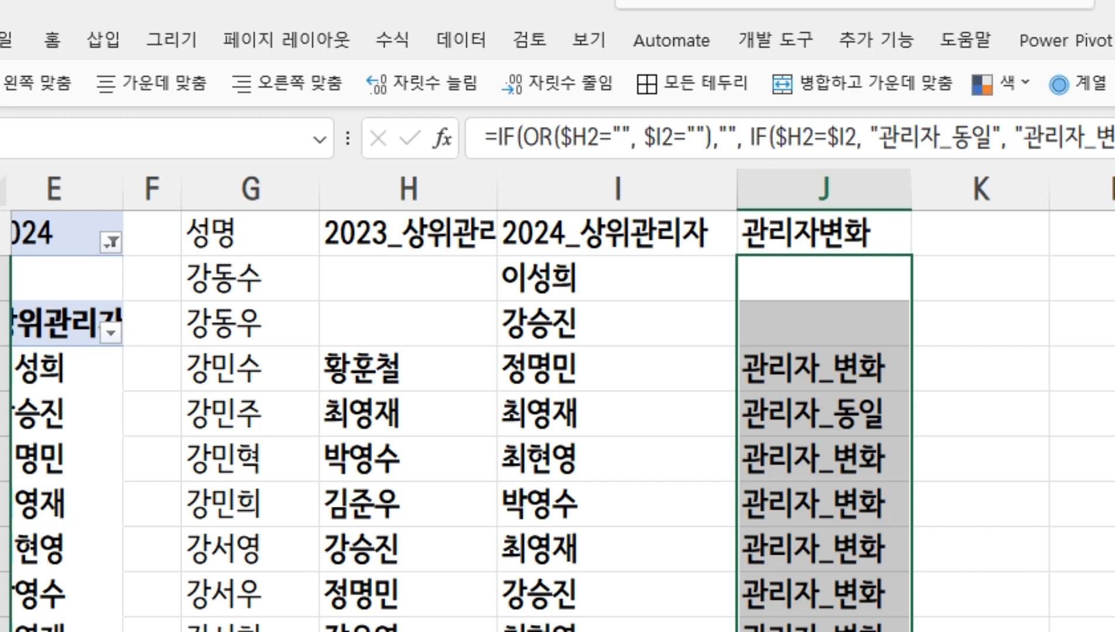
Go to the source data sheet and examine its 성명 and 부서명 columns
key(ctrl+Page_Down)
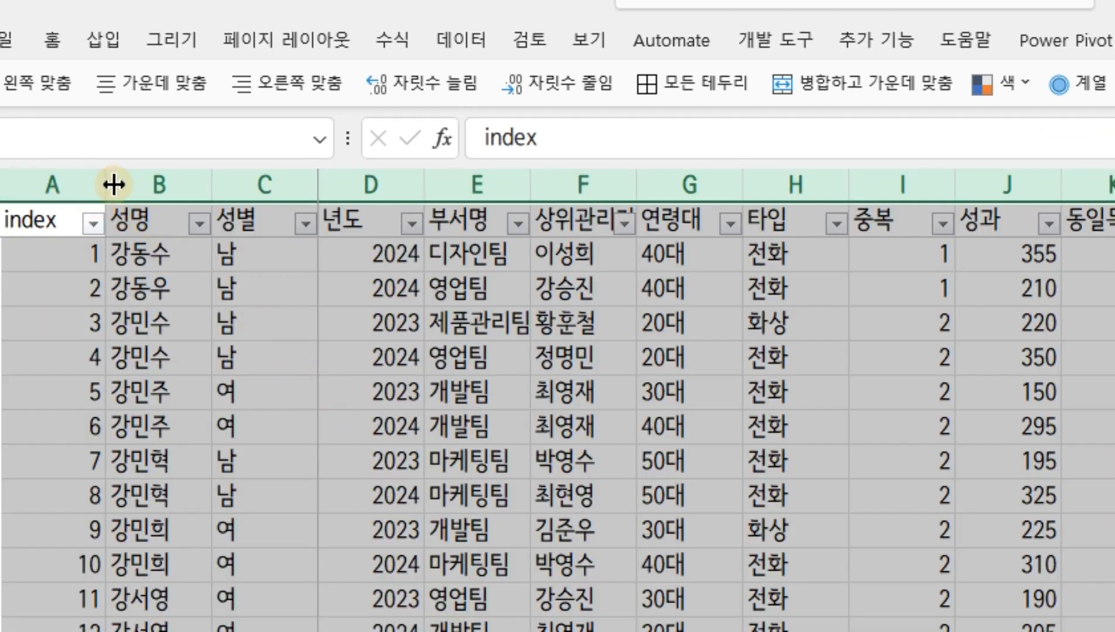
click(134, 185)
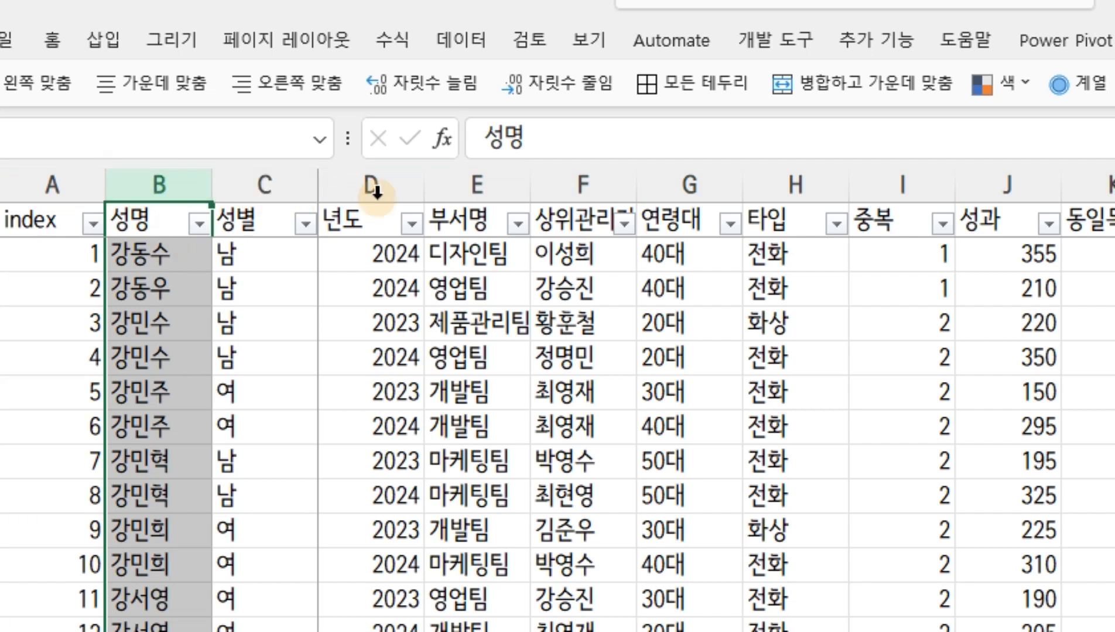
click(479, 188)
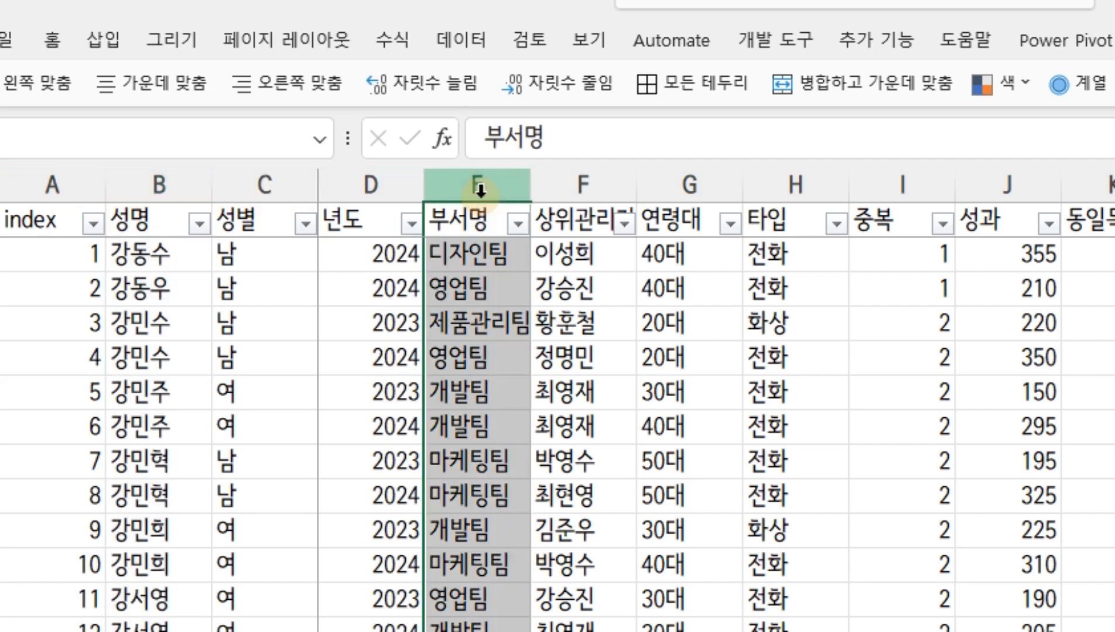